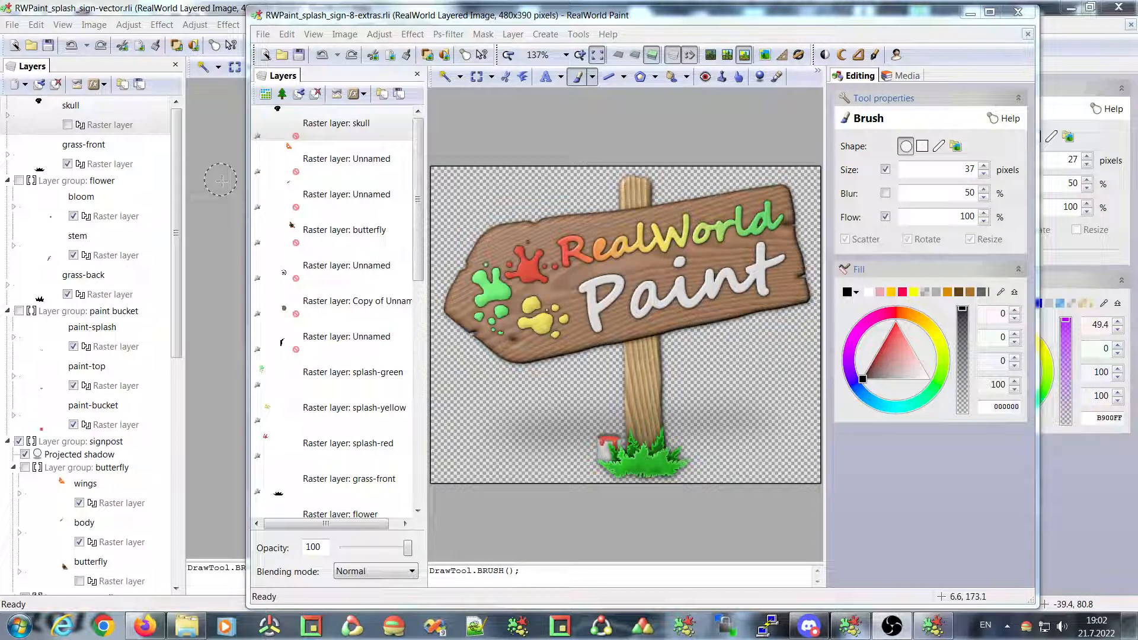
Step: Toggle the skull raster layer in RWPaint_splash_sign-8-extras.rli on, off and on again, leaving it enabled
{"action": "mouse_move", "coordinate": [353, 16]}
{"action": "left_mouse_down"}
{"action": "mouse_move", "coordinate": [356, 25]}
{"action": "mouse_move", "coordinate": [349, 13]}
{"action": "left_mouse_up"}
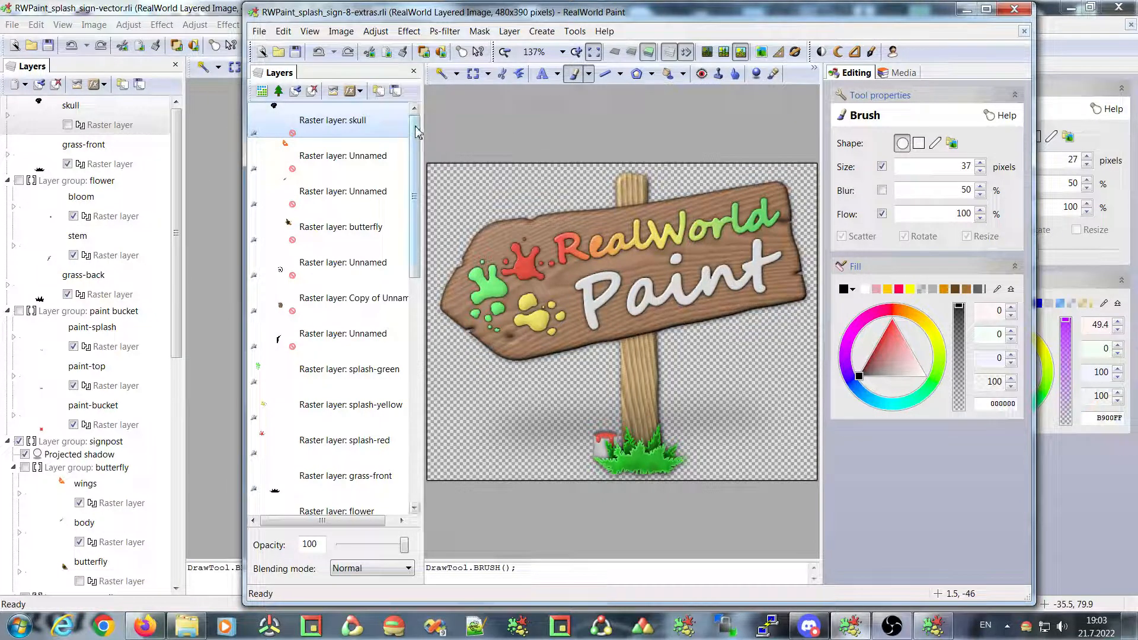
{"action": "mouse_move", "coordinate": [417, 133]}
{"action": "left_mouse_down"}
{"action": "mouse_move", "coordinate": [416, 381]}
{"action": "mouse_move", "coordinate": [417, 151]}
{"action": "left_mouse_up"}
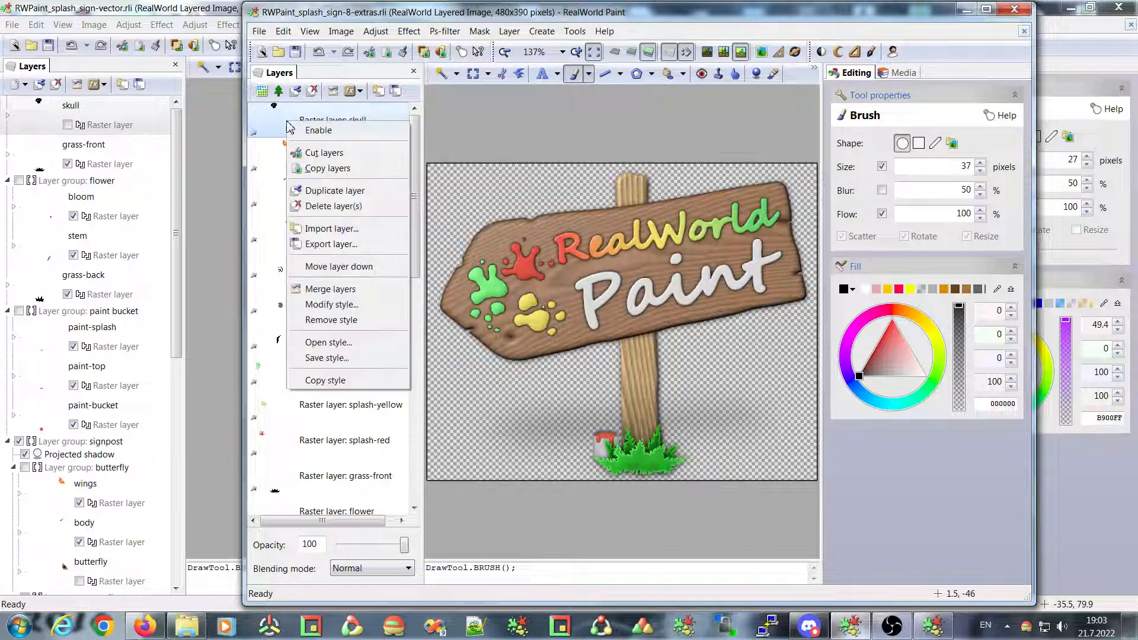
{"action": "right_click", "coordinate": [287, 122]}
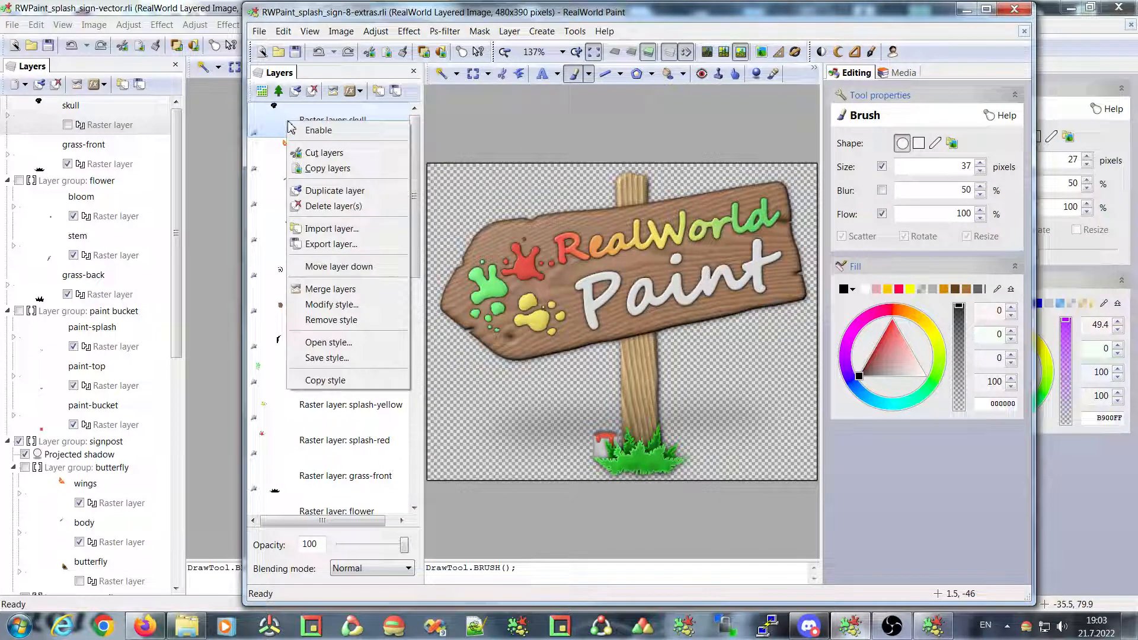
{"action": "left_click", "coordinate": [328, 135]}
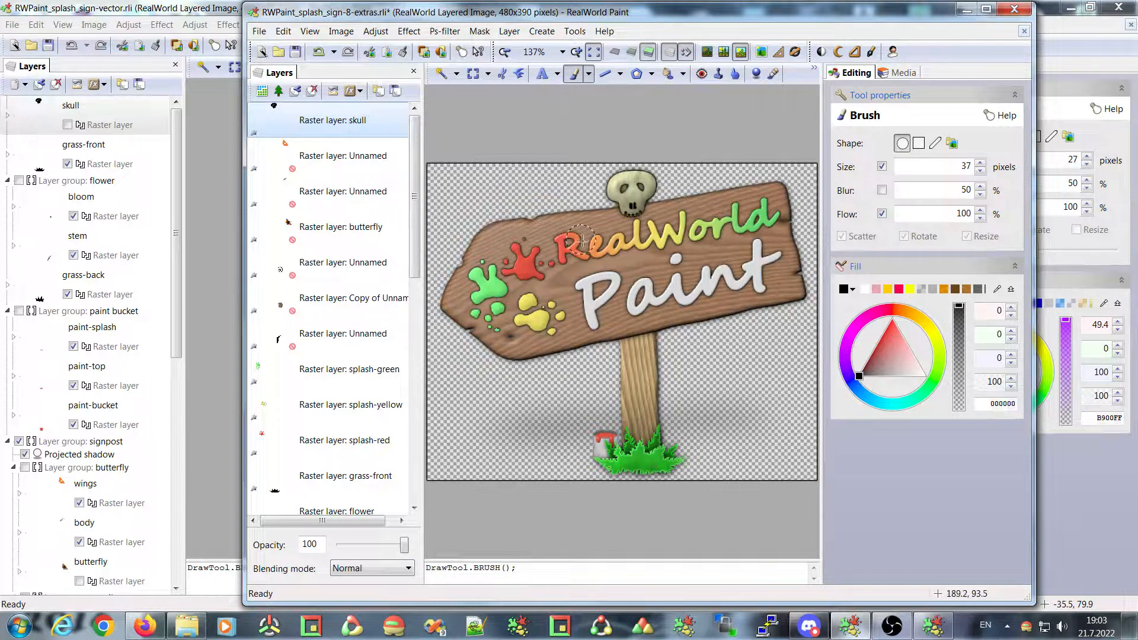
{"action": "right_click", "coordinate": [325, 124]}
{"action": "left_click", "coordinate": [328, 129]}
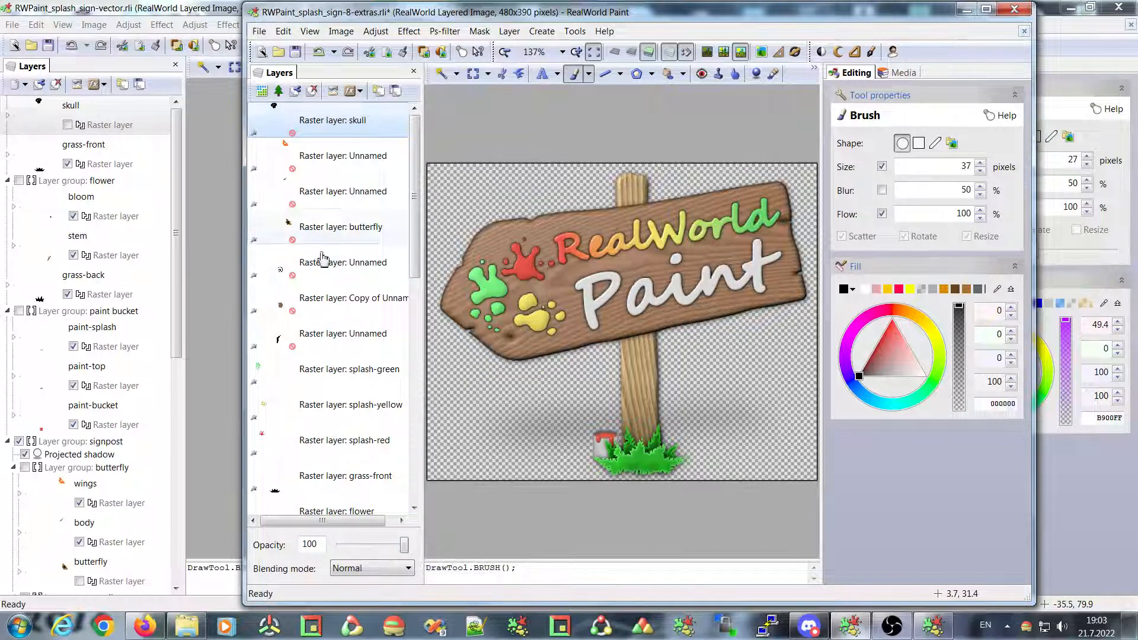
{"action": "right_click", "coordinate": [307, 118]}
{"action": "left_click", "coordinate": [341, 129]}
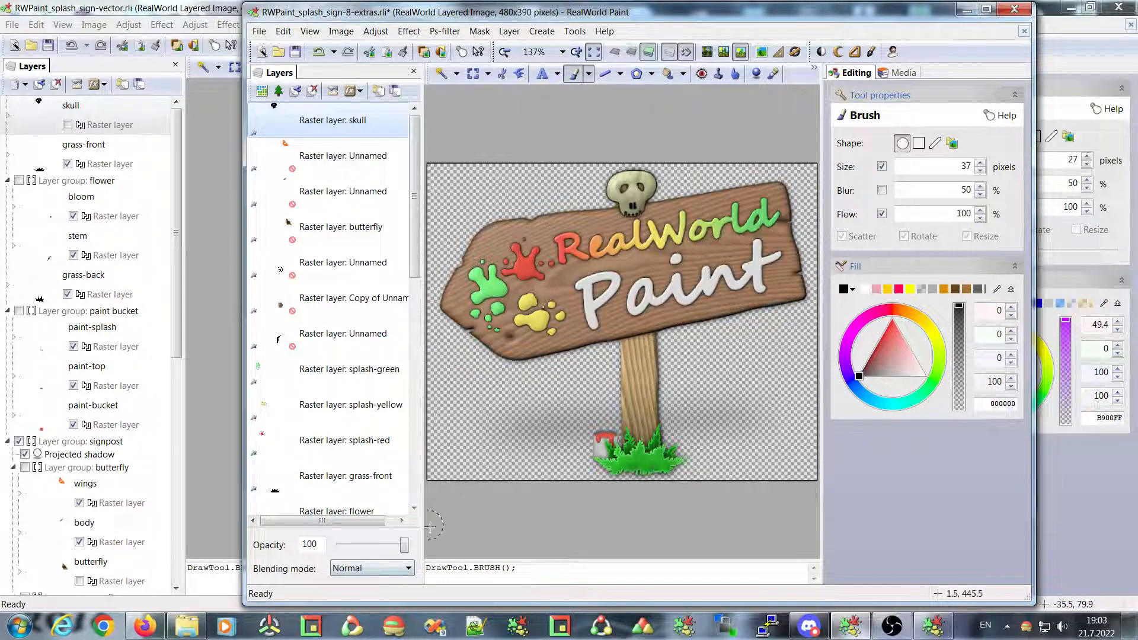
Step: Lower the skull layer's opacity to 57% and restore it to 100%
{"action": "left_click_drag", "start_coordinate": [404, 545], "coordinate": [377, 551]}
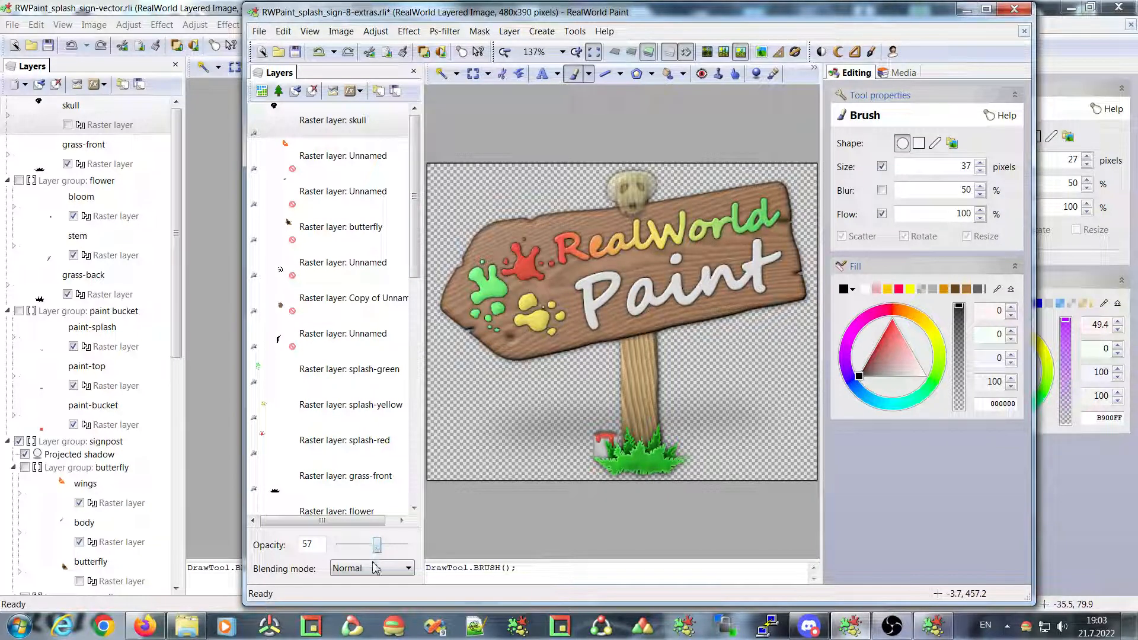
{"action": "left_click", "coordinate": [371, 569]}
{"action": "left_click", "coordinate": [372, 570]}
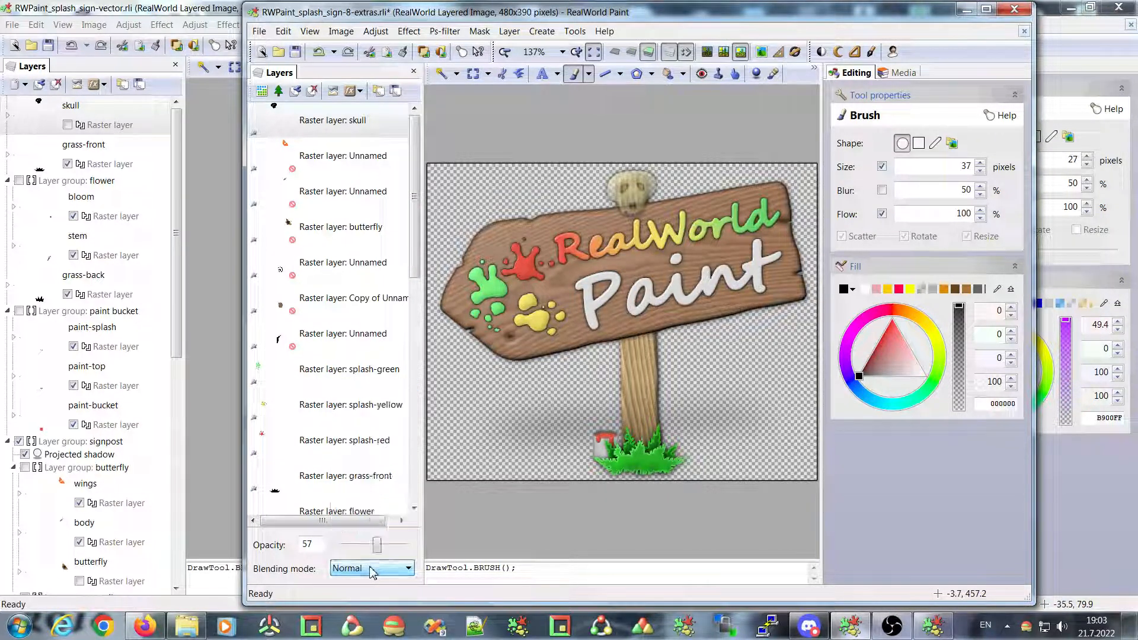
{"action": "left_click_drag", "start_coordinate": [400, 548], "coordinate": [421, 551]}
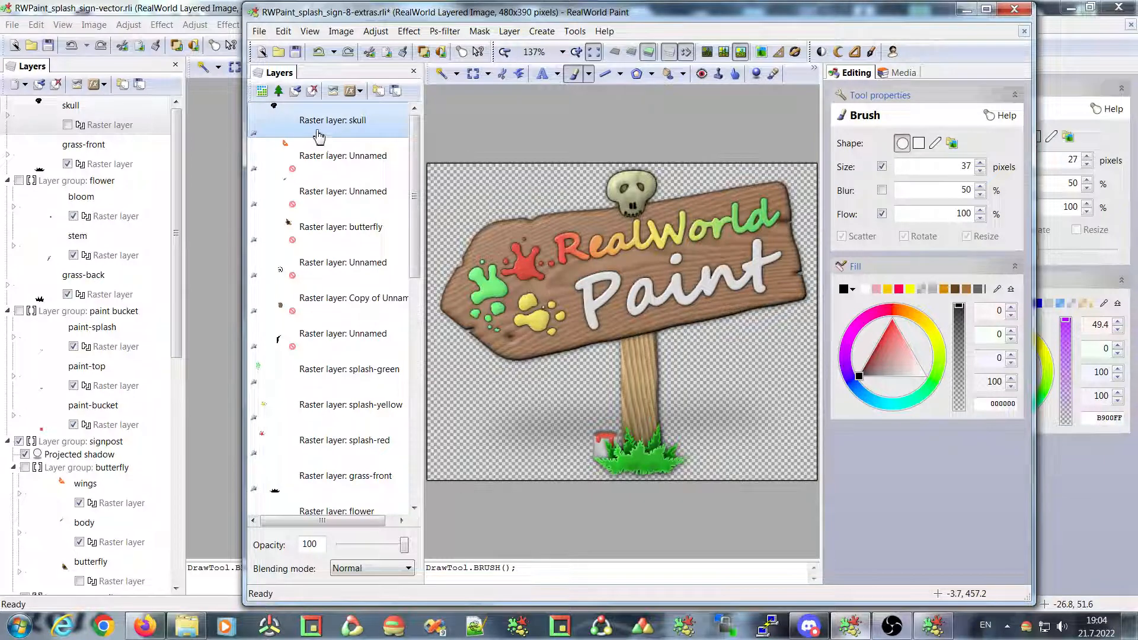
Step: Switch to the RWPaint_splash_sign-vector.rli window, show its skull layer and hide it again
{"action": "left_click", "coordinate": [176, 132]}
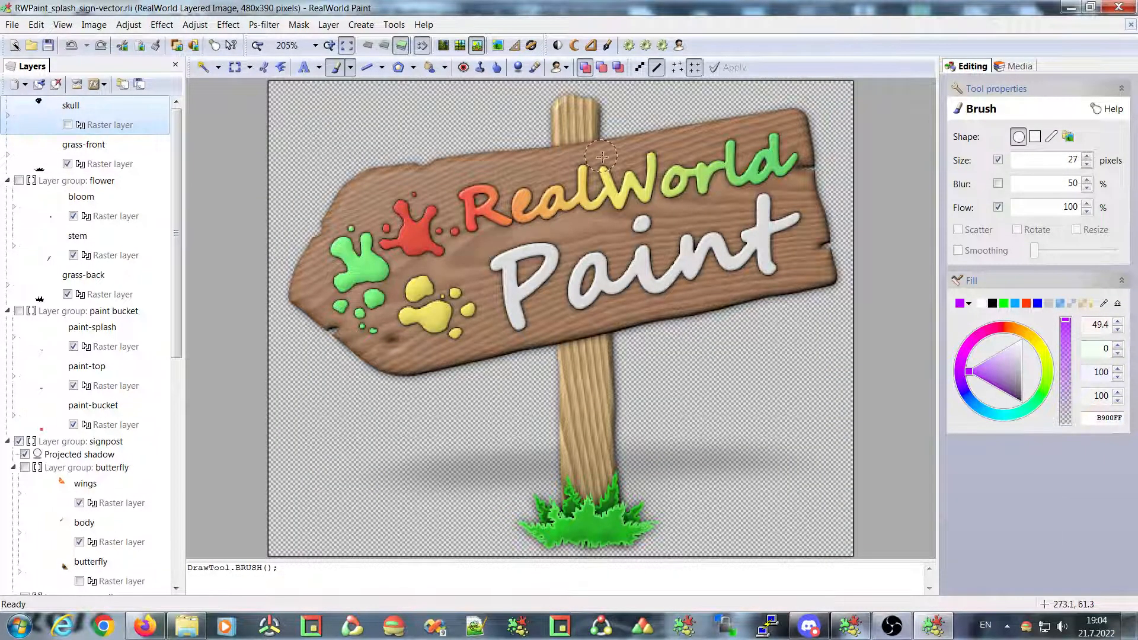
{"action": "left_click", "coordinate": [67, 125]}
{"action": "left_click", "coordinate": [67, 125]}
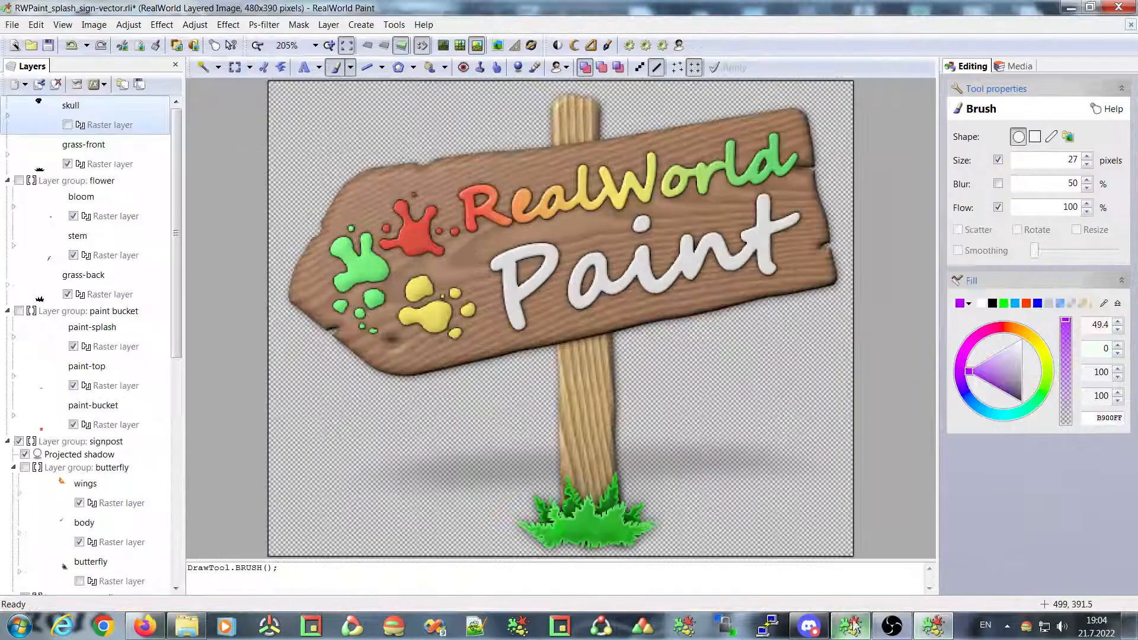
Step: Reduce the skull layer's opacity in the RWPaint_splash_sign-8-extras.rli window and return to the vector sign window
{"action": "left_click", "coordinate": [851, 625]}
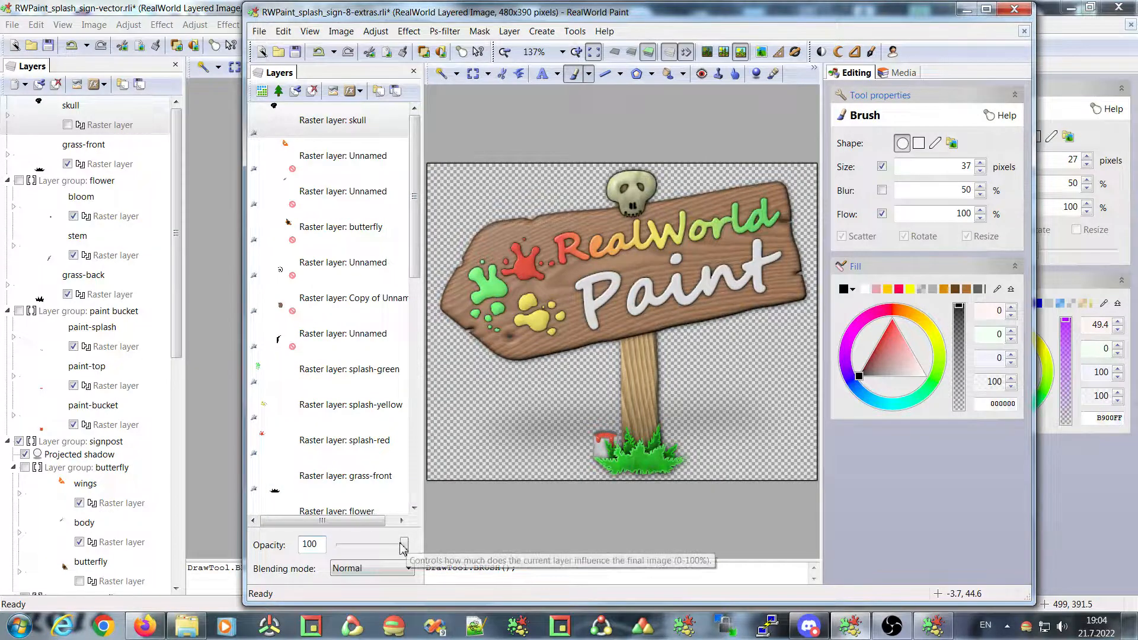
{"action": "mouse_move", "coordinate": [405, 547]}
{"action": "left_mouse_down"}
{"action": "mouse_move", "coordinate": [372, 548]}
{"action": "mouse_move", "coordinate": [389, 548]}
{"action": "left_mouse_up"}
{"action": "left_click", "coordinate": [176, 134]}
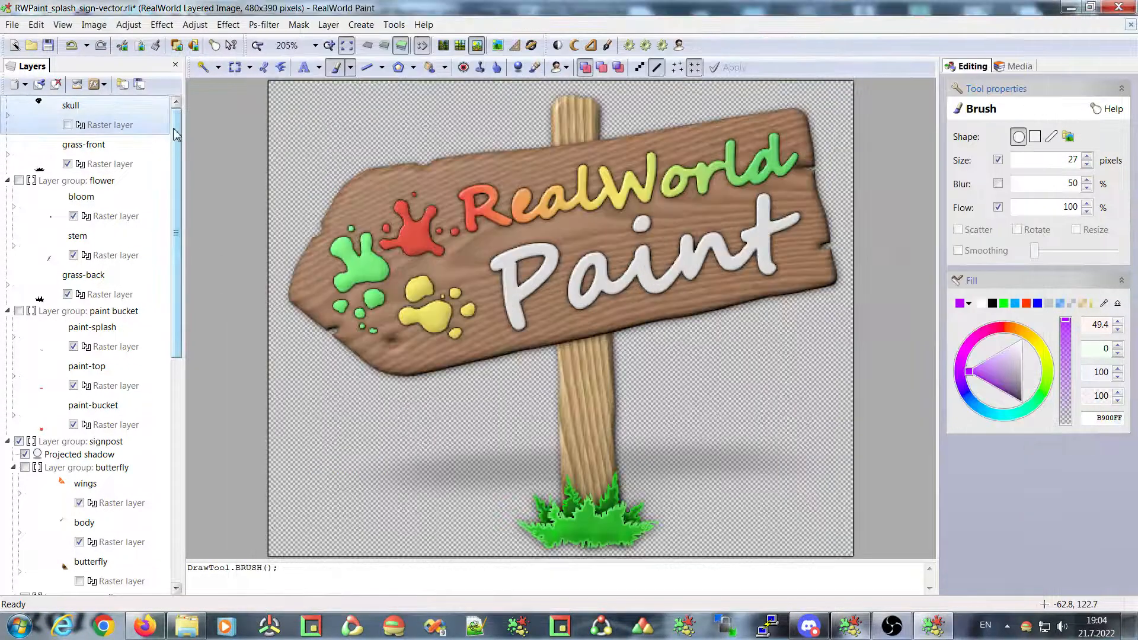
Step: Add the Opacity basic style to the skull layer at 71% and make the layer visible
{"action": "right_click", "coordinate": [80, 111]}
{"action": "mouse_move", "coordinate": [99, 135]}
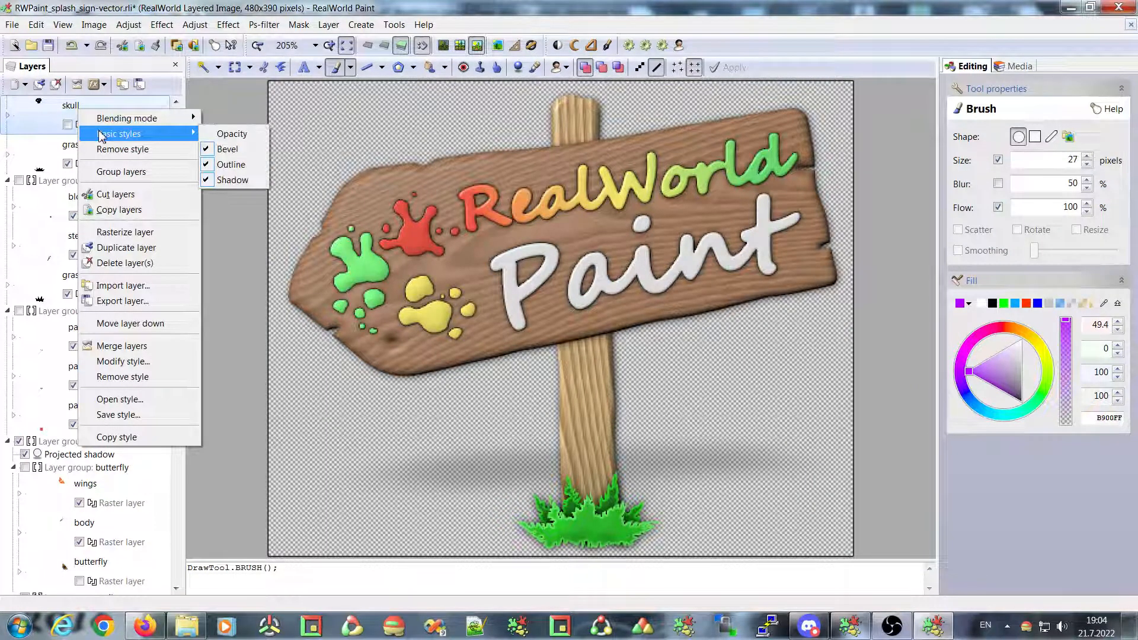
{"action": "left_click", "coordinate": [236, 134]}
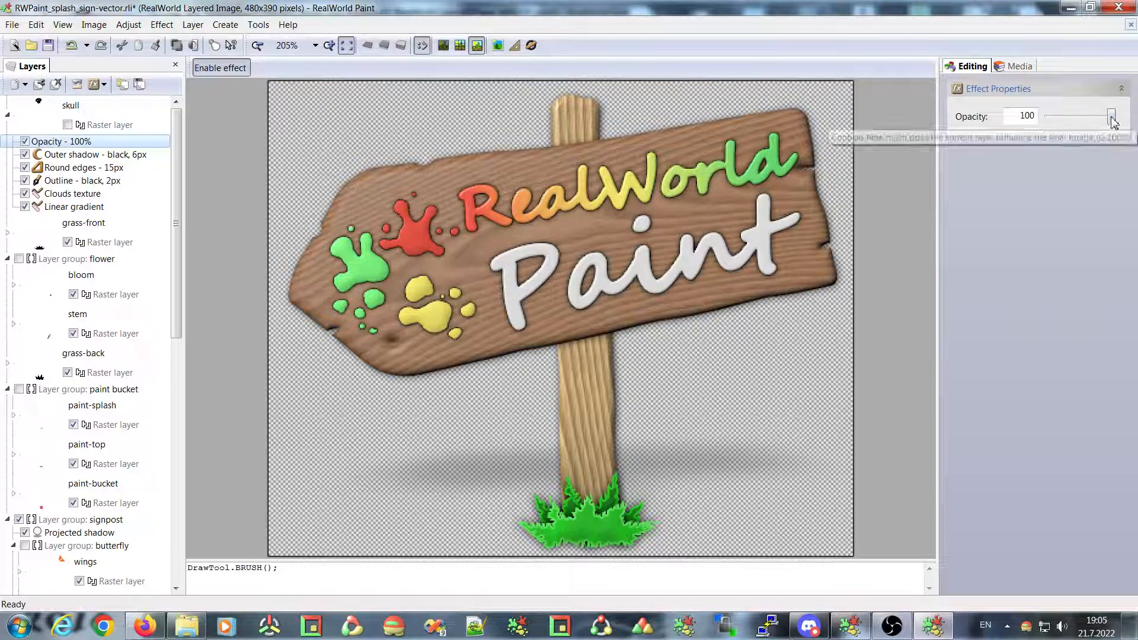
{"action": "mouse_move", "coordinate": [1109, 116]}
{"action": "left_mouse_down"}
{"action": "mouse_move", "coordinate": [1083, 123]}
{"action": "mouse_move", "coordinate": [1093, 119]}
{"action": "left_mouse_up"}
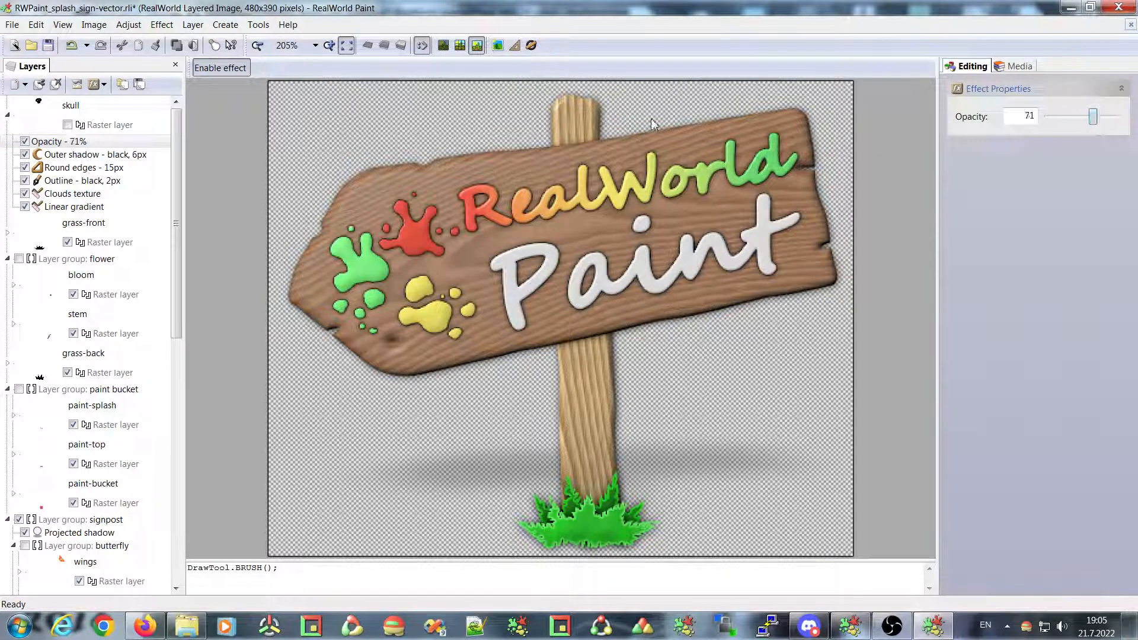
{"action": "left_click", "coordinate": [68, 124]}
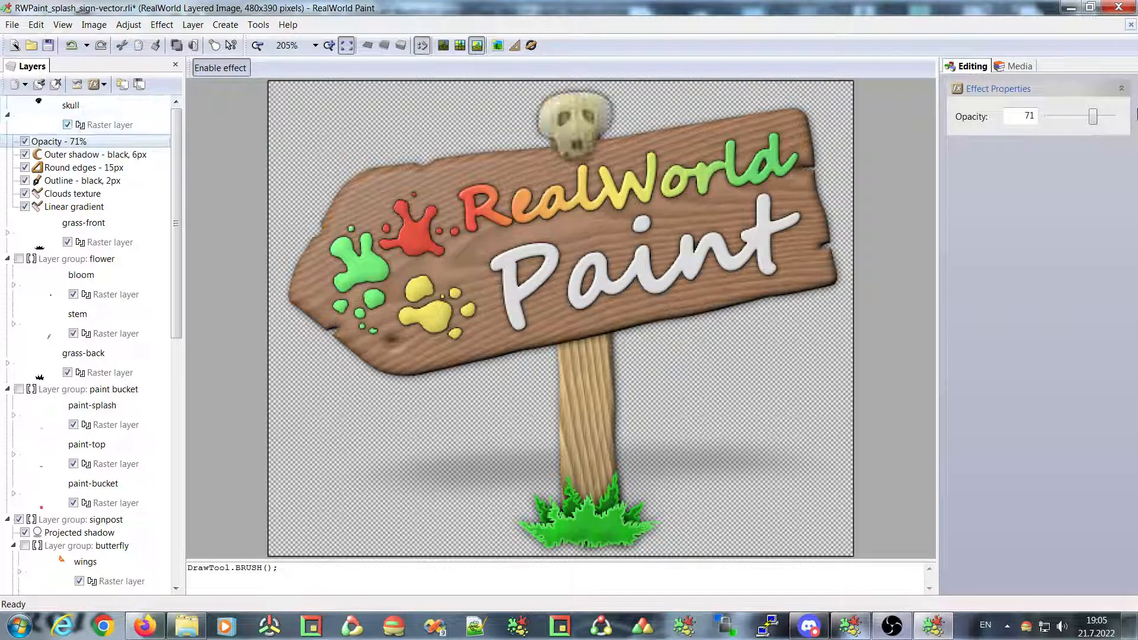
Step: Restore the skull's Opacity effect to 100% and remove that basic style from the layer
{"action": "mouse_move", "coordinate": [1093, 117]}
{"action": "left_mouse_down"}
{"action": "mouse_move", "coordinate": [1051, 119]}
{"action": "mouse_move", "coordinate": [1111, 117]}
{"action": "left_mouse_up"}
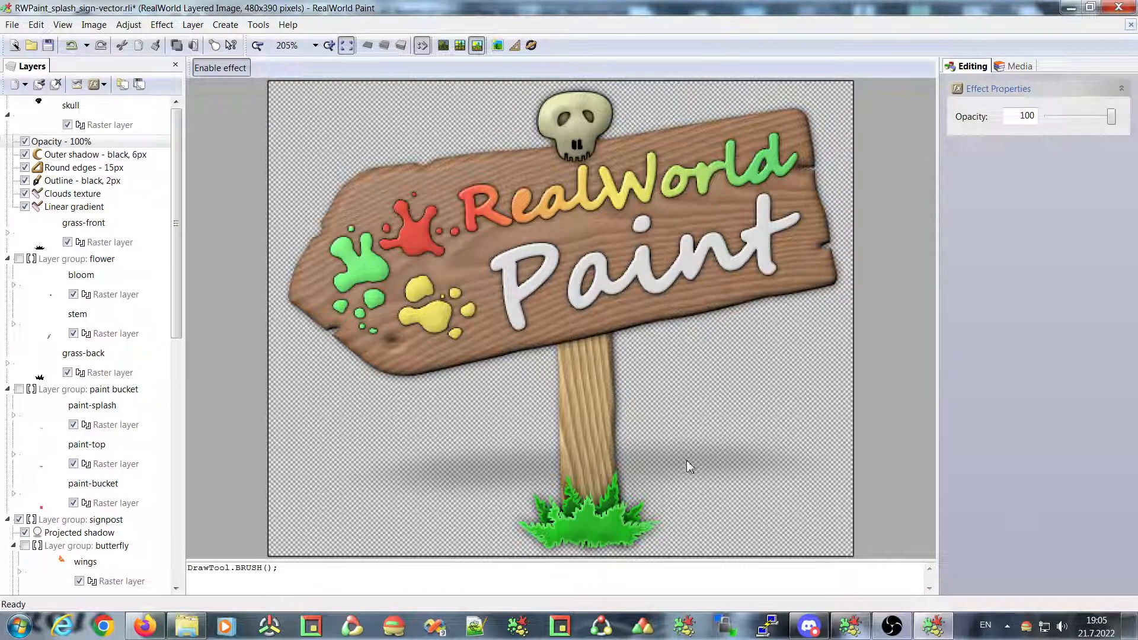
{"action": "left_click", "coordinate": [48, 143]}
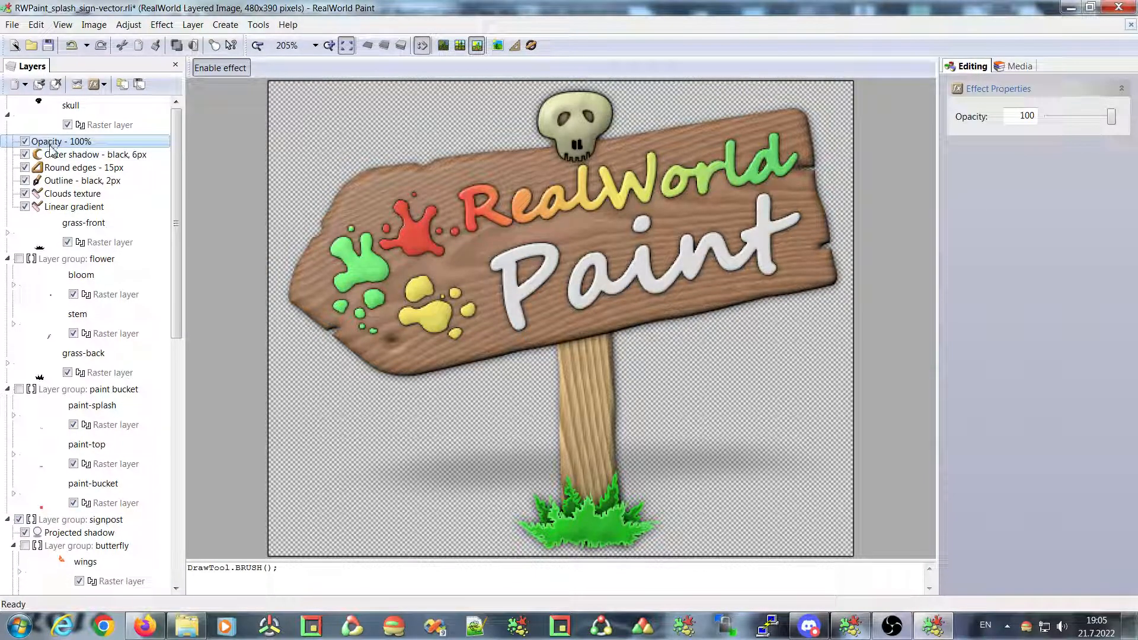
{"action": "right_click", "coordinate": [49, 118]}
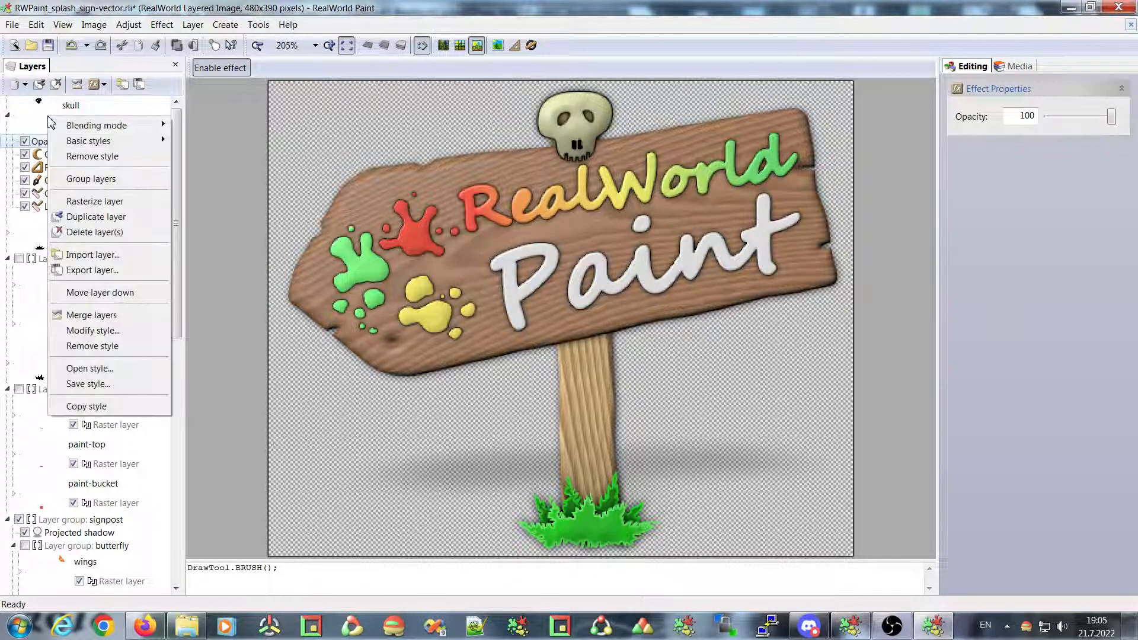
{"action": "mouse_move", "coordinate": [151, 141]}
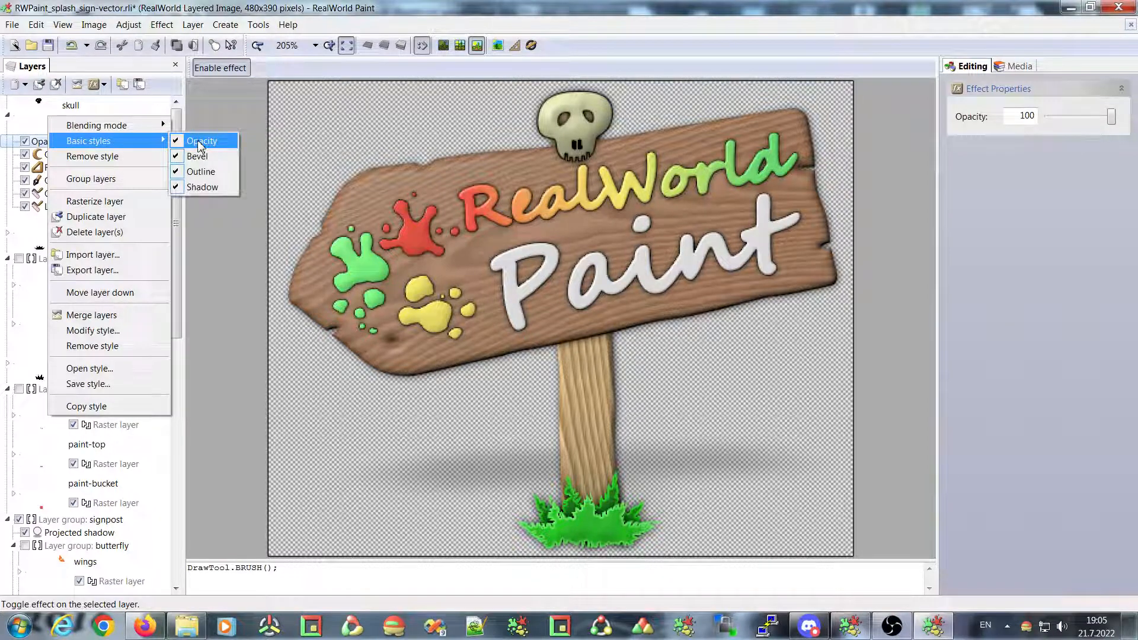
{"action": "left_click", "coordinate": [201, 146]}
Step: Turn off the skull layer's Outer shadow, Round edges, Outline, Clouds texture and Linear gradient effects one by one
{"action": "left_click", "coordinate": [69, 128]}
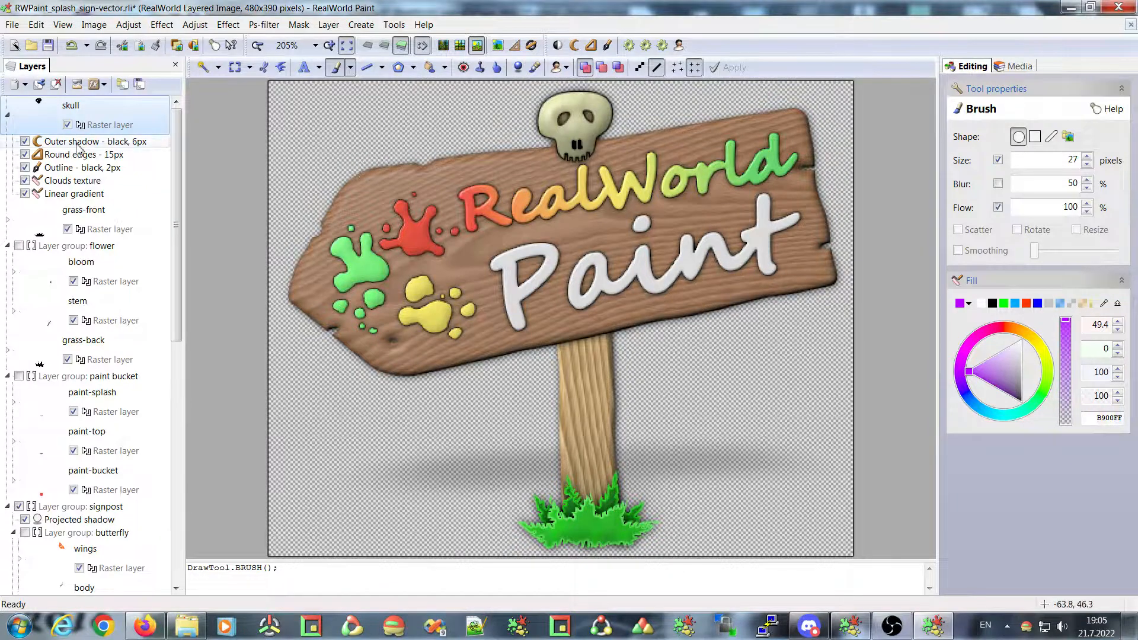
{"action": "left_click", "coordinate": [25, 141]}
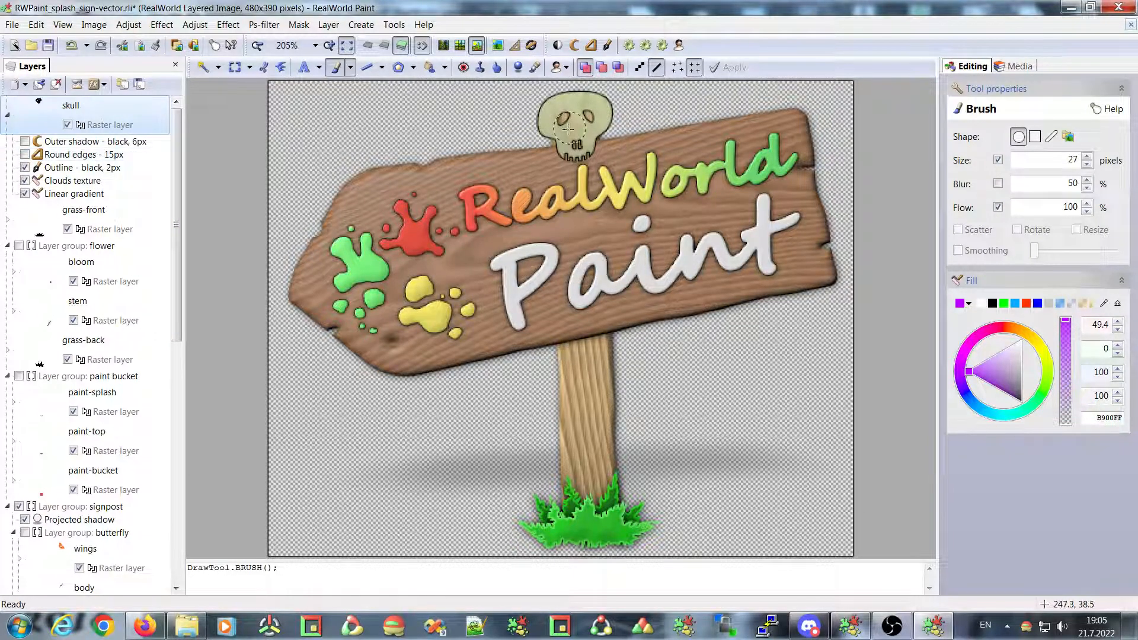
{"action": "left_click", "coordinate": [25, 168]}
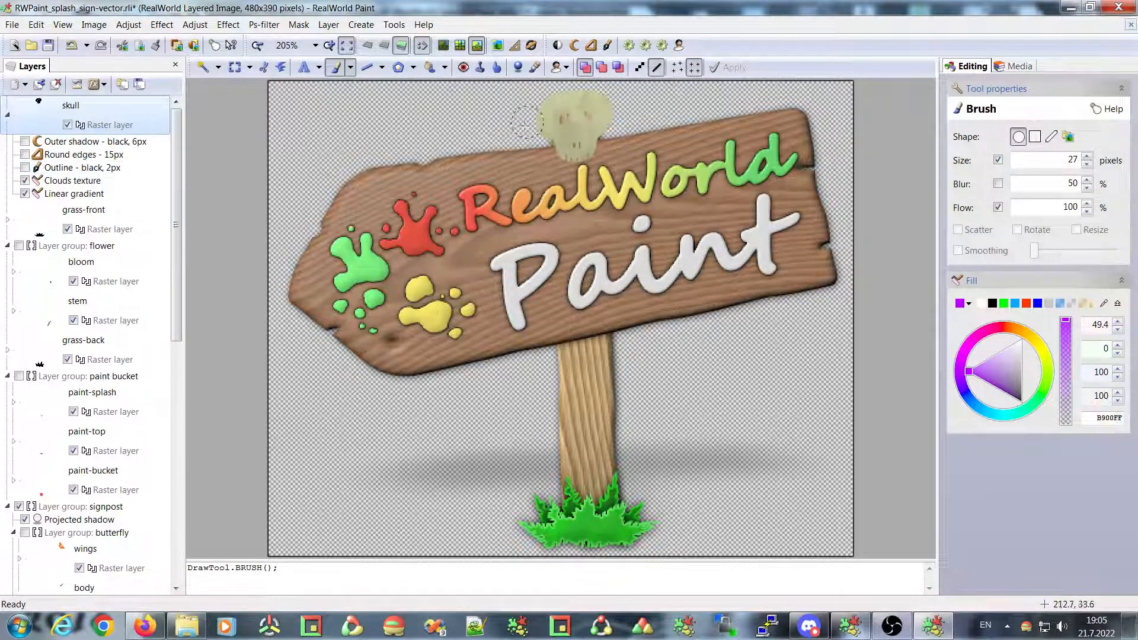
{"action": "left_click", "coordinate": [25, 180]}
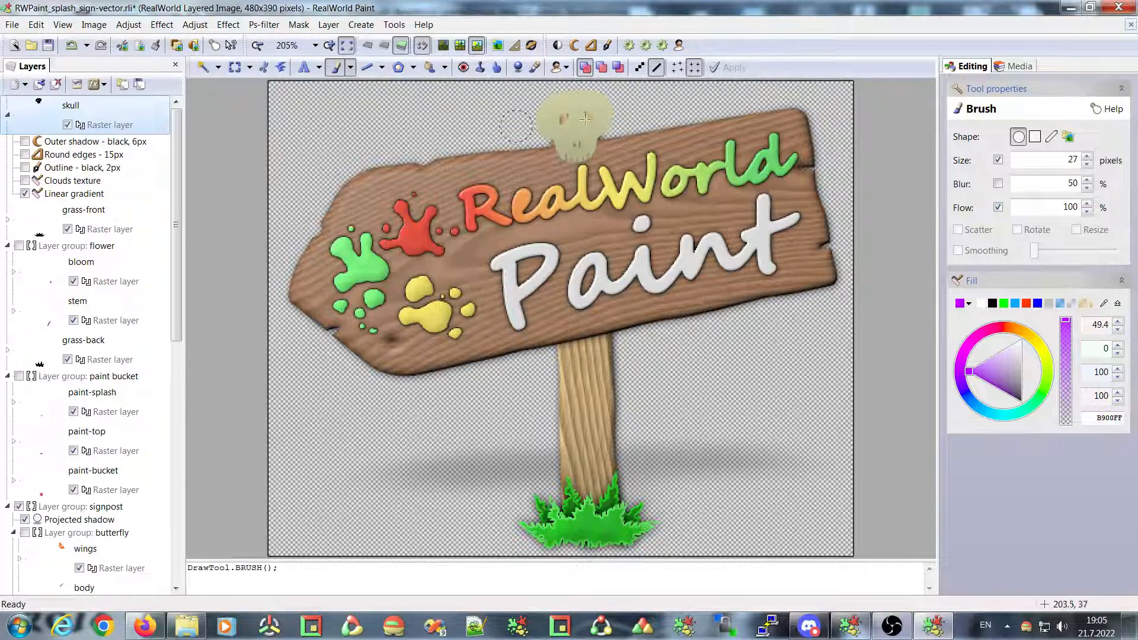
{"action": "left_click", "coordinate": [24, 193]}
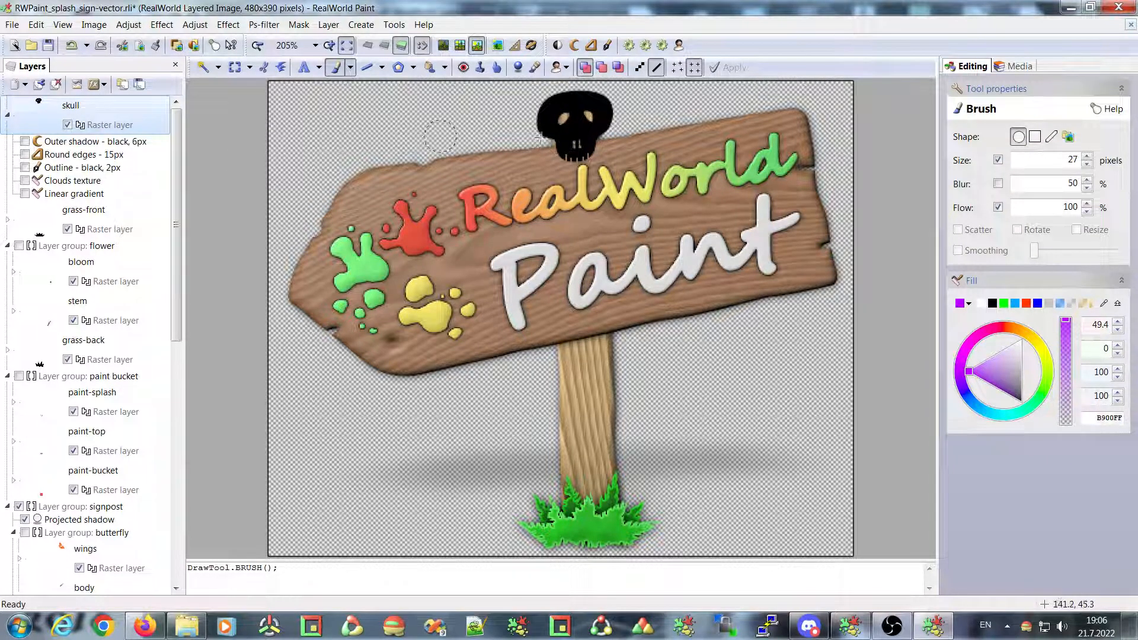
Step: Re-enable the skull layer's Linear gradient, Clouds texture, Outline, Round edges and Outer shadow effects
{"action": "left_click", "coordinate": [25, 194]}
{"action": "left_click", "coordinate": [25, 180]}
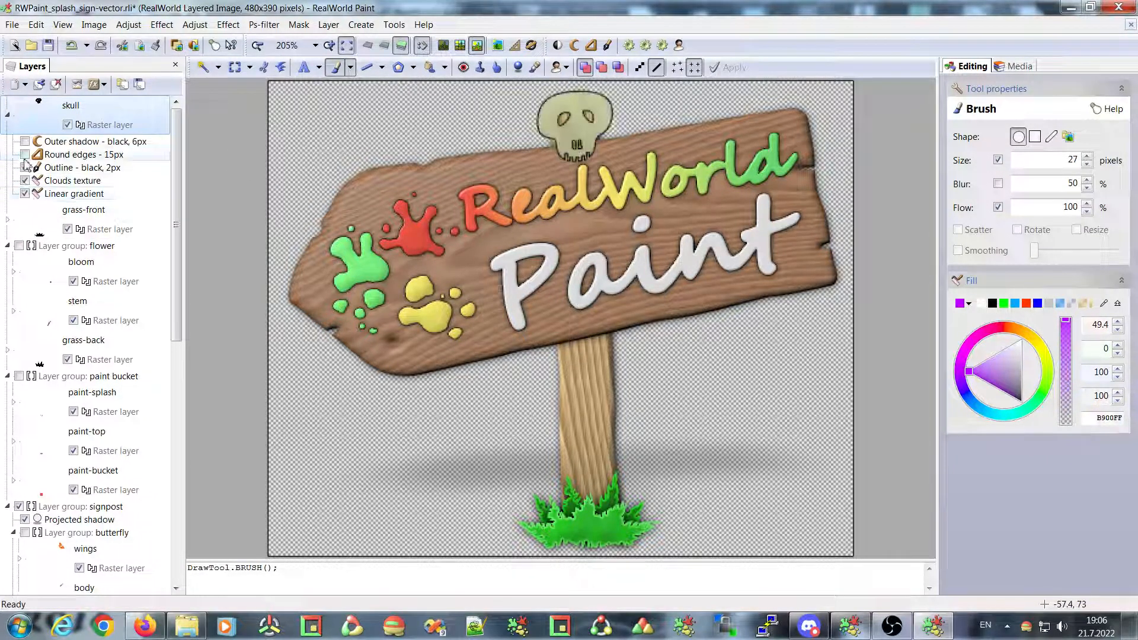
{"action": "left_click", "coordinate": [25, 154]}
{"action": "left_click", "coordinate": [25, 141]}
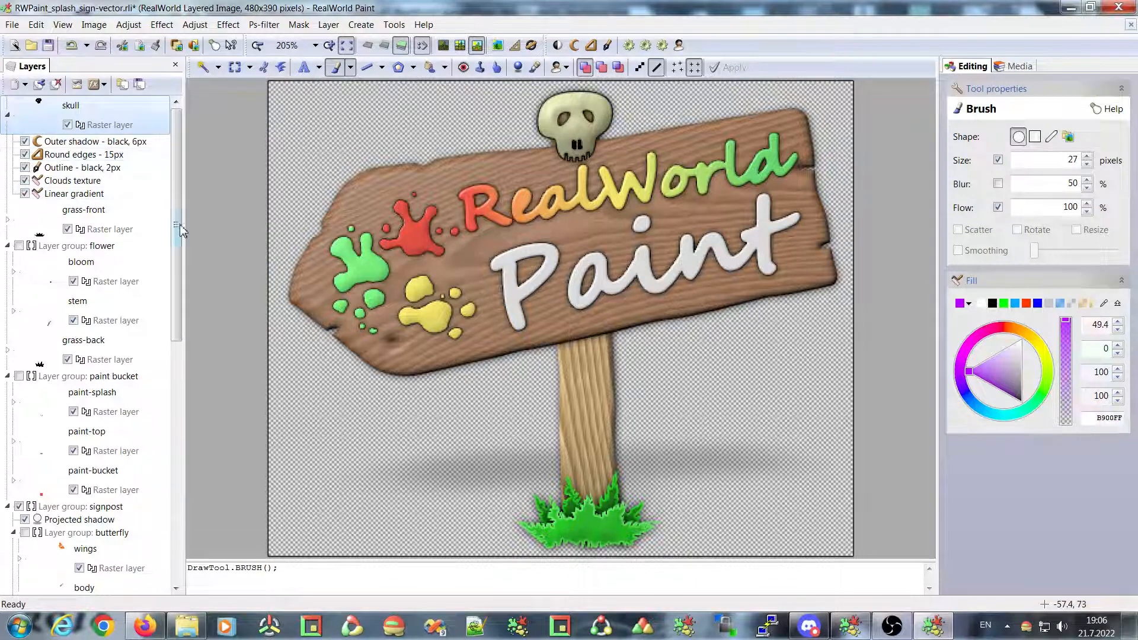
Step: Hide the skull layer and collapse its list of effects
{"action": "left_click", "coordinate": [67, 126]}
{"action": "left_click", "coordinate": [8, 115]}
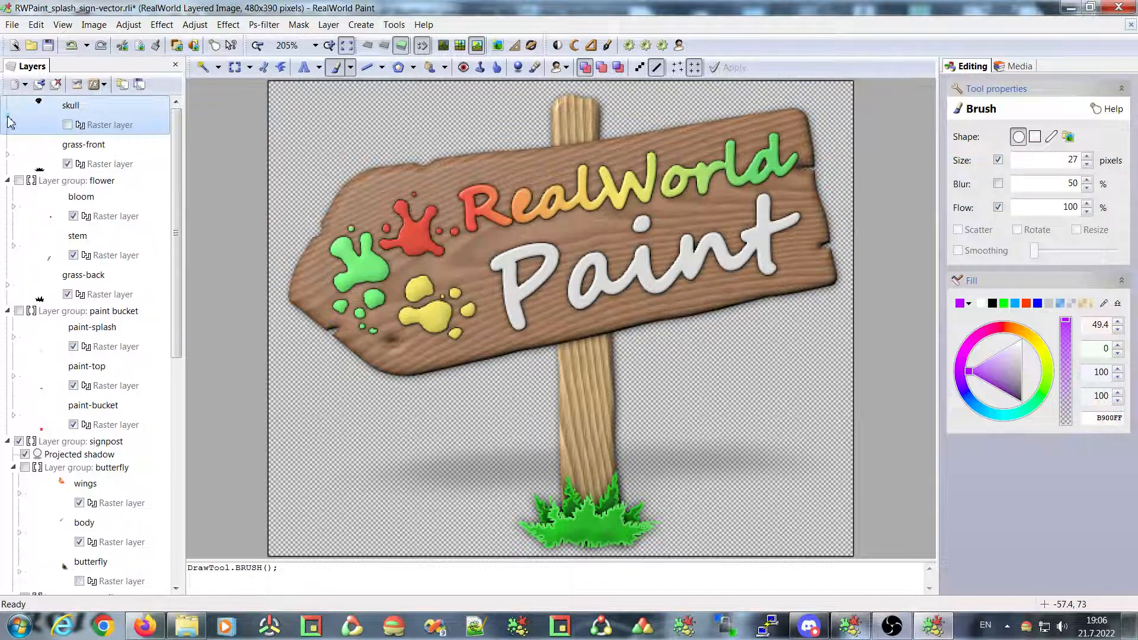
{"action": "left_click", "coordinate": [9, 116]}
{"action": "left_click", "coordinate": [8, 117]}
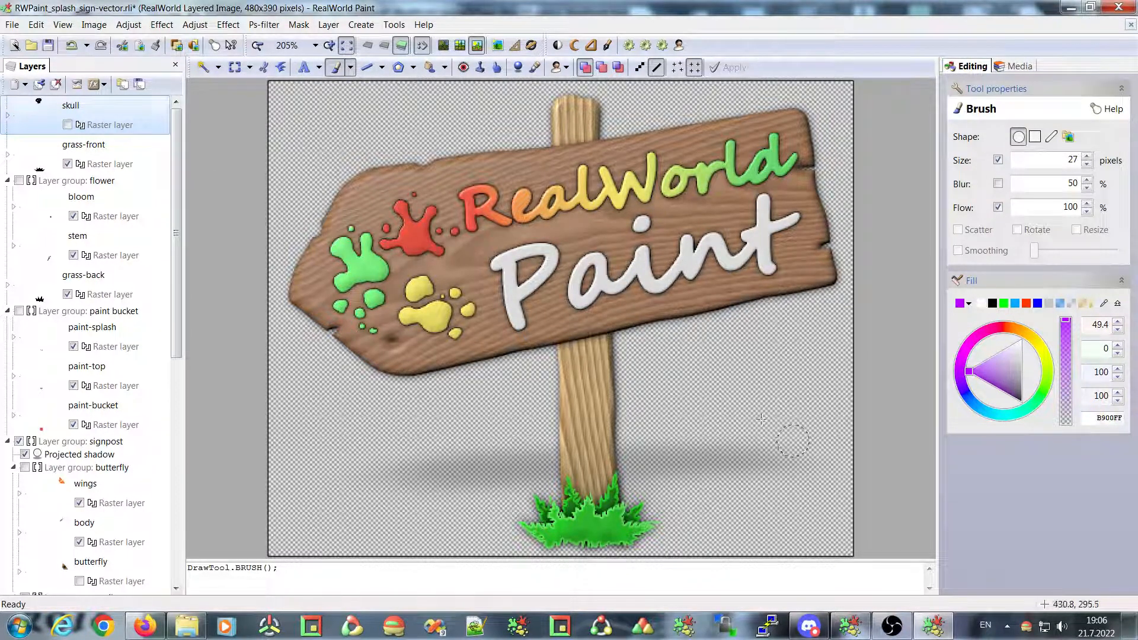
Step: Open the skull layer's style configuration and examine the settings of each effect from Linear gradient through Outer shadow
{"action": "left_click", "coordinate": [95, 86]}
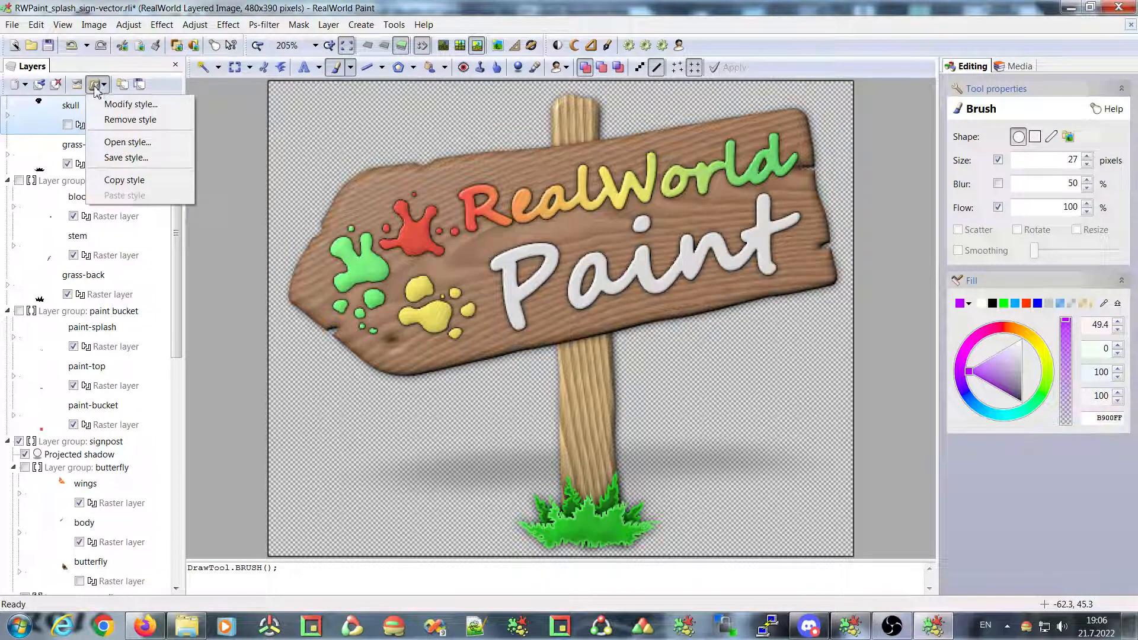
{"action": "left_click", "coordinate": [132, 104]}
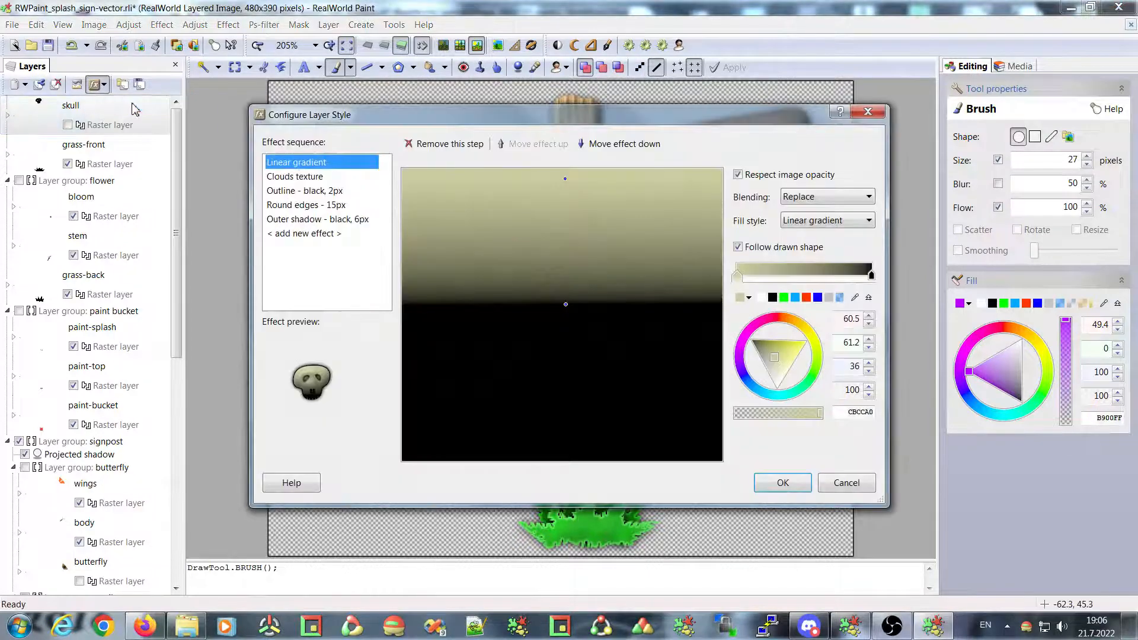
{"action": "left_click", "coordinate": [289, 177]}
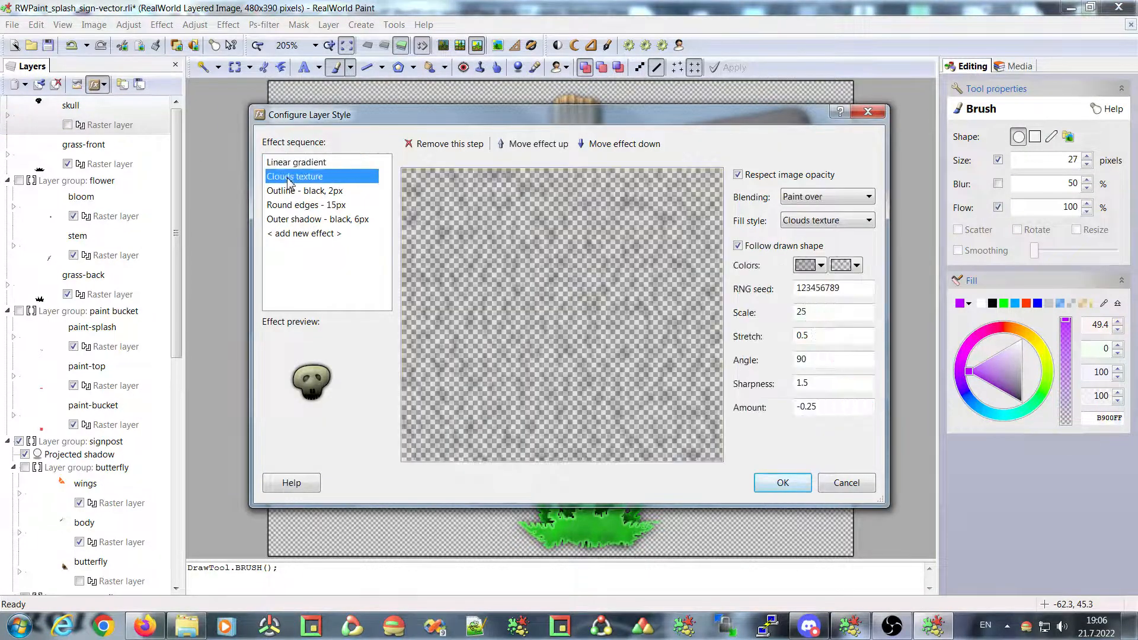
{"action": "left_click", "coordinate": [292, 191]}
{"action": "left_click", "coordinate": [293, 205]}
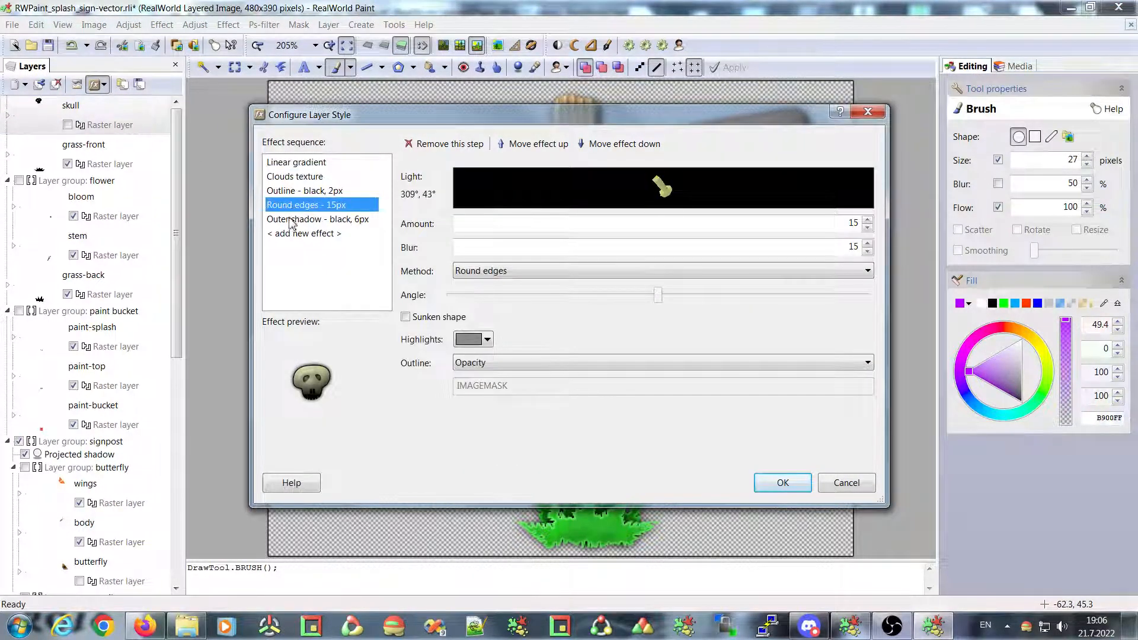
{"action": "left_click", "coordinate": [294, 219]}
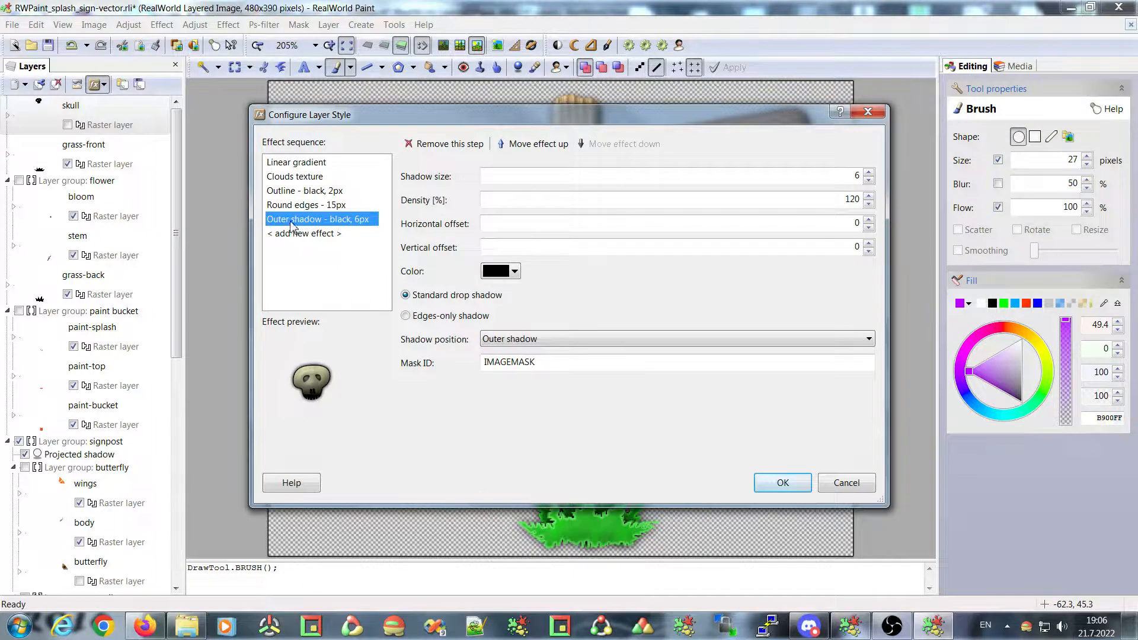
Step: Examine the skull layer's Round edges settings and close the style configuration without applying changes
{"action": "left_click", "coordinate": [287, 205]}
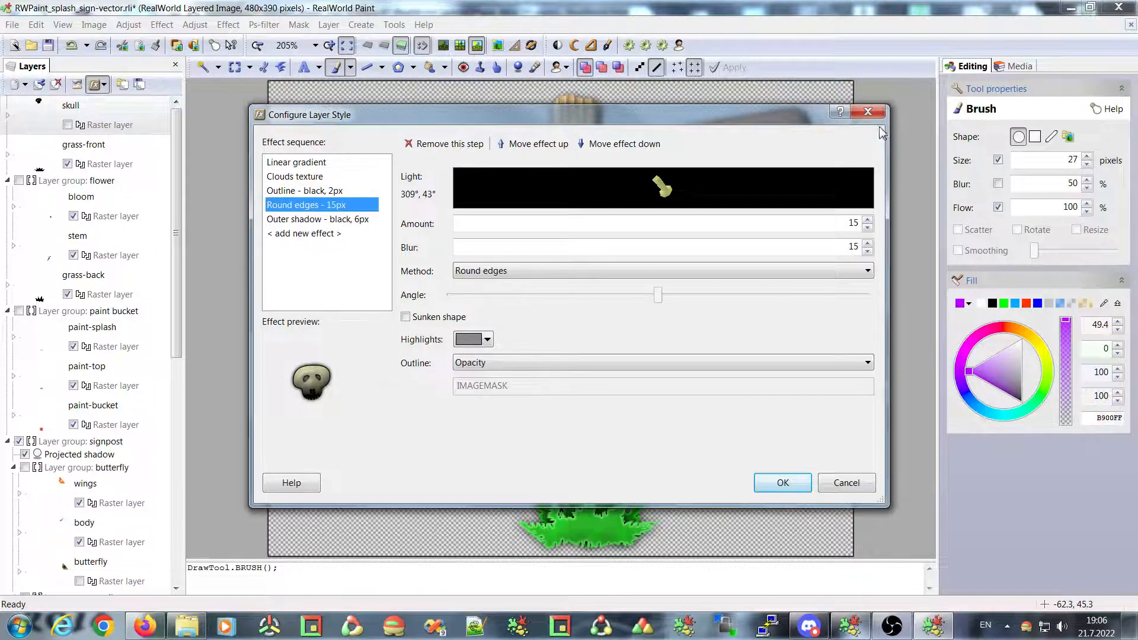
{"action": "left_click", "coordinate": [868, 111]}
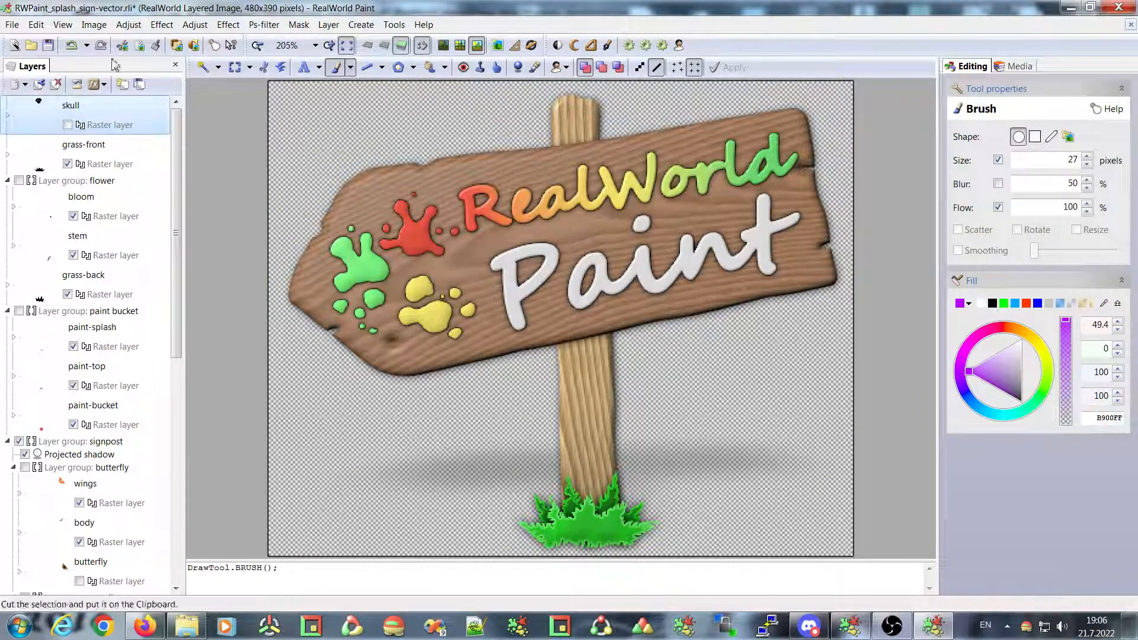
Step: Show the skull layer and set its Outer shadow effect to red with a shadow size of 26 and a density of 220%
{"action": "left_click", "coordinate": [8, 116]}
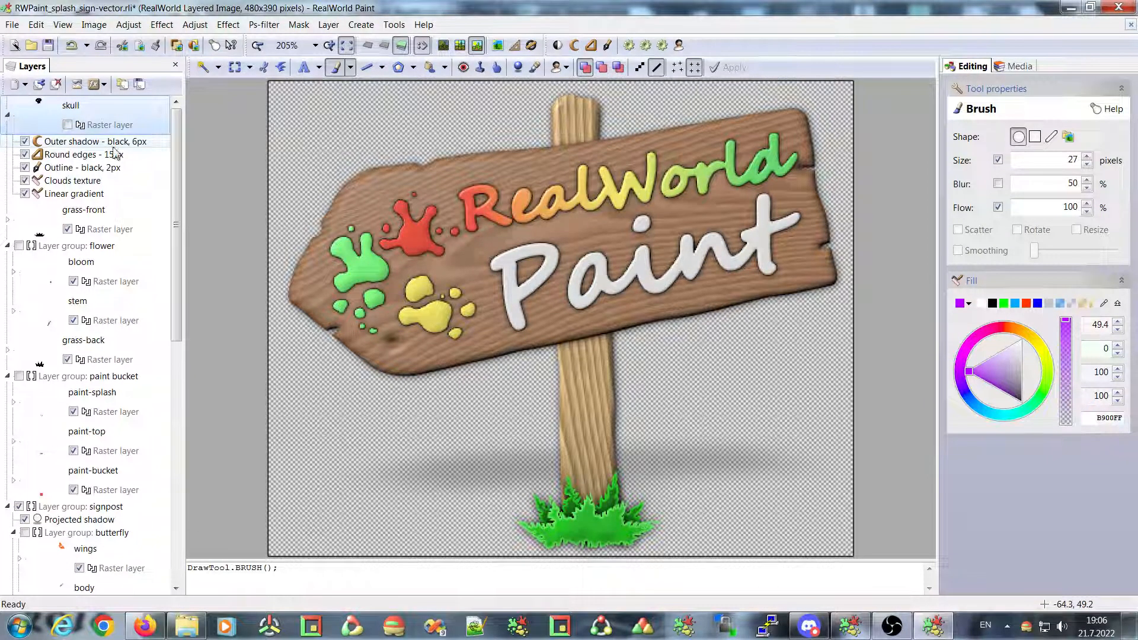
{"action": "left_click", "coordinate": [66, 145]}
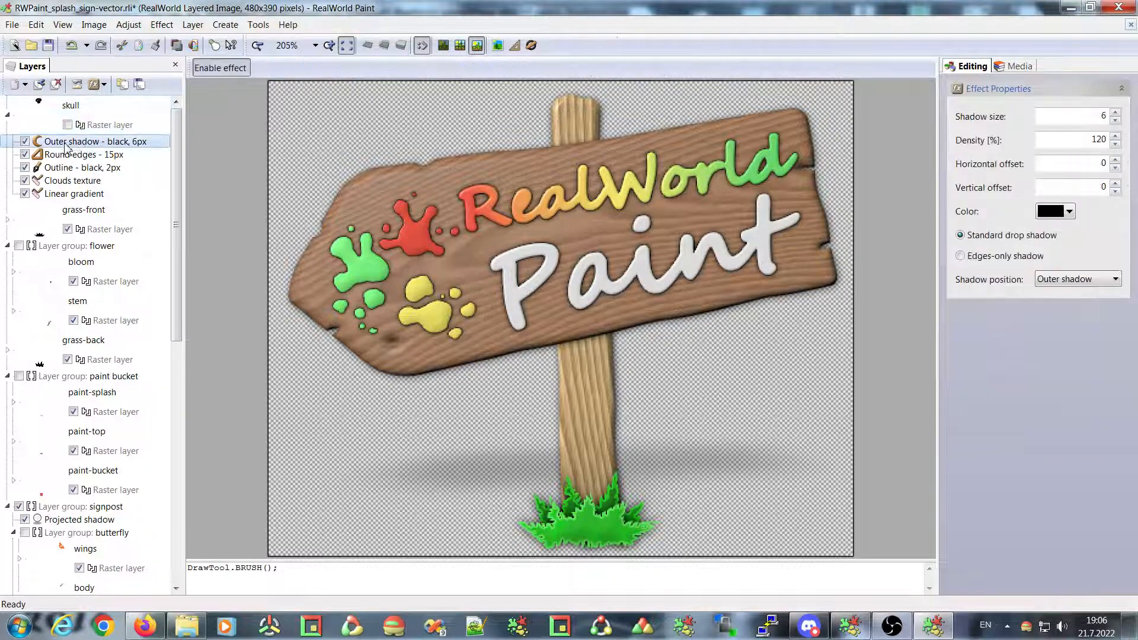
{"action": "left_click", "coordinate": [68, 125]}
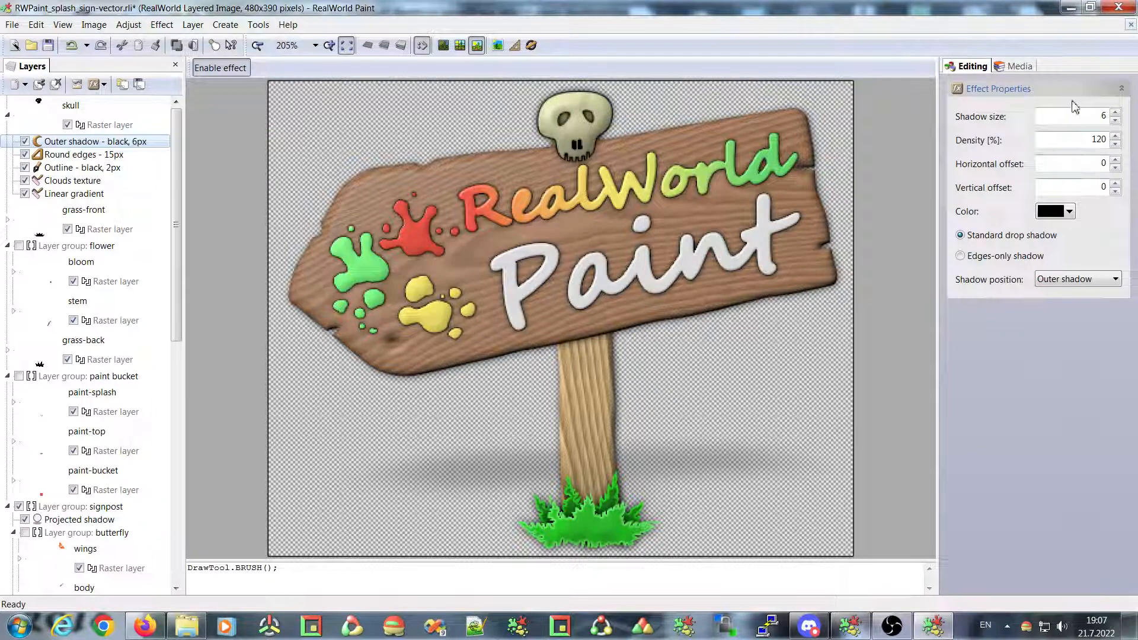
{"action": "left_click", "coordinate": [1070, 212]}
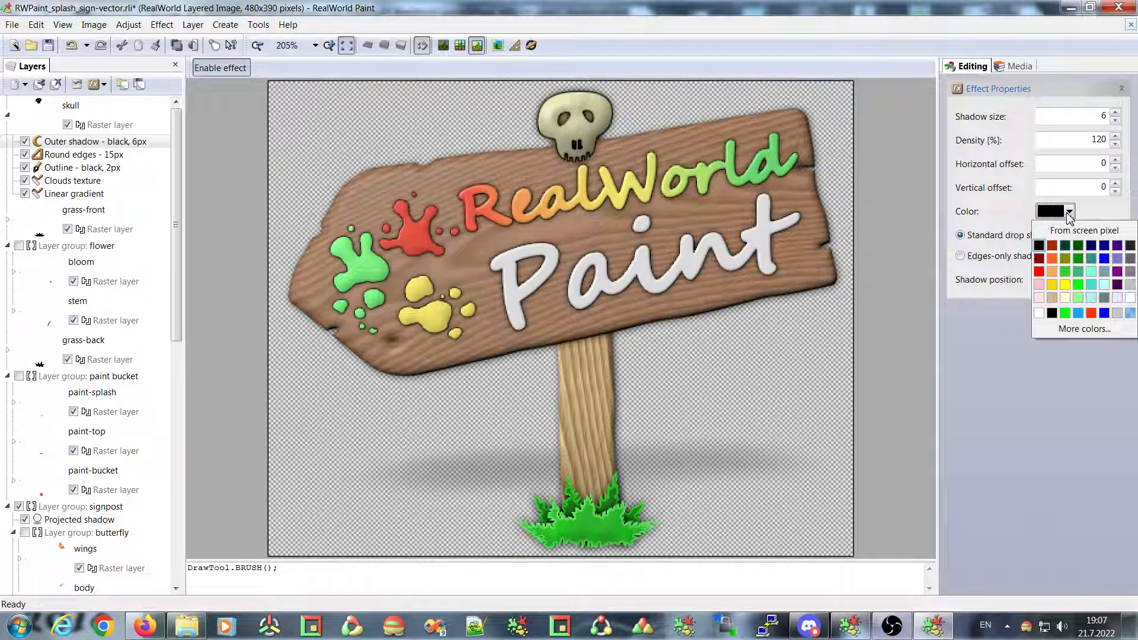
{"action": "left_click", "coordinate": [1040, 272]}
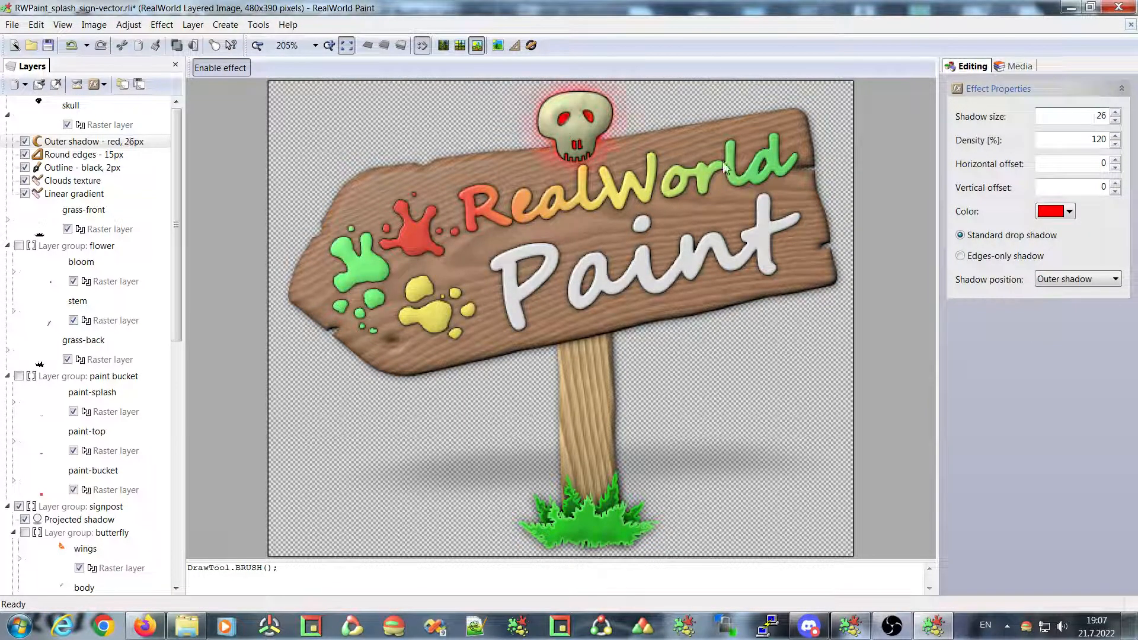
{"action": "left_click_drag", "start_coordinate": [1092, 140], "coordinate": [1097, 140]}
{"action": "type", "text": "2"}
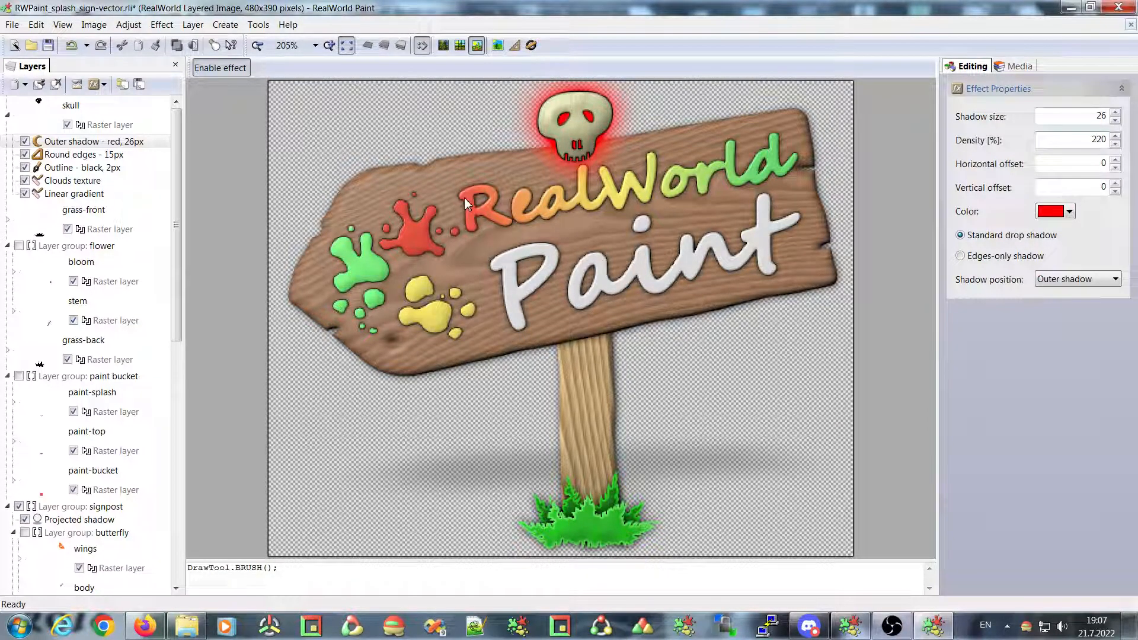
Step: Redirect the light of the skull layer's Round edges effect to 326°, 24°
{"action": "left_click", "coordinate": [89, 155]}
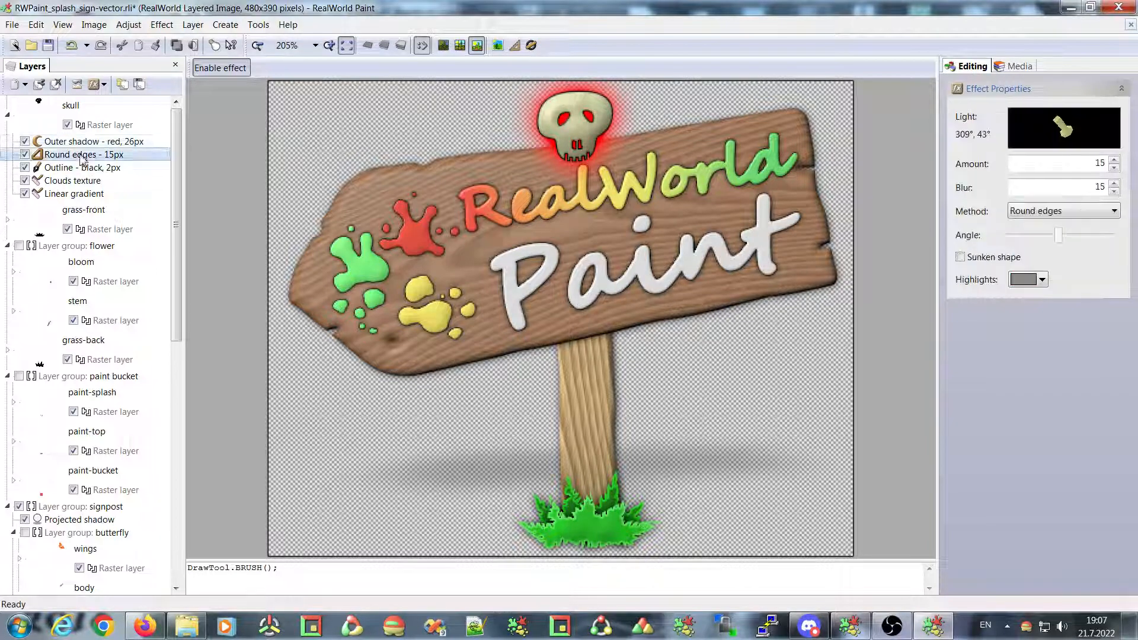
{"action": "mouse_move", "coordinate": [1060, 124]}
{"action": "left_mouse_down"}
{"action": "mouse_move", "coordinate": [1073, 127]}
{"action": "mouse_move", "coordinate": [1053, 120]}
{"action": "left_mouse_up"}
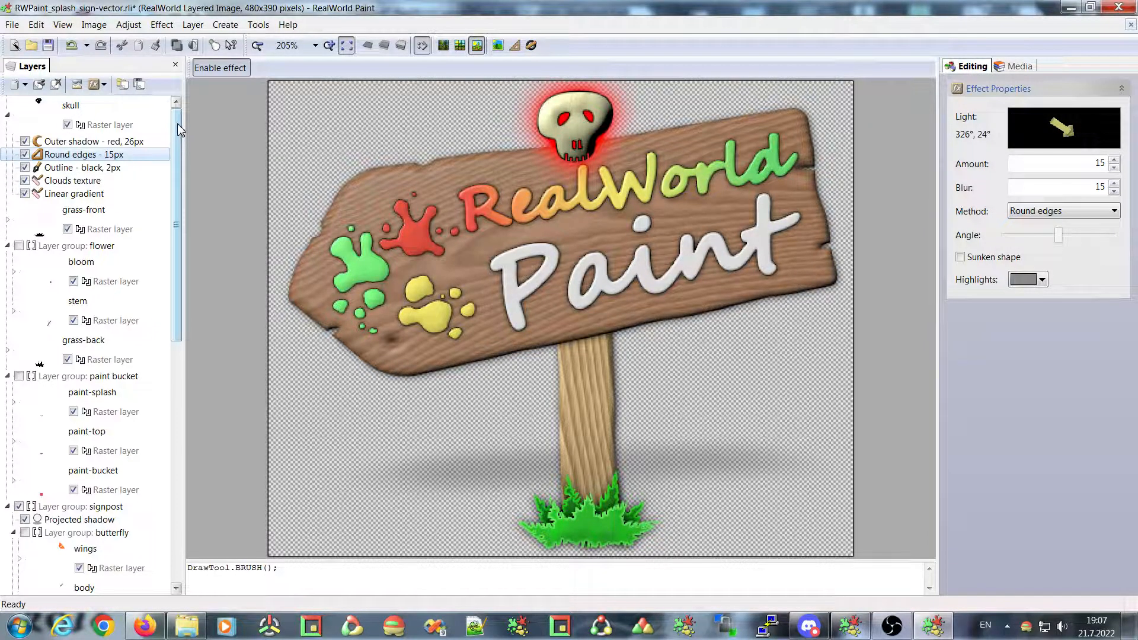
{"action": "scroll", "coordinate": [180, 129], "scroll_direction": "down", "scroll_amount": 3}
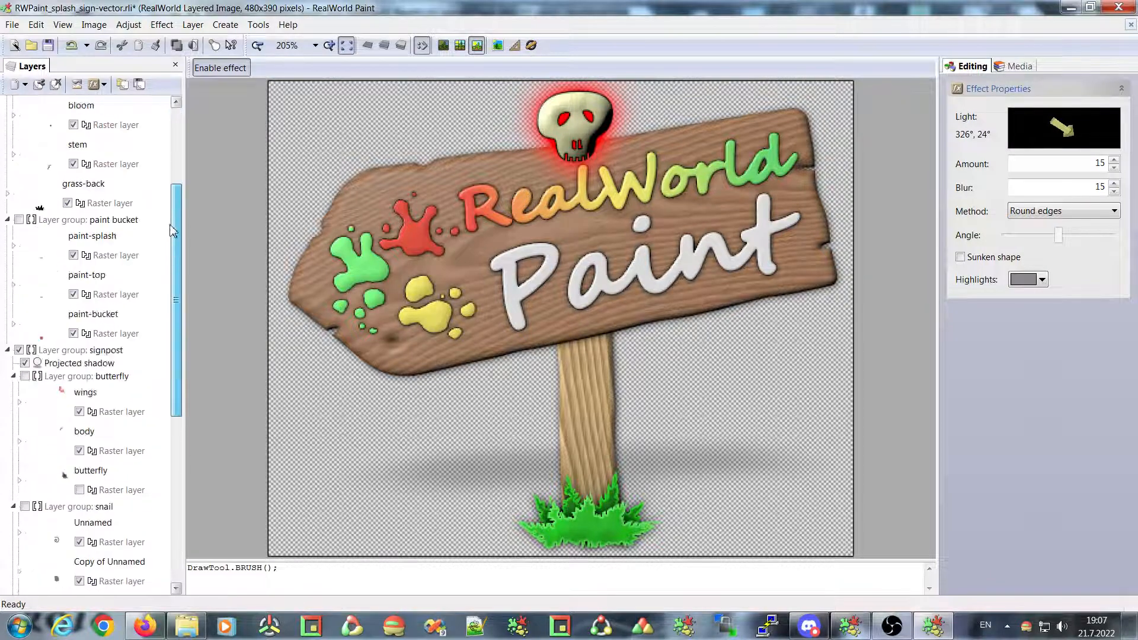
{"action": "scroll", "coordinate": [179, 122], "scroll_direction": "up", "scroll_amount": 3}
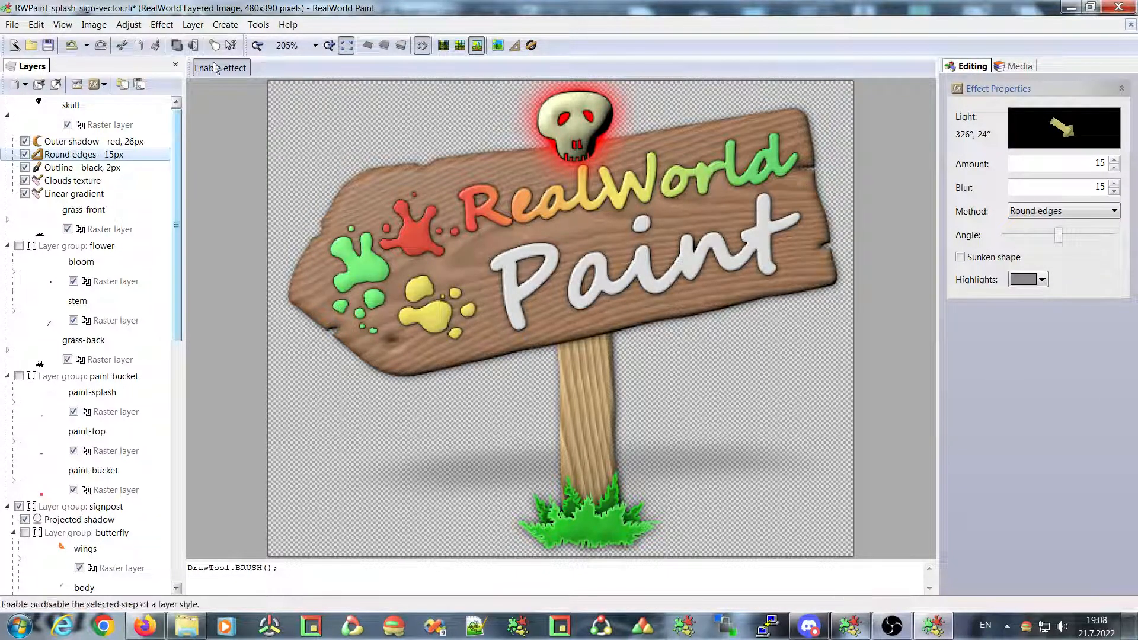
Step: Mark out a Rectangle eraser area about 142 × 22 pixels between the RealWorld and Paint lettering with the skull layer selected
{"action": "left_click", "coordinate": [65, 106]}
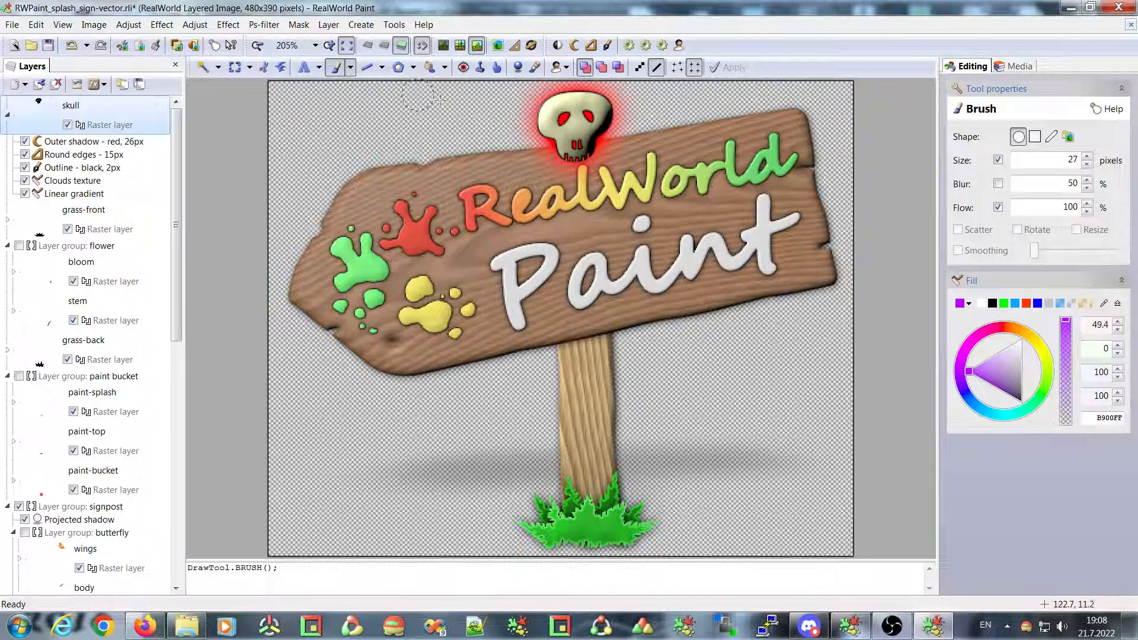
{"action": "left_click", "coordinate": [398, 67]}
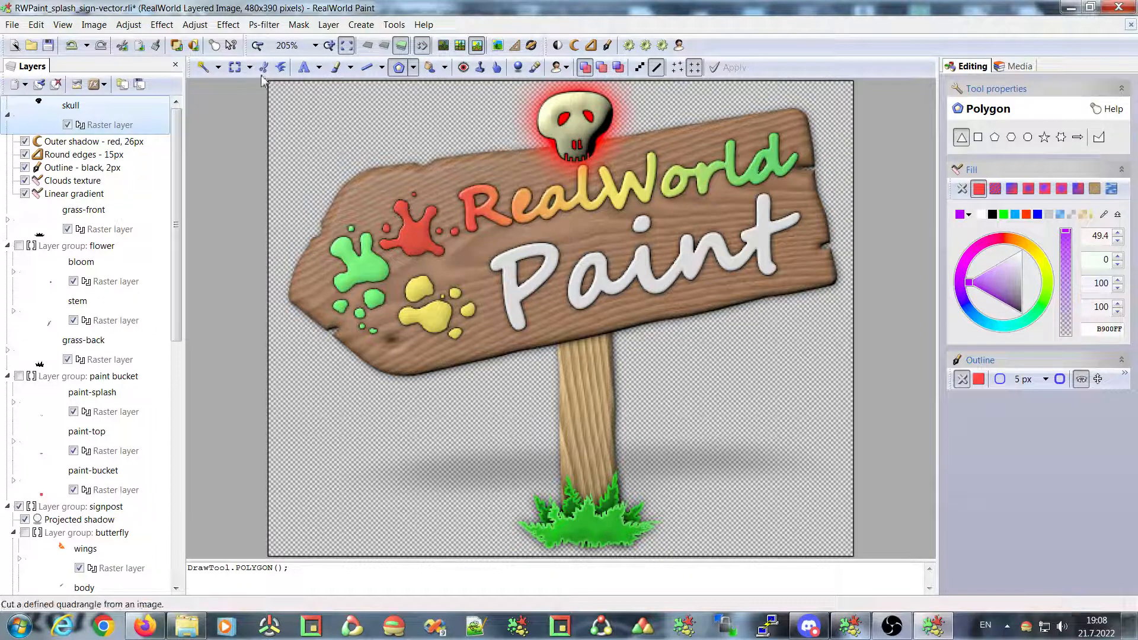
{"action": "left_click", "coordinate": [413, 67]}
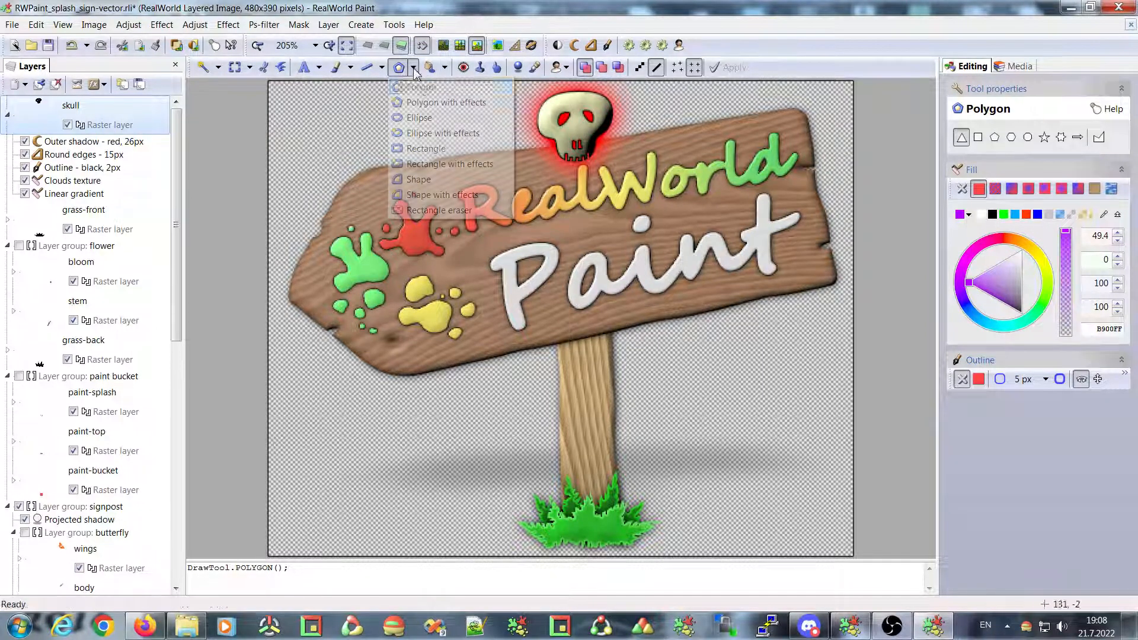
{"action": "left_click", "coordinate": [439, 210]}
{"action": "mouse_move", "coordinate": [491, 156]}
{"action": "left_mouse_down"}
{"action": "mouse_move", "coordinate": [686, 170]}
{"action": "mouse_move", "coordinate": [675, 106]}
{"action": "mouse_move", "coordinate": [683, 212]}
{"action": "mouse_move", "coordinate": [665, 120]}
{"action": "mouse_move", "coordinate": [667, 205]}
{"action": "left_mouse_up"}
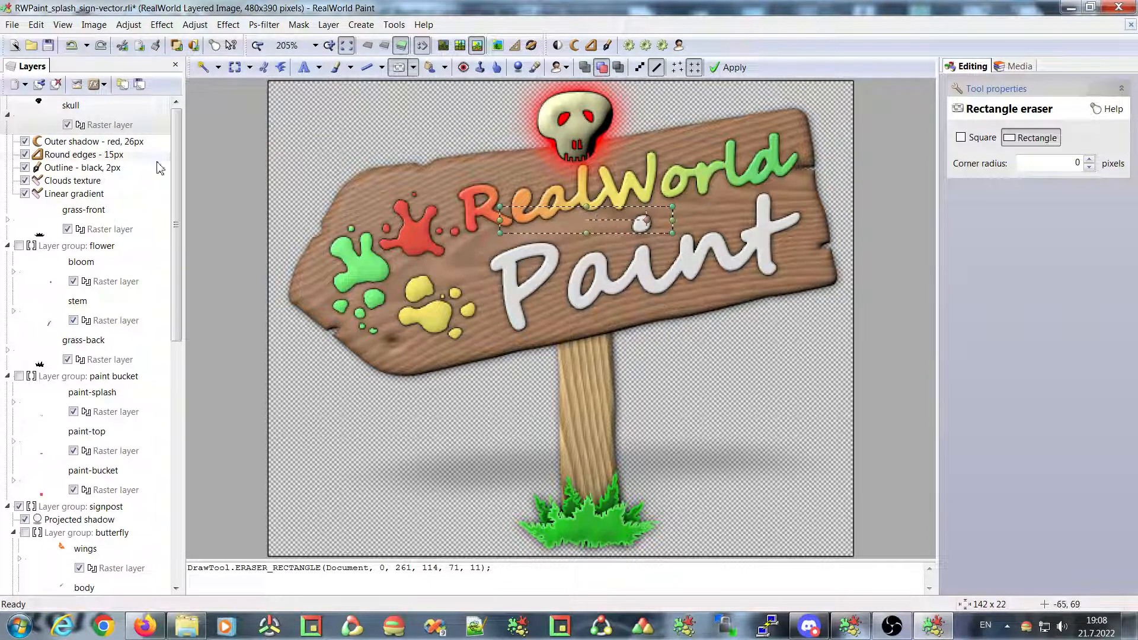
Step: Collapse the skull layer's list of effects and show the flower layer group
{"action": "left_click", "coordinate": [7, 114]}
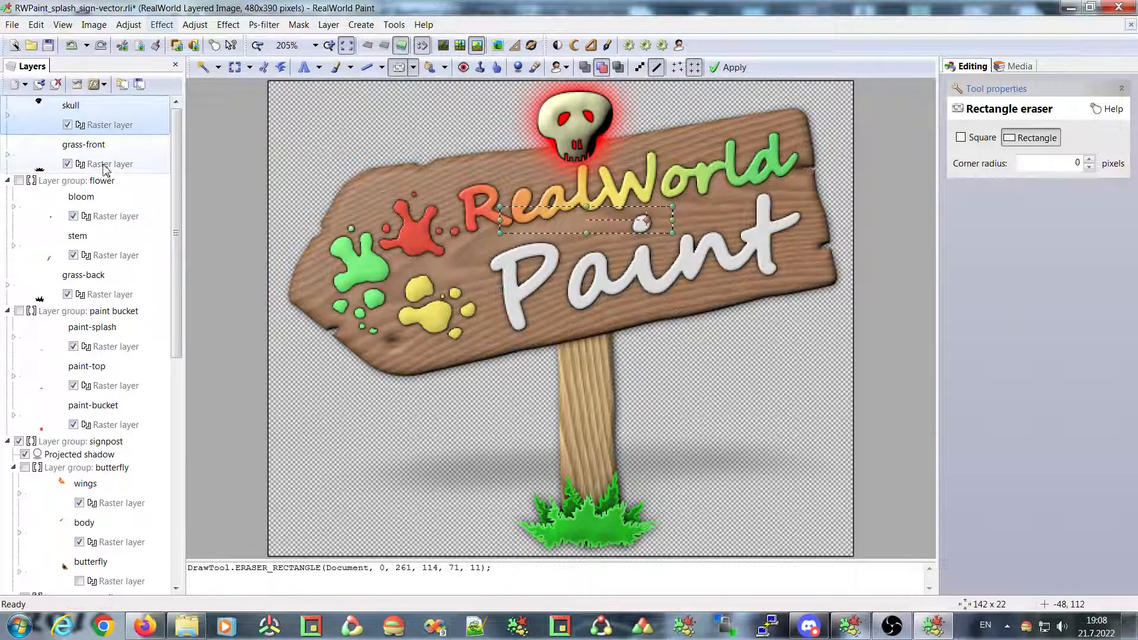
{"action": "left_click", "coordinate": [74, 183]}
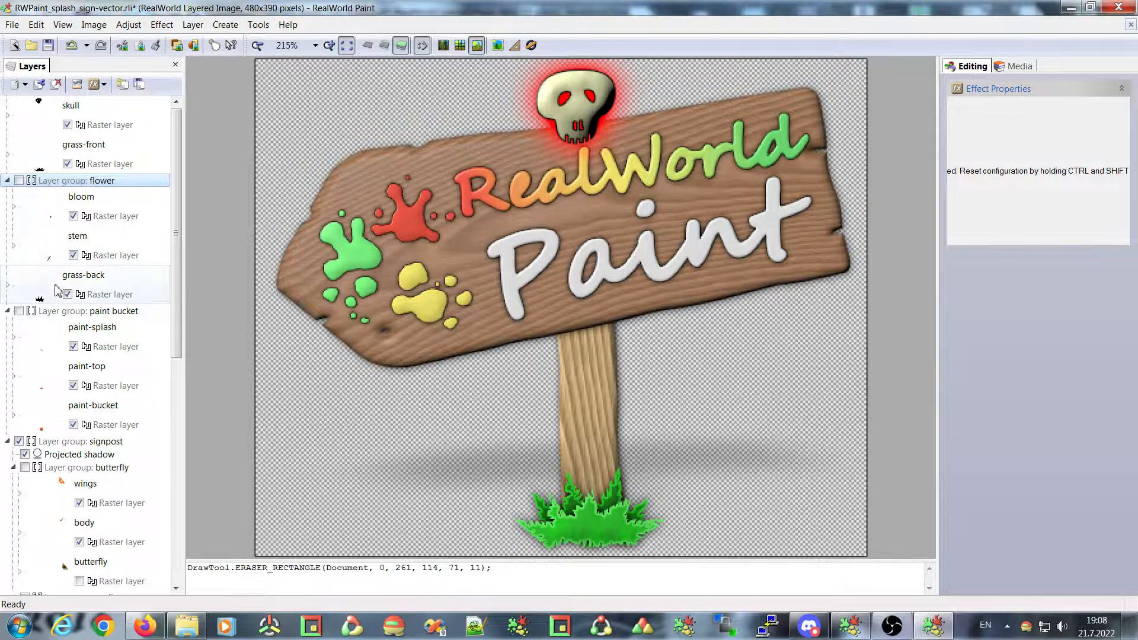
{"action": "left_click", "coordinate": [7, 180]}
{"action": "left_click", "coordinate": [7, 181]}
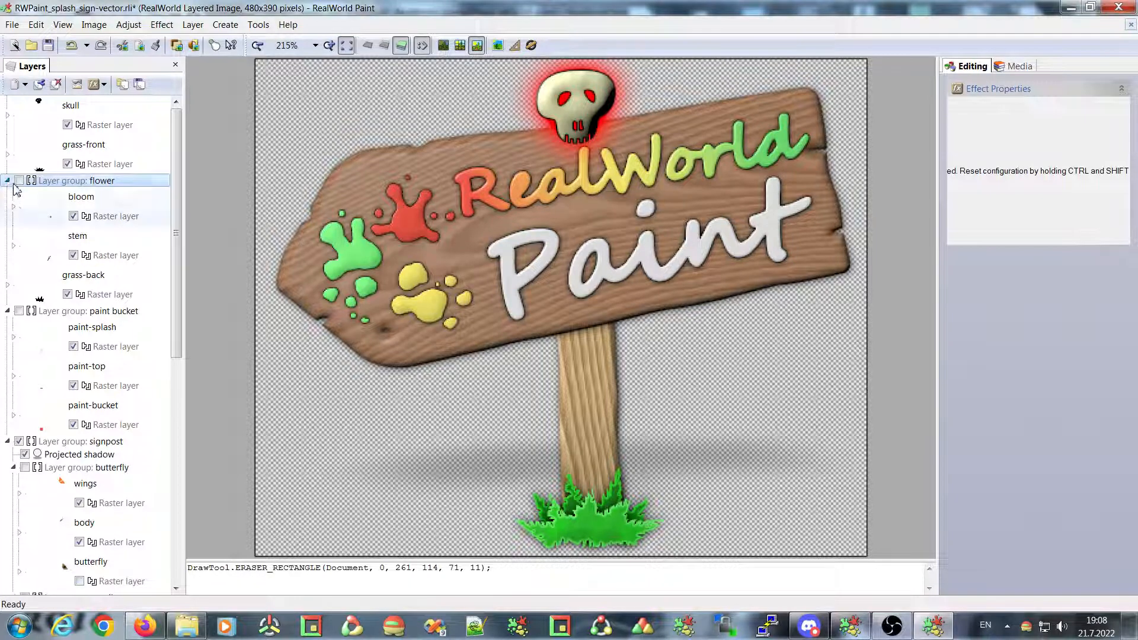
{"action": "left_click", "coordinate": [19, 182]}
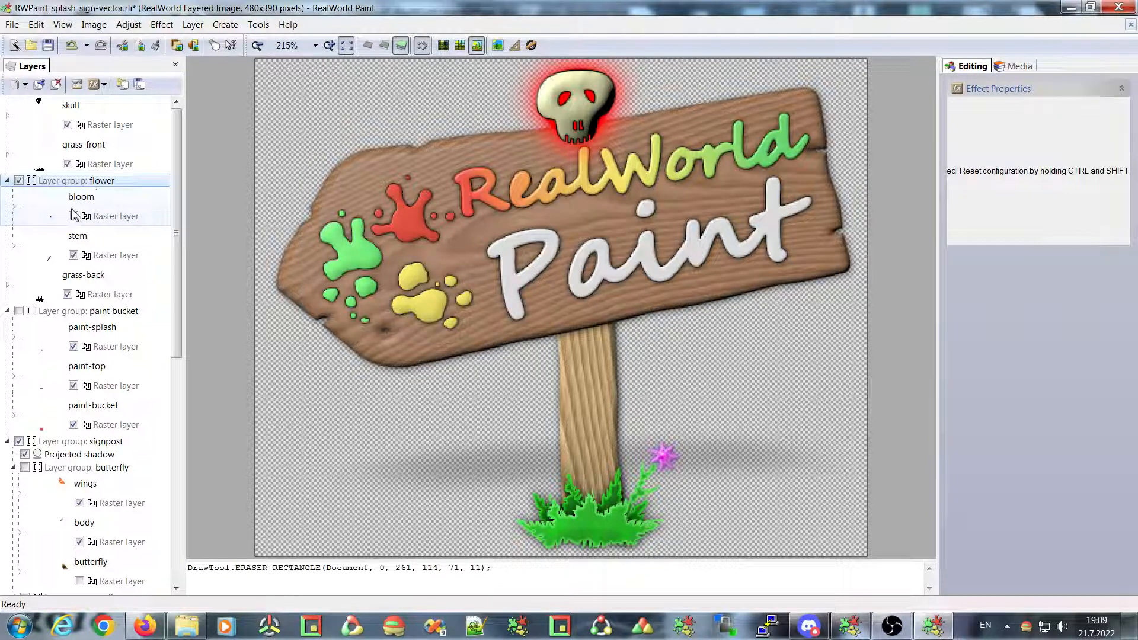
Step: Examine the bloom layer's effects and the blending modes available for the flower layer group
{"action": "left_click", "coordinate": [14, 207]}
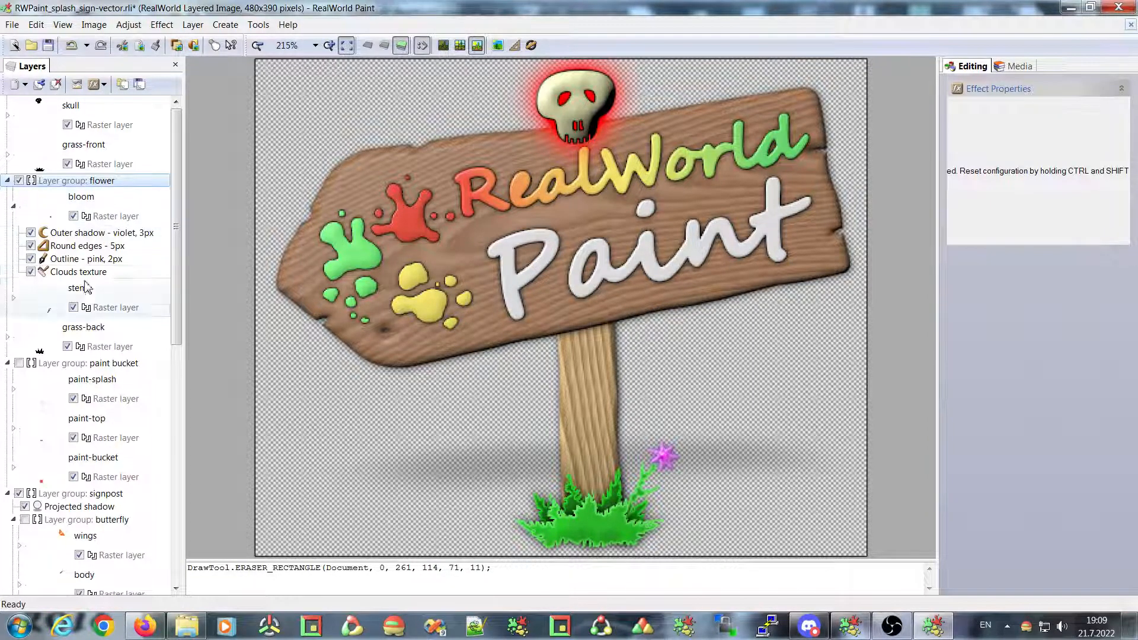
{"action": "left_click", "coordinate": [13, 207]}
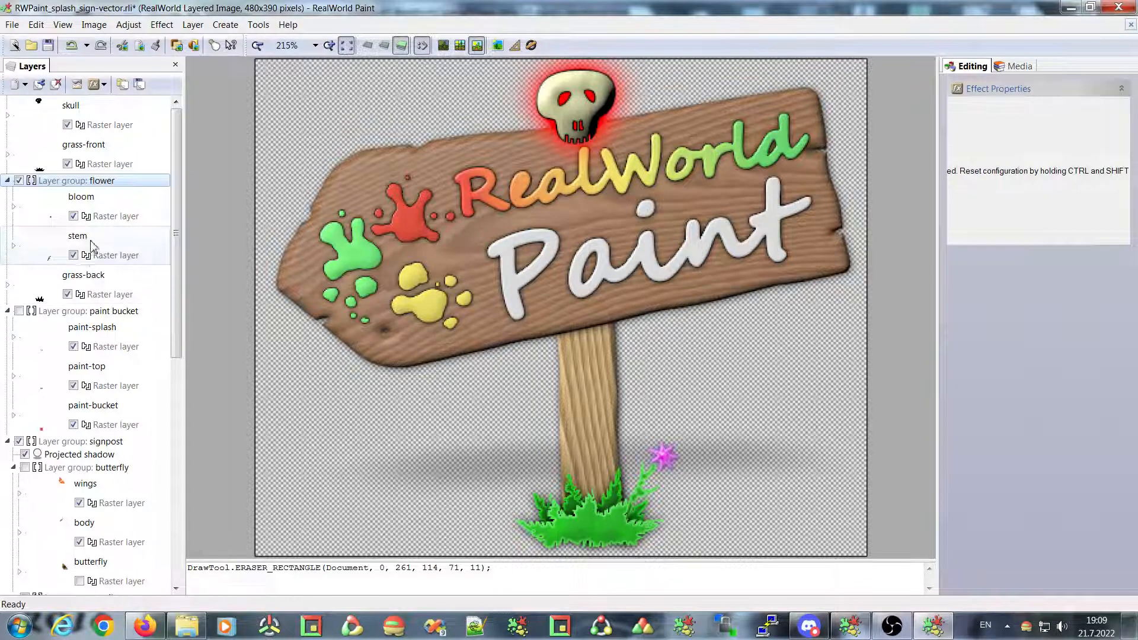
{"action": "right_click", "coordinate": [53, 182]}
{"action": "mouse_move", "coordinate": [87, 197]}
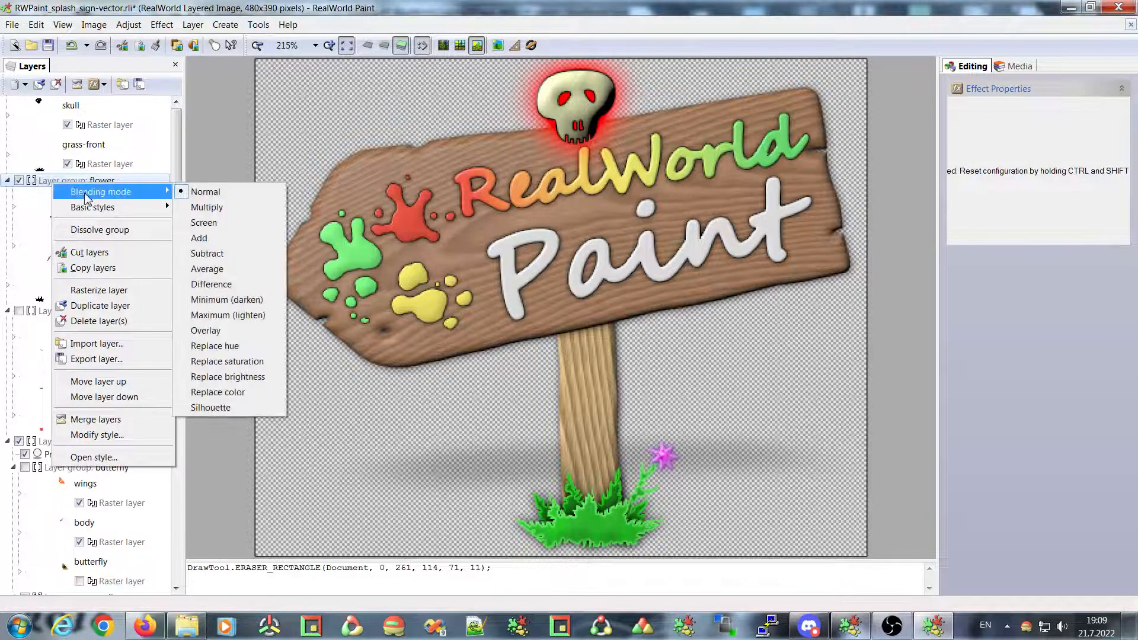
{"action": "left_click", "coordinate": [181, 145]}
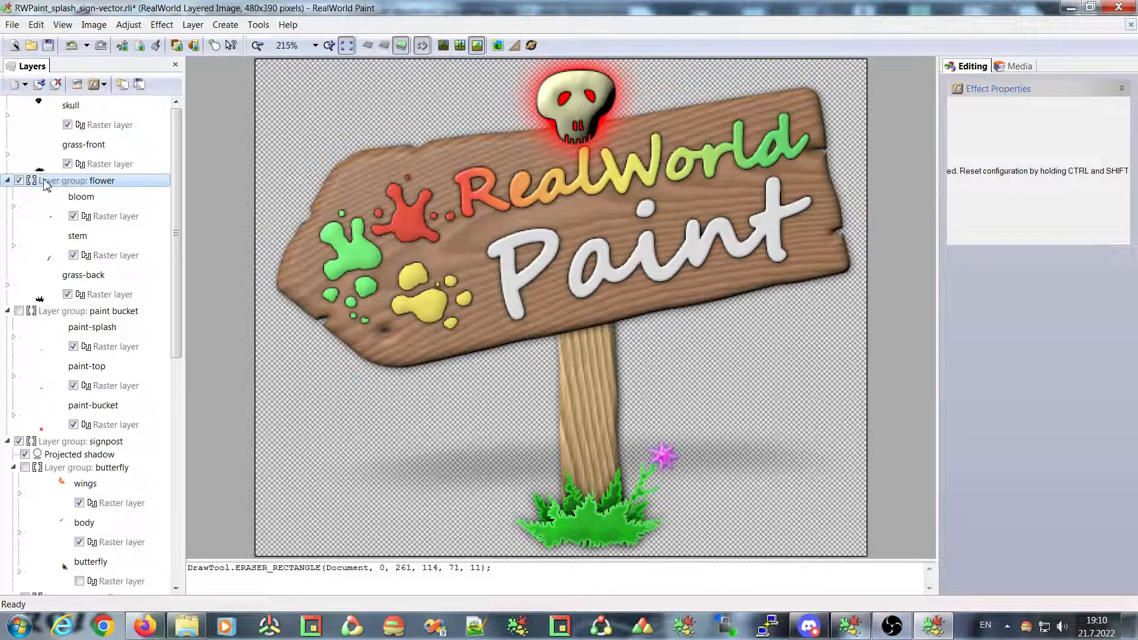
Step: Dissolve the flower layer group and regroup its bloom and stem layers into a new group
{"action": "right_click", "coordinate": [44, 181]}
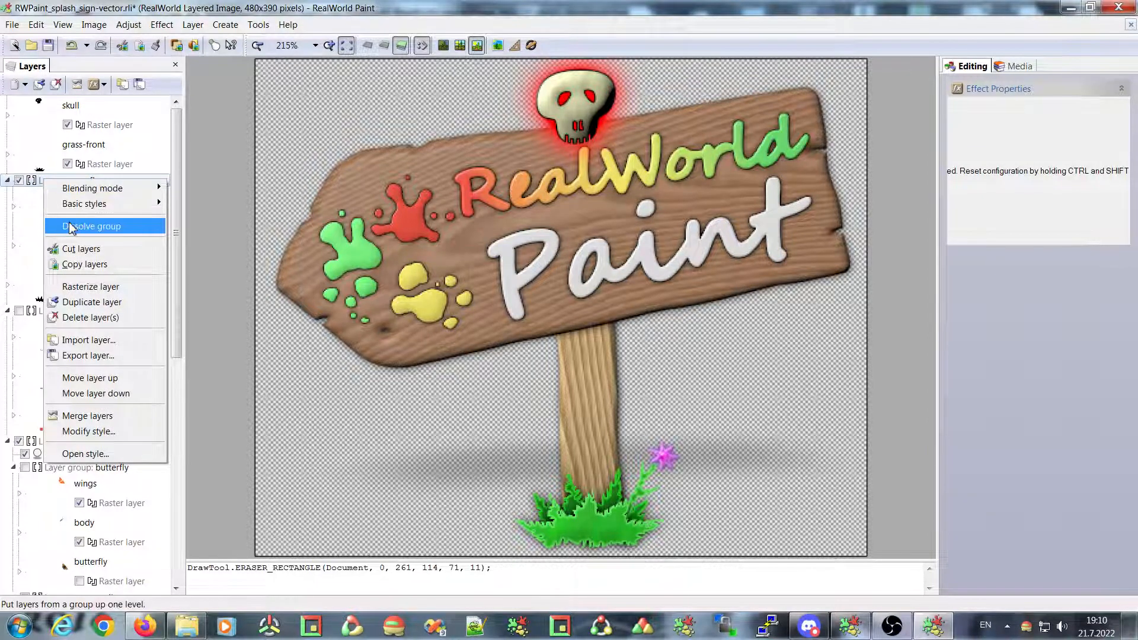
{"action": "left_click", "coordinate": [78, 228]}
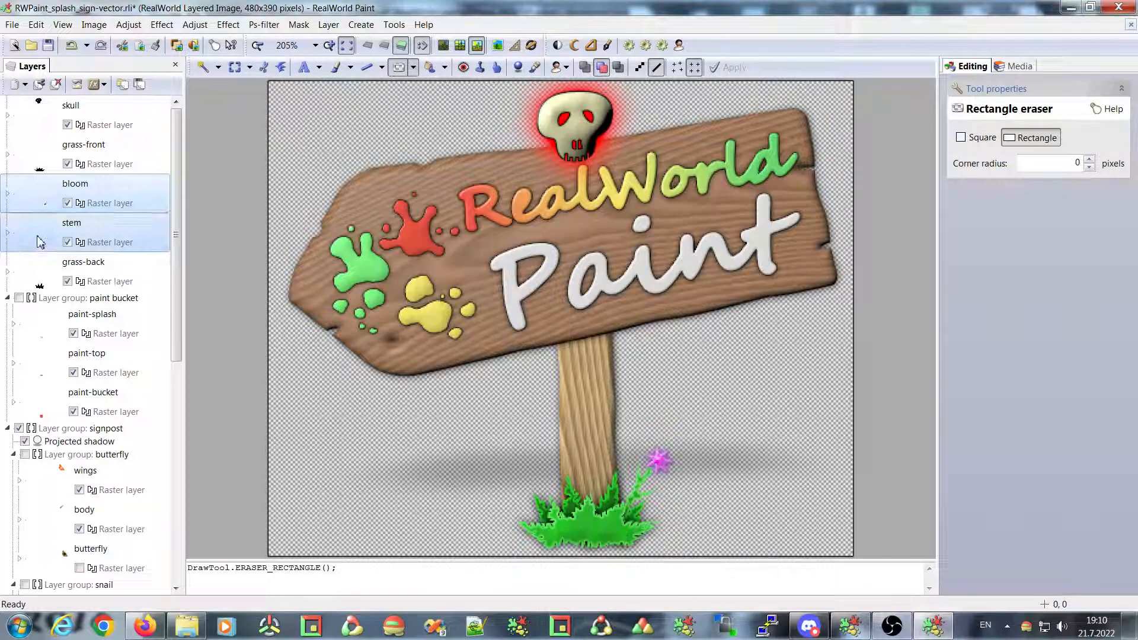
{"action": "left_click", "coordinate": [38, 200]}
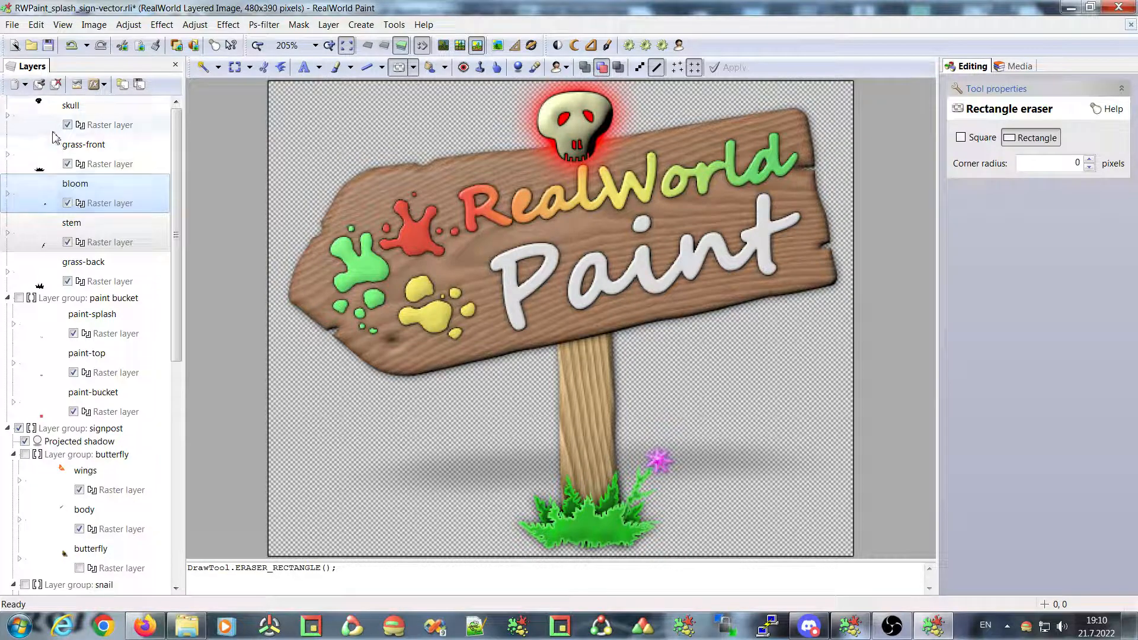
{"action": "left_click", "coordinate": [43, 246], "text": "ctrl"}
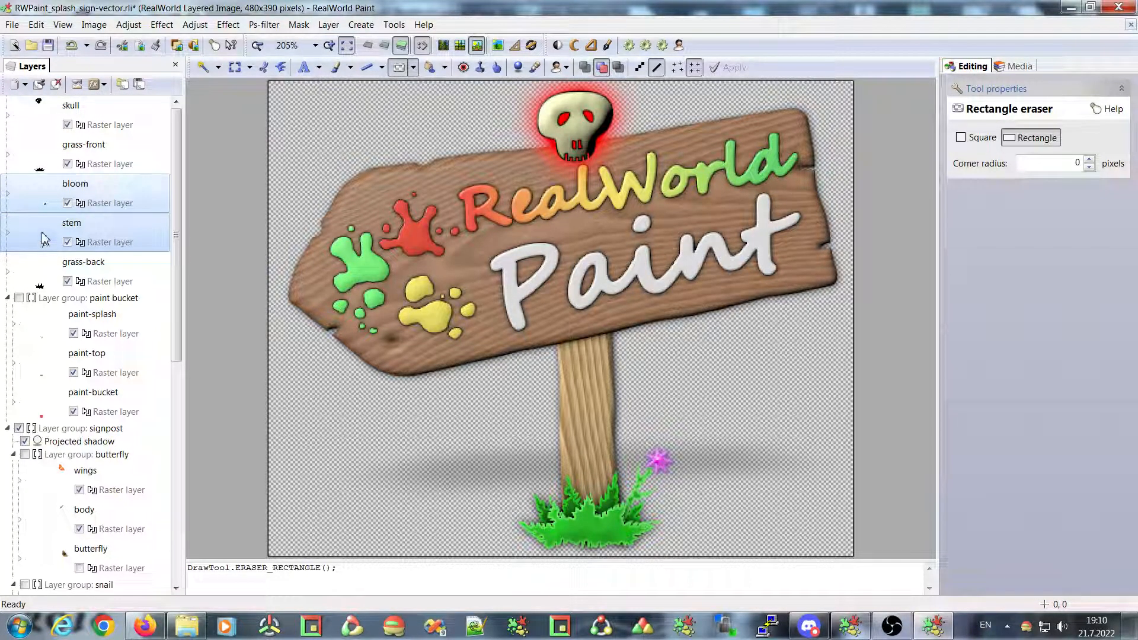
{"action": "left_click", "coordinate": [32, 197]}
{"action": "right_click", "coordinate": [29, 192]}
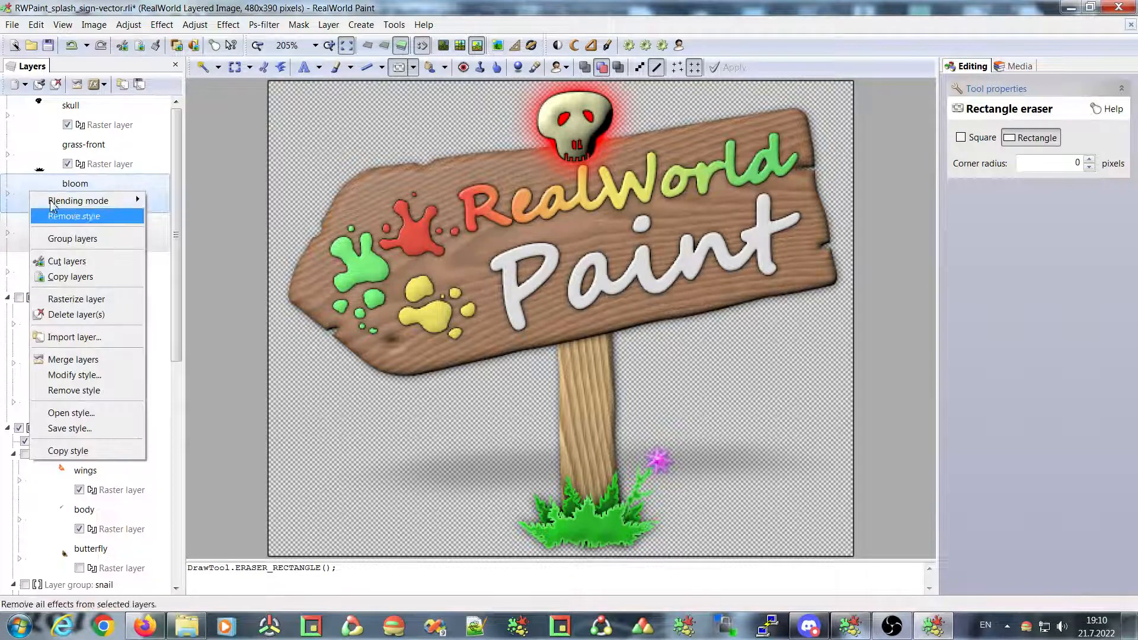
{"action": "left_click", "coordinate": [80, 240]}
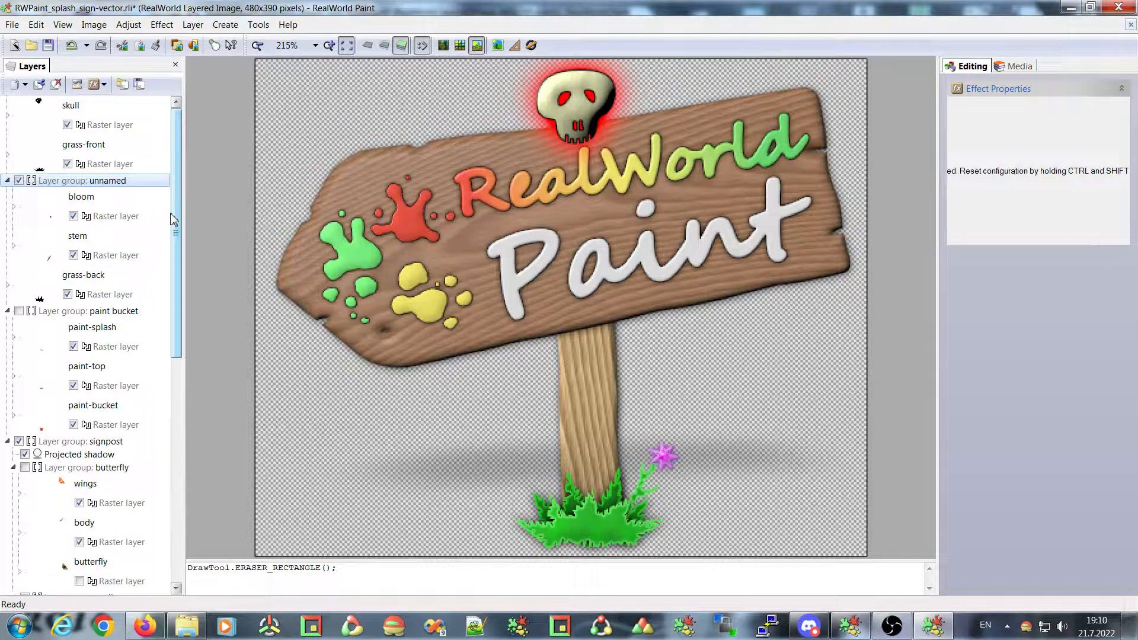
Step: Look through the layer list down to the post layer and select the signpost layer group
{"action": "scroll", "coordinate": [177, 193], "scroll_direction": "down", "scroll_amount": 5}
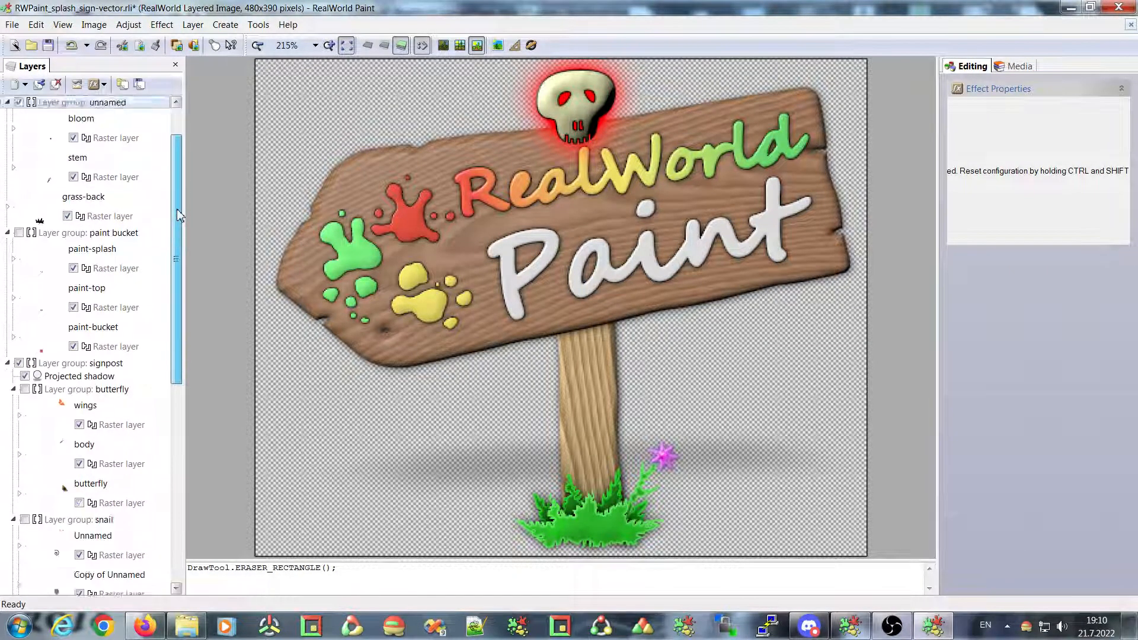
{"action": "scroll", "coordinate": [169, 180], "scroll_direction": "up", "scroll_amount": 5}
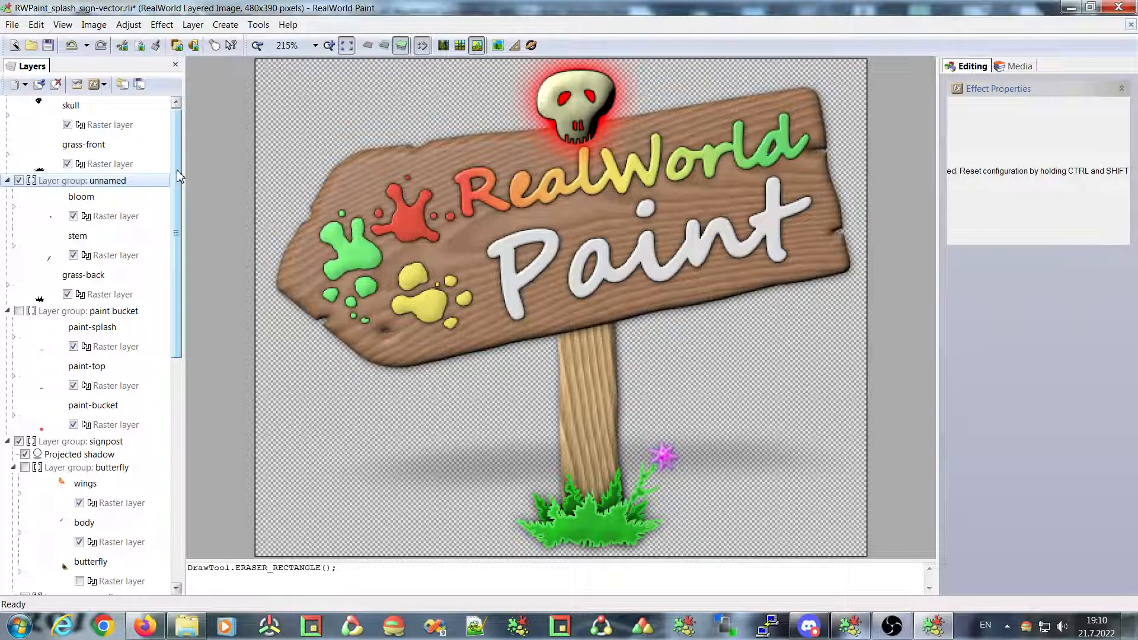
{"action": "left_click_drag", "start_coordinate": [179, 175], "coordinate": [179, 383]}
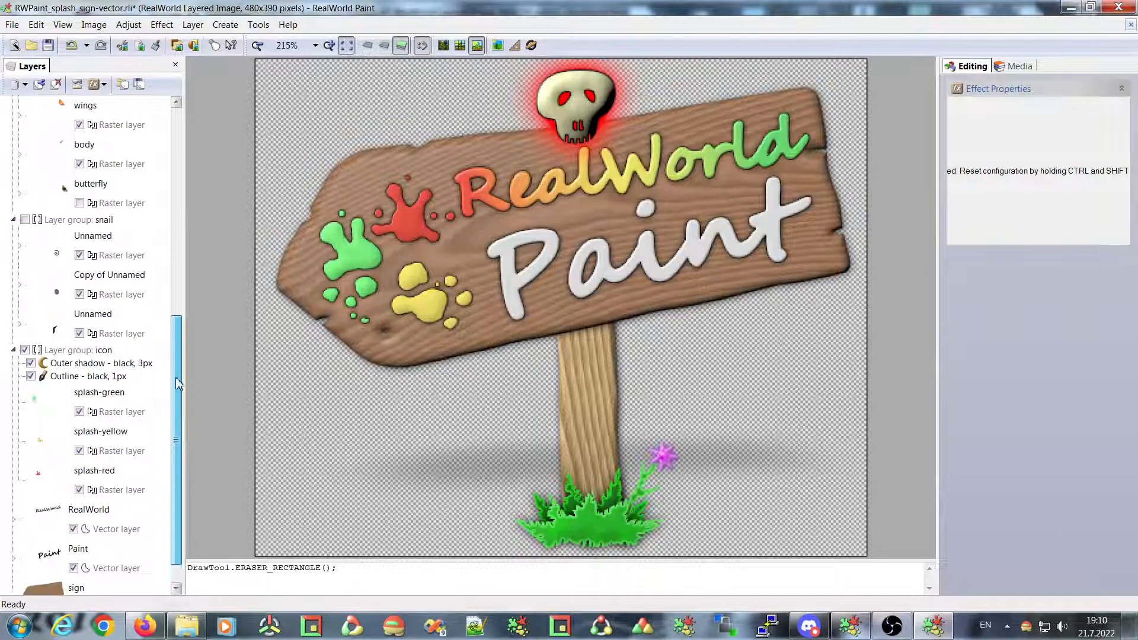
{"action": "scroll", "coordinate": [118, 356], "scroll_direction": "down", "scroll_amount": 3}
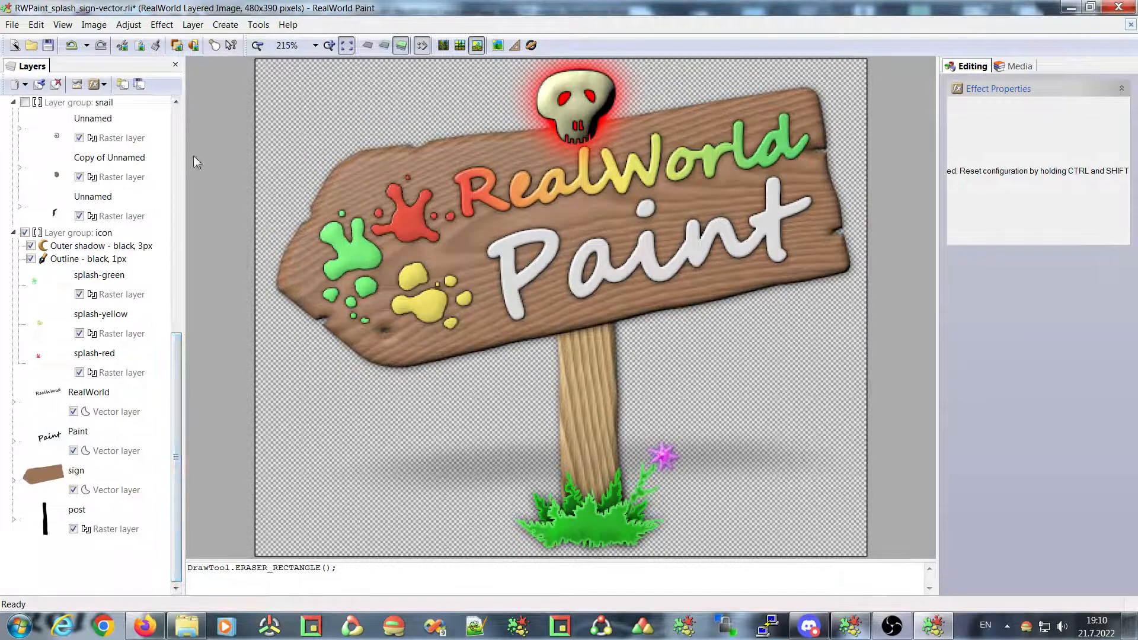
{"action": "scroll", "coordinate": [89, 207], "scroll_direction": "up", "scroll_amount": 3}
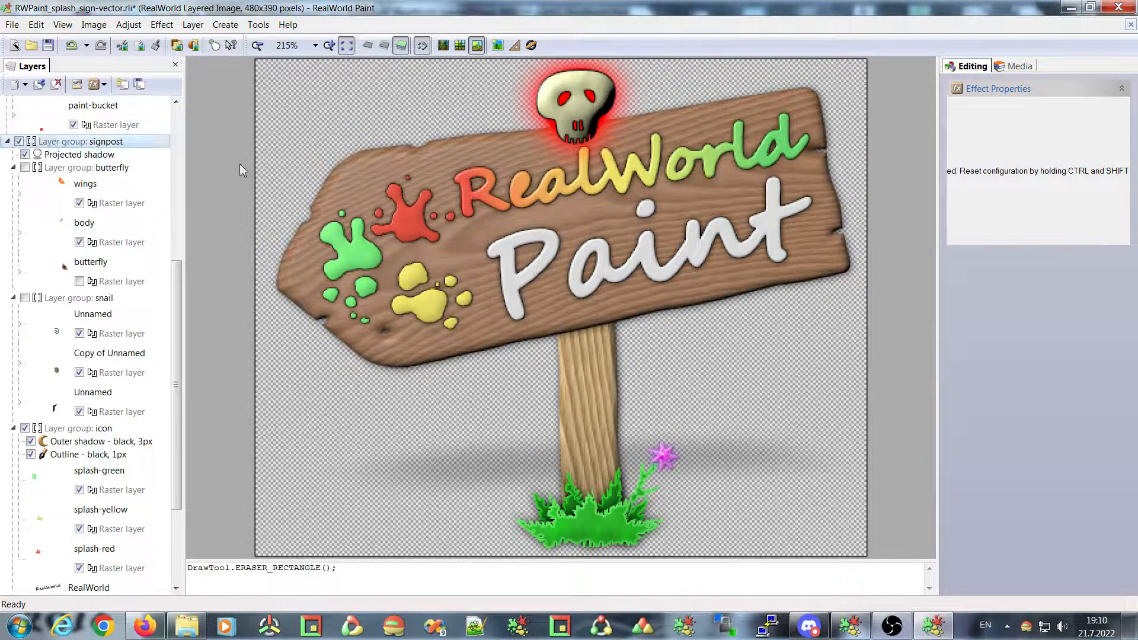
Step: Compare the image with the signpost layer group off and on, and with its projected shadow effect off and on
{"action": "left_click", "coordinate": [19, 142]}
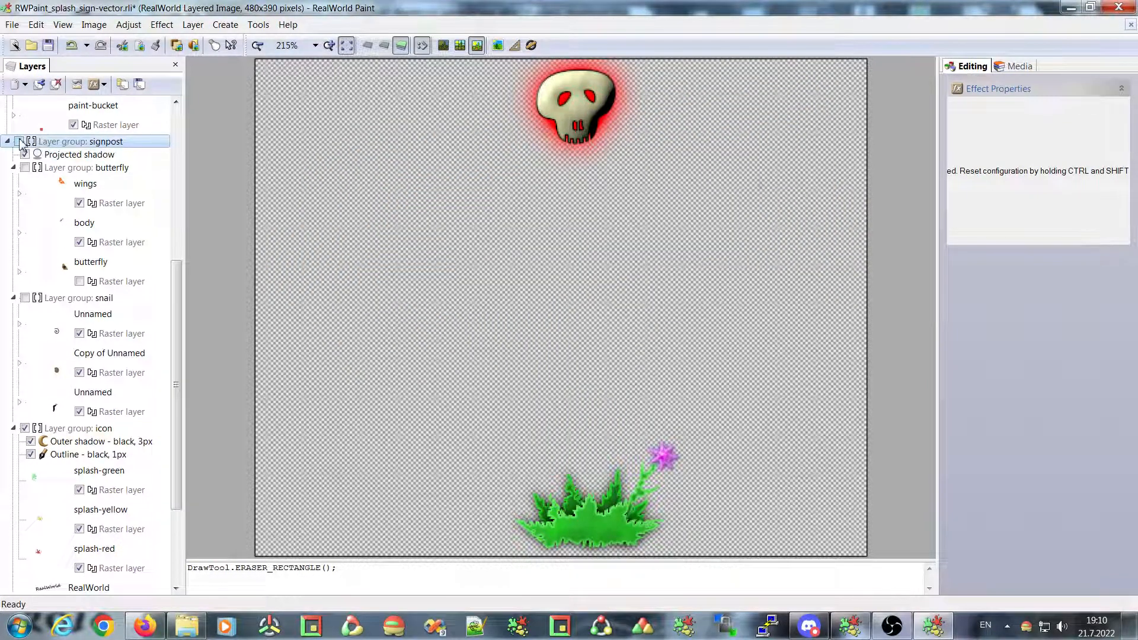
{"action": "left_click", "coordinate": [19, 142]}
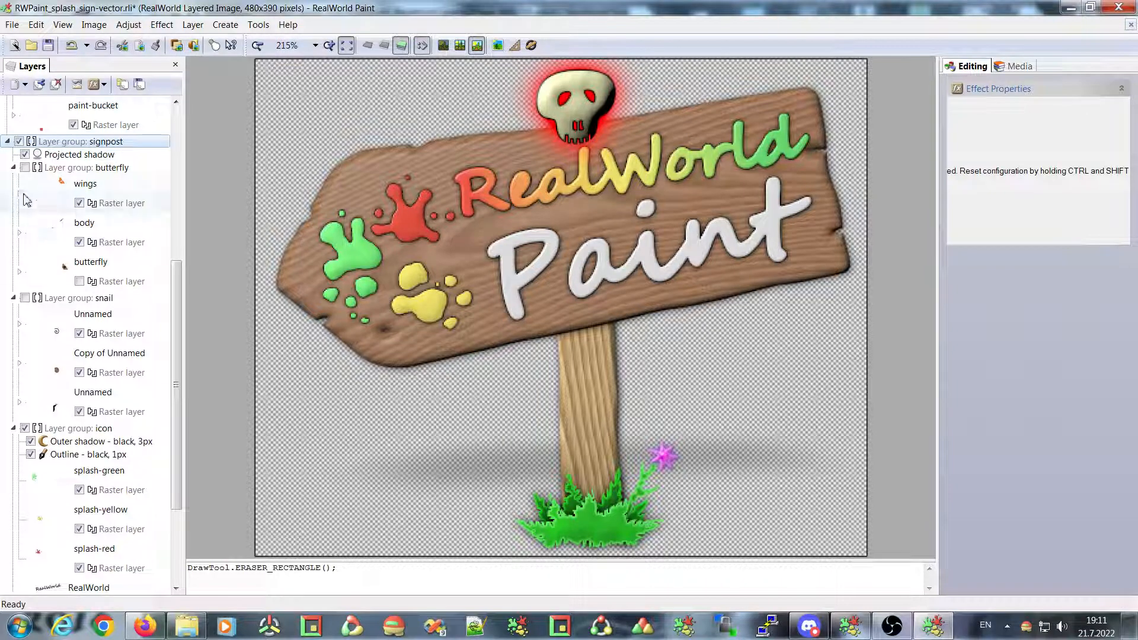
{"action": "left_click", "coordinate": [25, 155]}
{"action": "left_click", "coordinate": [25, 154]}
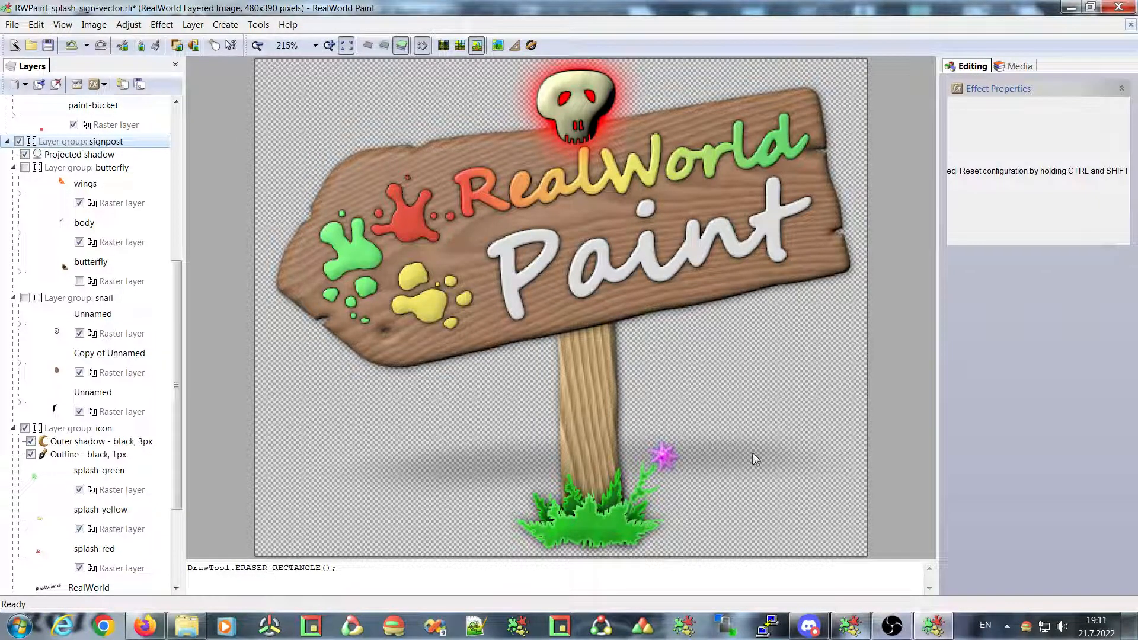
{"action": "left_click", "coordinate": [25, 155]}
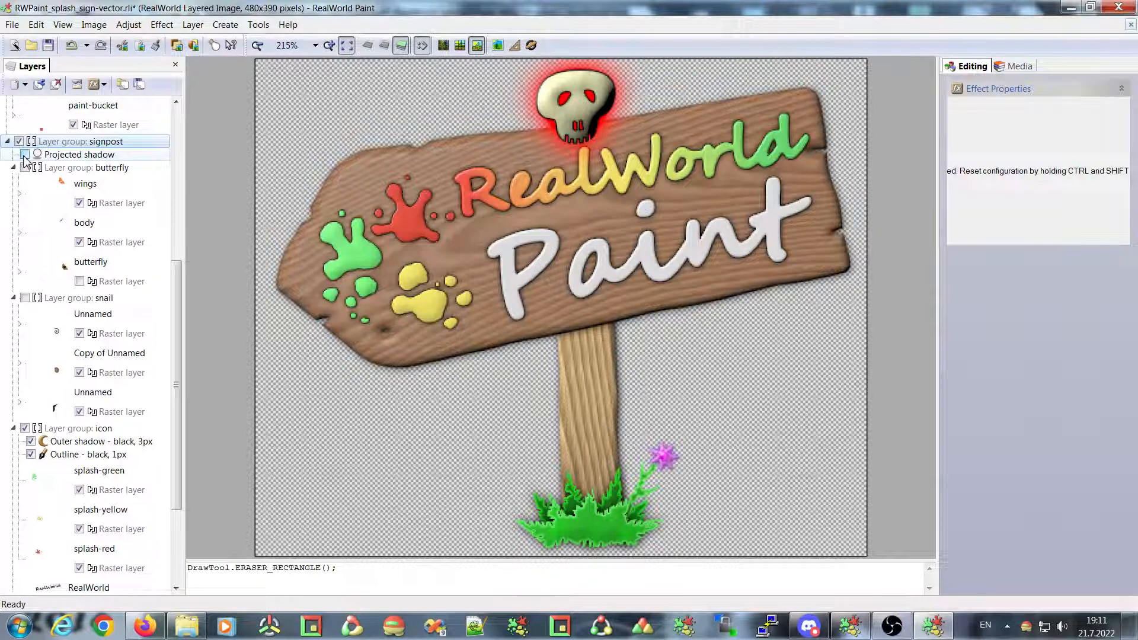
{"action": "left_click", "coordinate": [25, 155]}
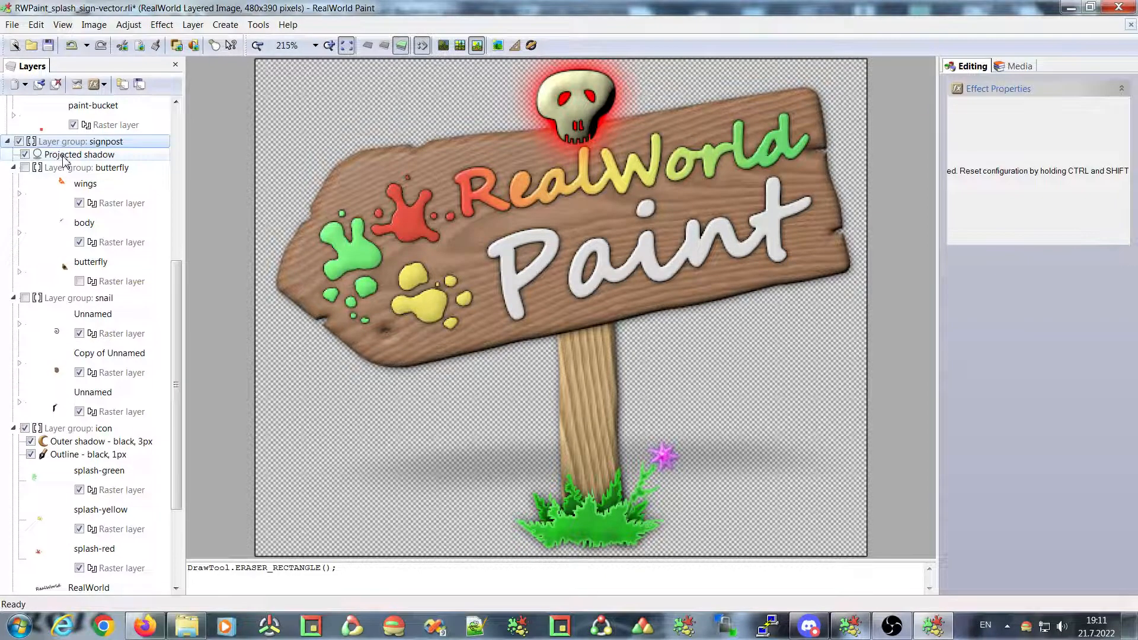
Step: Shift the far and near edges of the signpost group's projected shadow to the right and set its first density value to 100
{"action": "left_click", "coordinate": [63, 156]}
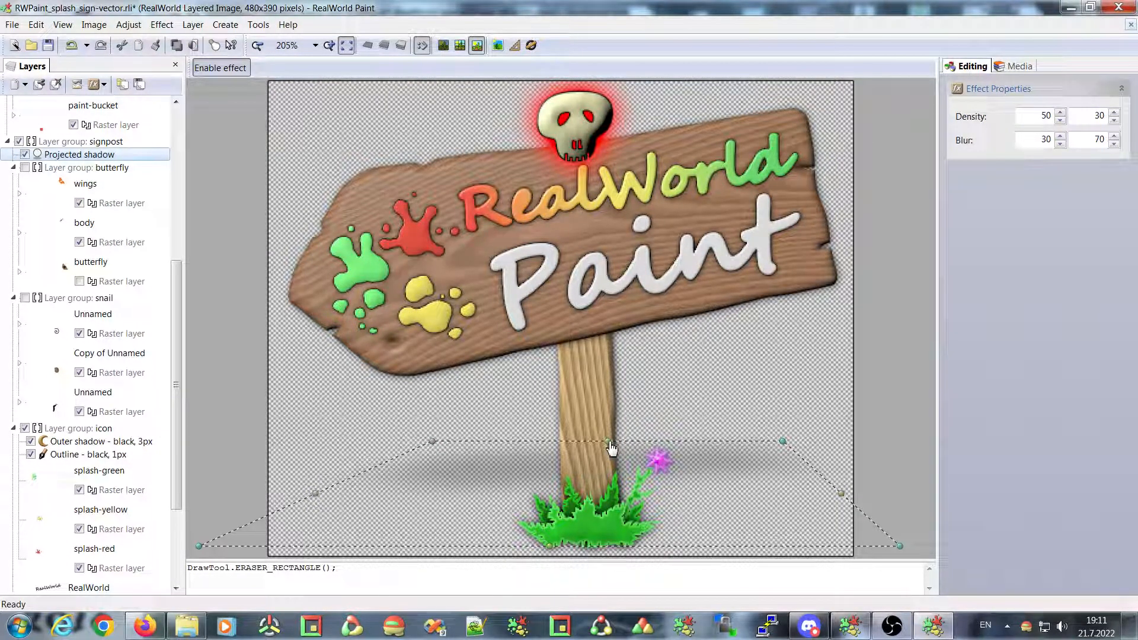
{"action": "left_click_drag", "start_coordinate": [612, 448], "coordinate": [661, 437]}
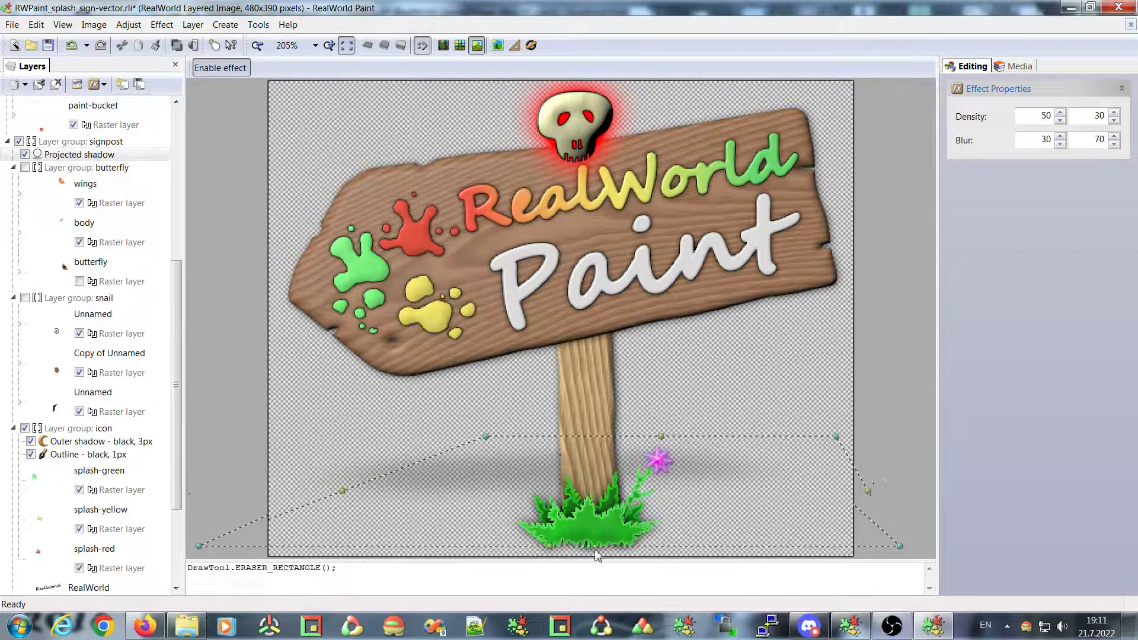
{"action": "left_click_drag", "start_coordinate": [551, 545], "coordinate": [587, 552]}
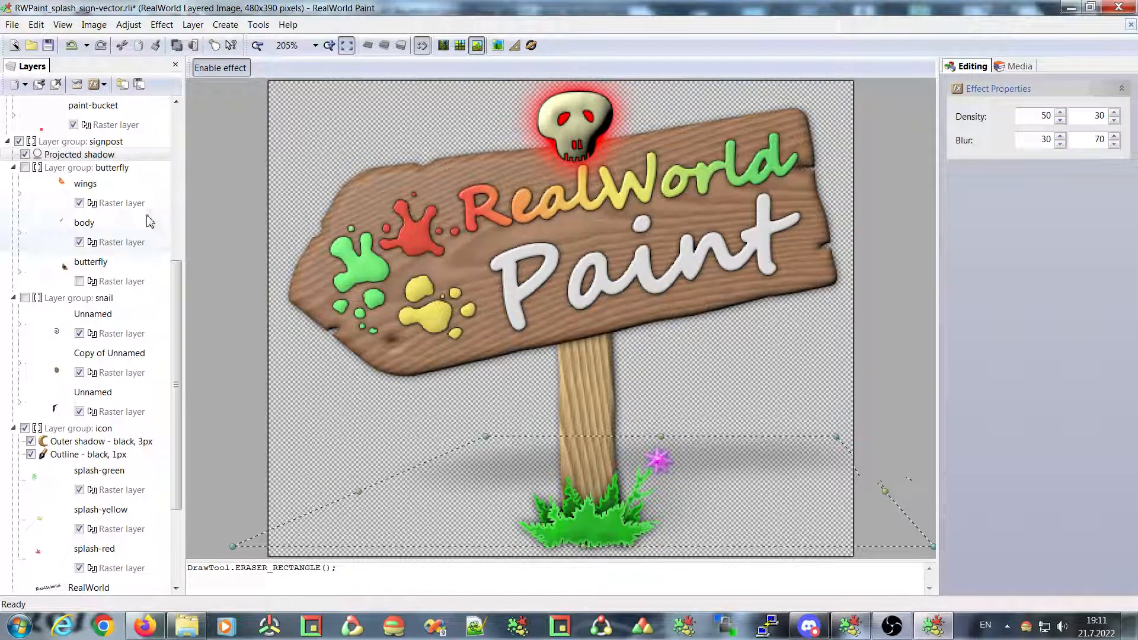
{"action": "left_click", "coordinate": [97, 156]}
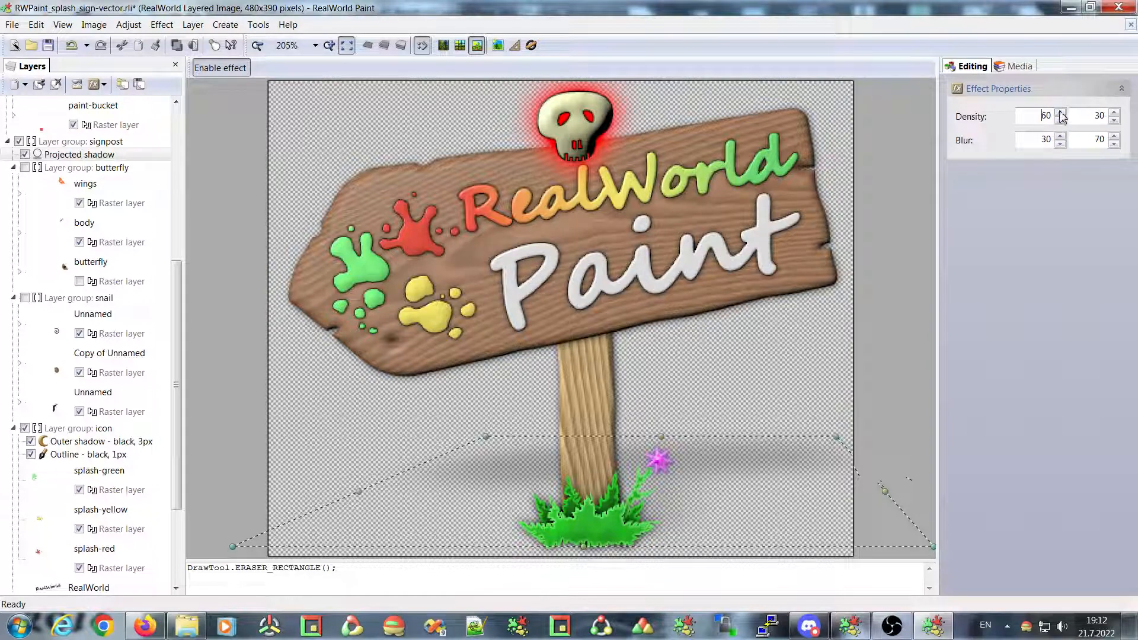
{"action": "left_click", "coordinate": [1059, 112]}
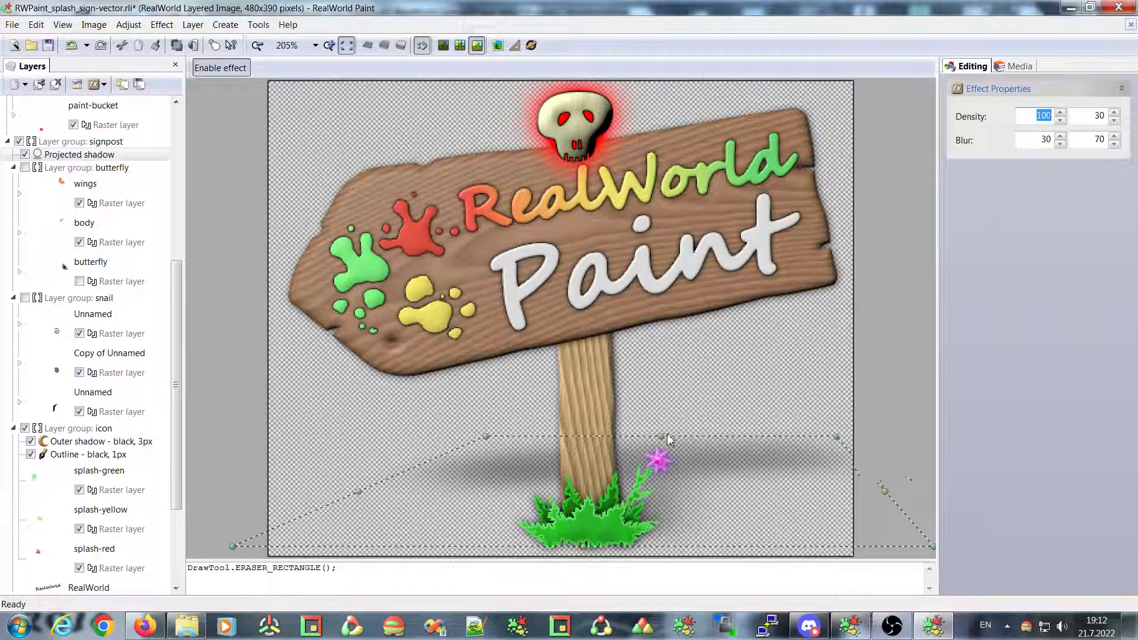
Step: Reshape the projected shadow by raising its far edge to the right and moving its near edge back to the left
{"action": "left_click_drag", "start_coordinate": [661, 436], "coordinate": [713, 397]}
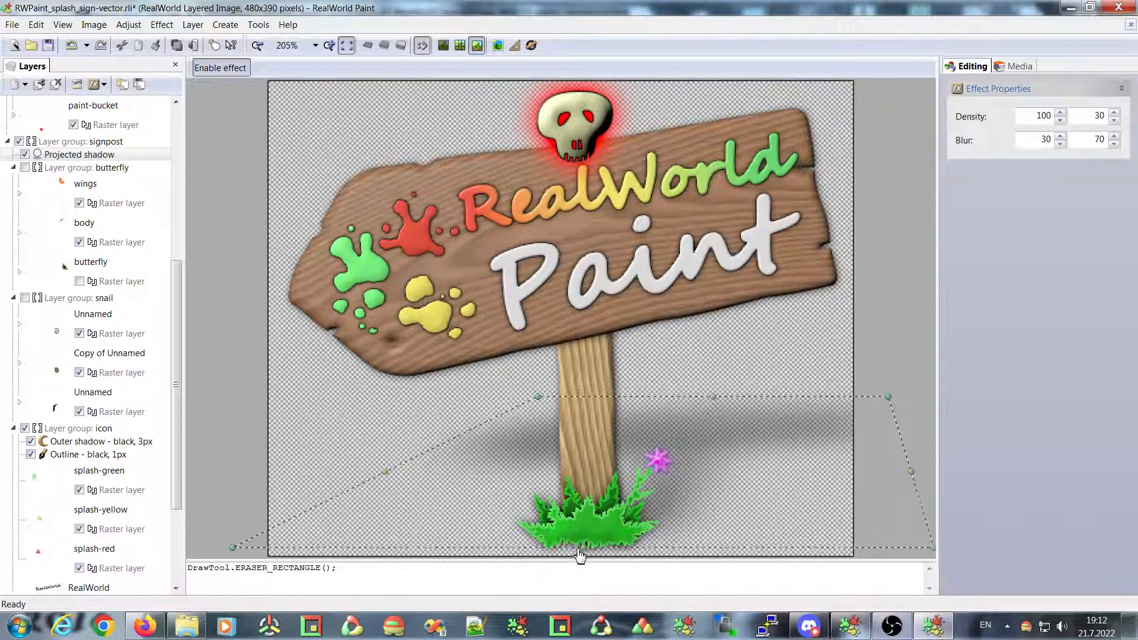
{"action": "left_click_drag", "start_coordinate": [580, 555], "coordinate": [536, 552]}
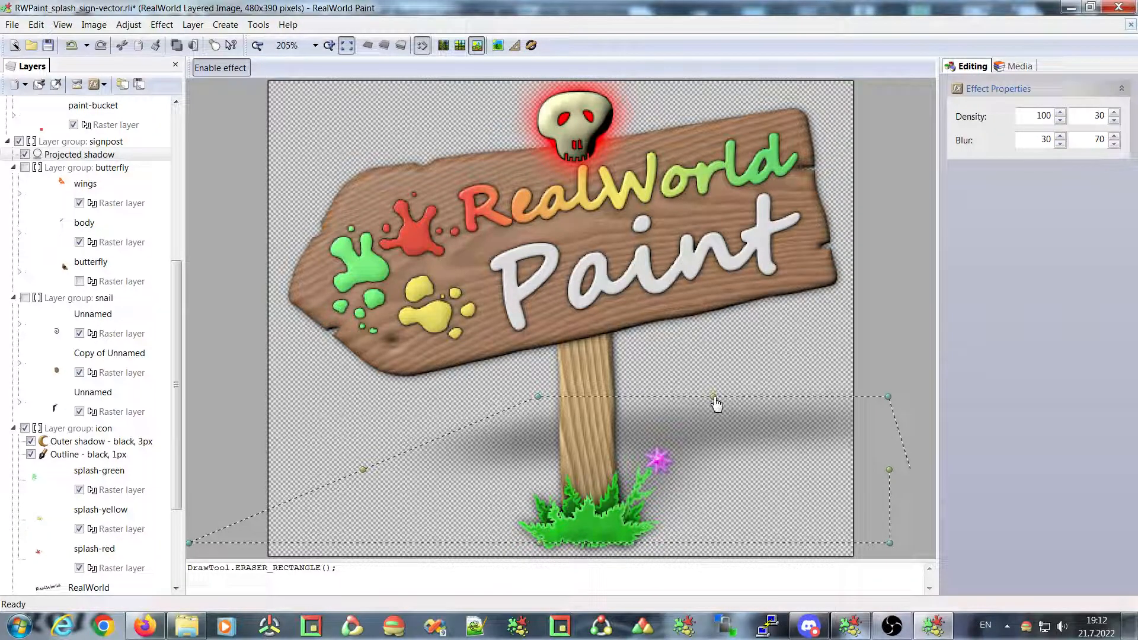
{"action": "mouse_move", "coordinate": [716, 403]}
{"action": "left_mouse_down"}
{"action": "mouse_move", "coordinate": [723, 419]}
{"action": "mouse_move", "coordinate": [703, 407]}
{"action": "mouse_move", "coordinate": [723, 411]}
{"action": "mouse_move", "coordinate": [717, 424]}
{"action": "mouse_move", "coordinate": [726, 418]}
{"action": "left_mouse_up"}
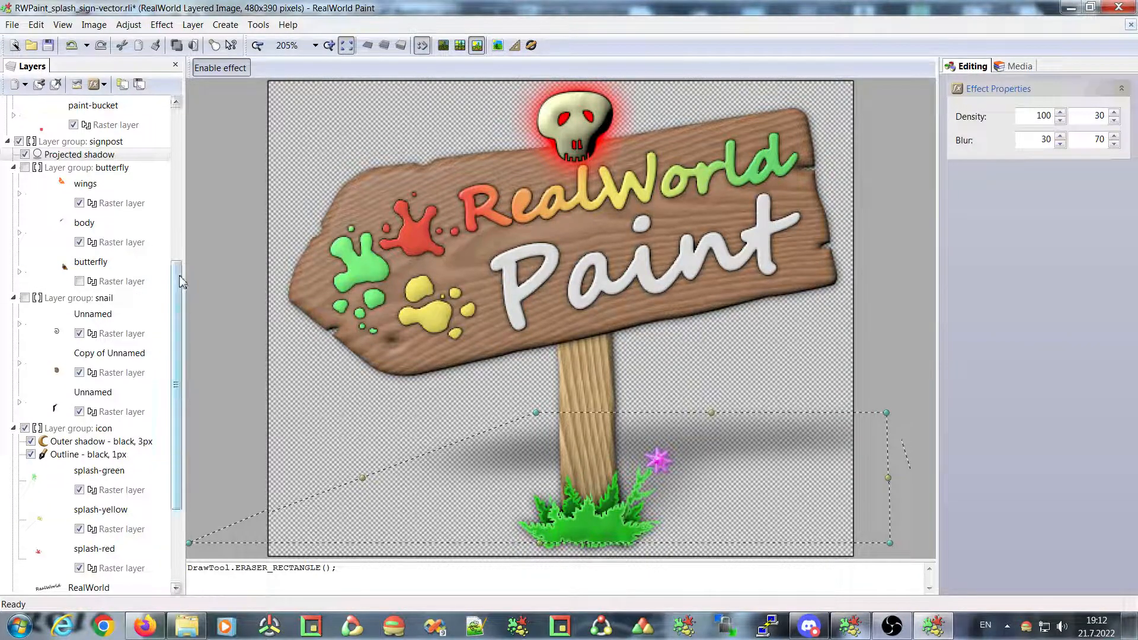
Step: Switch to the RWPaint_splash_sign-8-extras.rli window, examine the shadow raster layer and its available commands, and return to the vector sign image
{"action": "left_click_drag", "start_coordinate": [174, 281], "coordinate": [179, 161]}
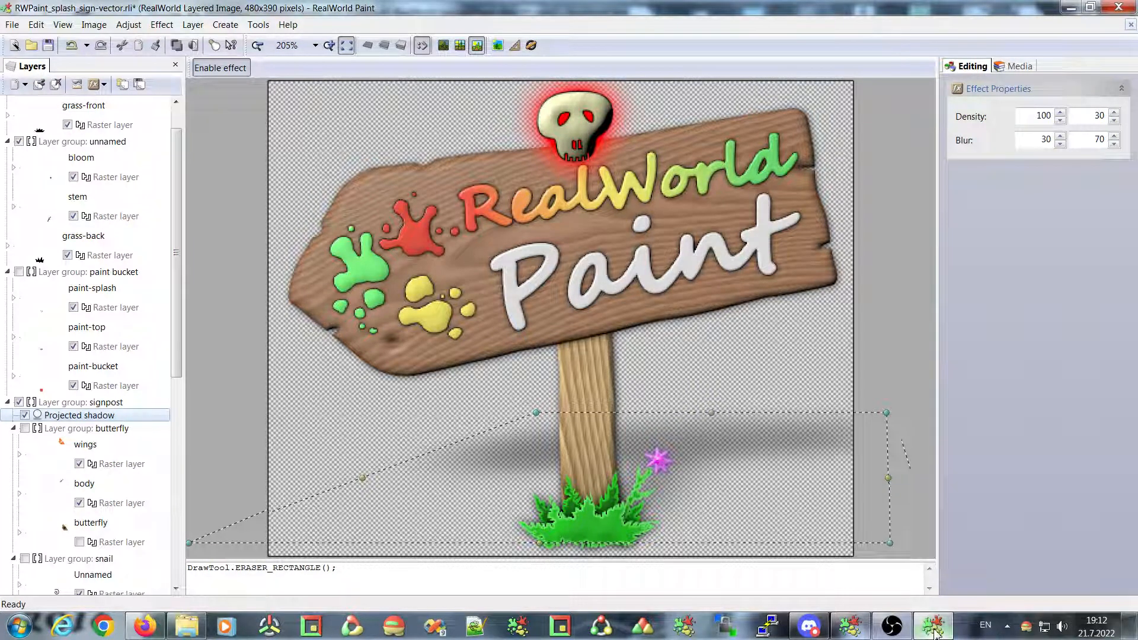
{"action": "left_click", "coordinate": [859, 631]}
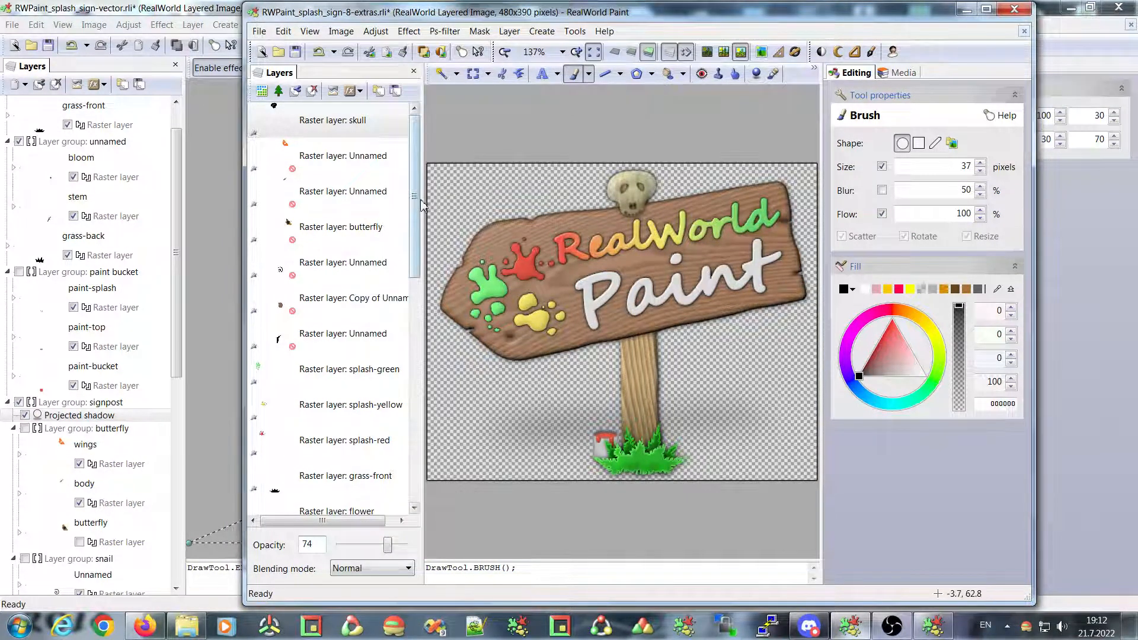
{"action": "scroll", "coordinate": [415, 211], "scroll_direction": "down", "scroll_amount": 1}
{"action": "left_click_drag", "start_coordinate": [414, 212], "coordinate": [415, 391]}
{"action": "left_click", "coordinate": [332, 483]}
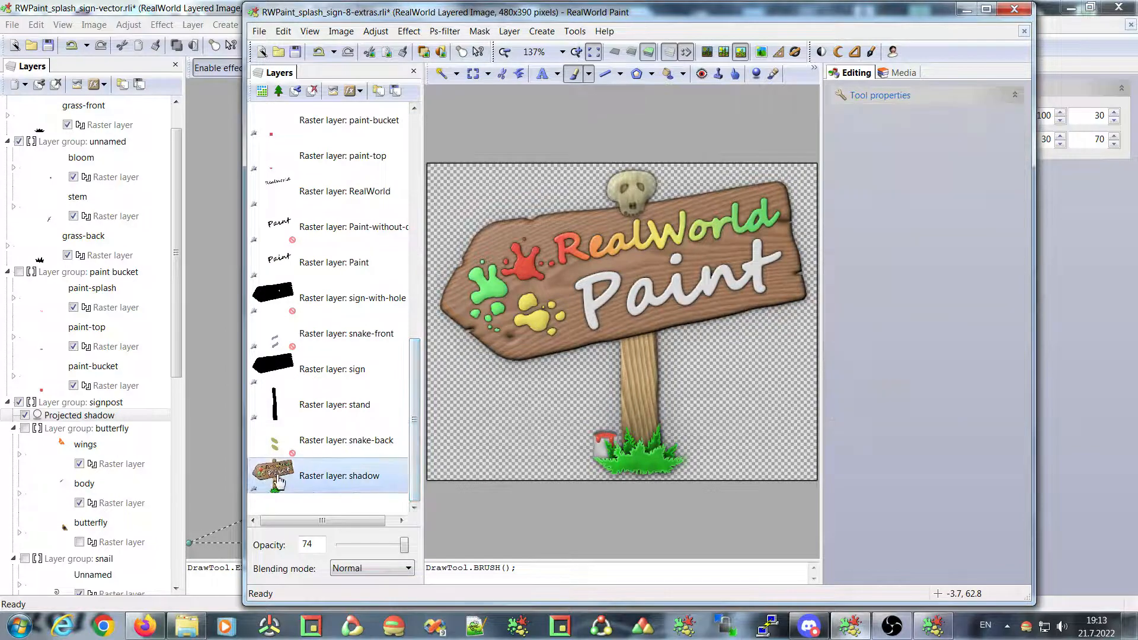
{"action": "right_click", "coordinate": [277, 475]}
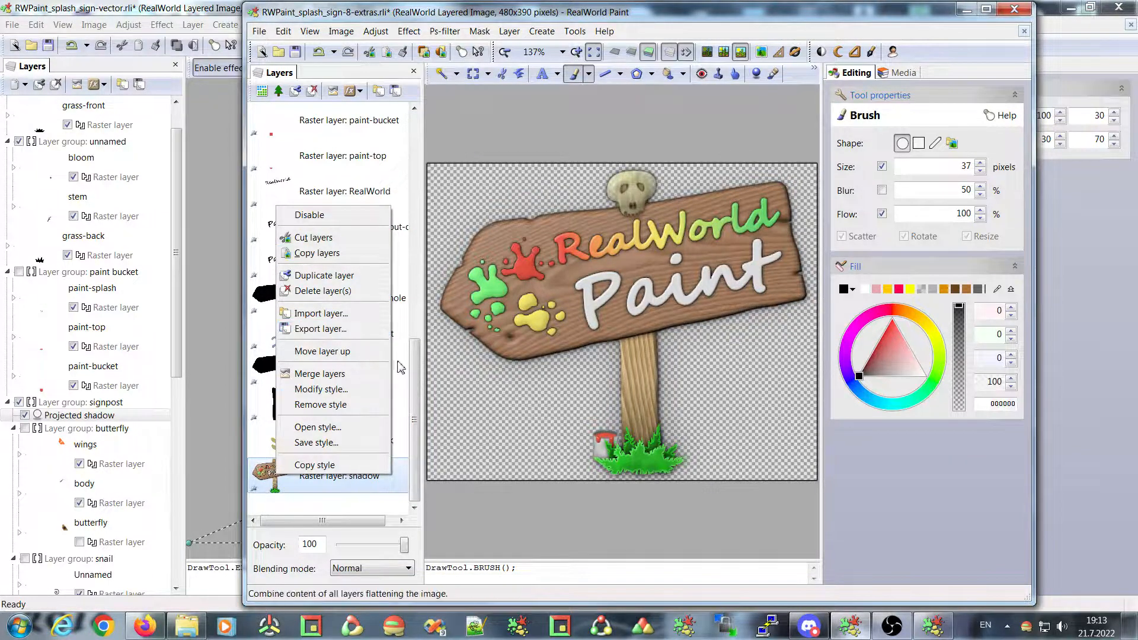
{"action": "left_click", "coordinate": [418, 370]}
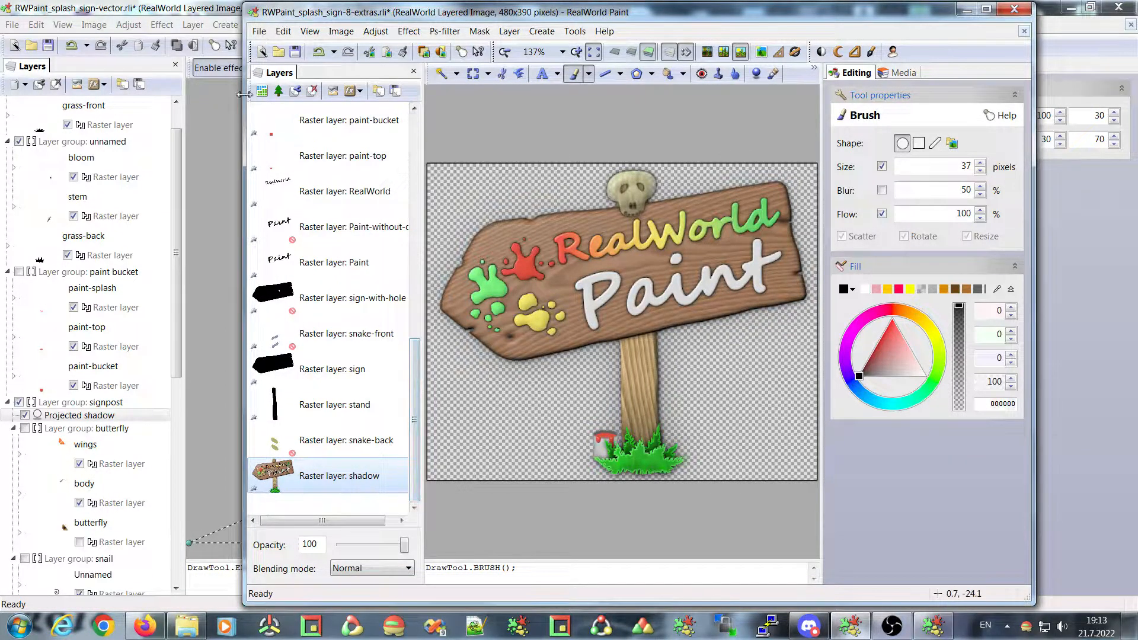
{"action": "left_click", "coordinate": [204, 11]}
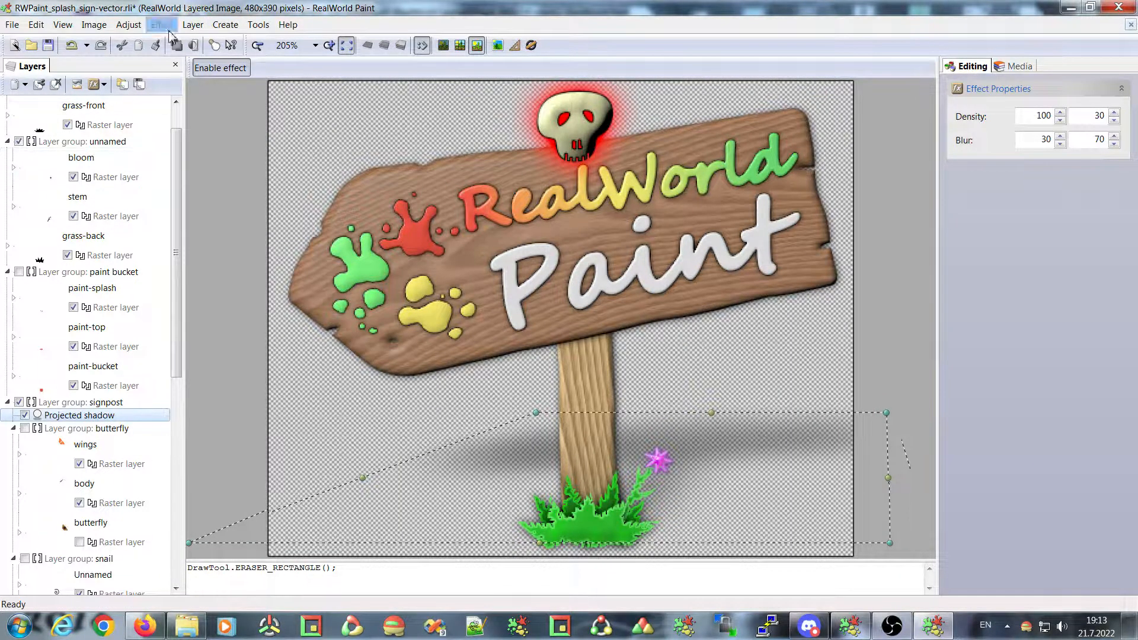
Step: Apply the Light rays effect to the icon layer group inside the signpost group
{"action": "left_click_drag", "start_coordinate": [179, 244], "coordinate": [178, 218]}
{"action": "scroll", "coordinate": [181, 224], "scroll_direction": "down", "scroll_amount": 8}
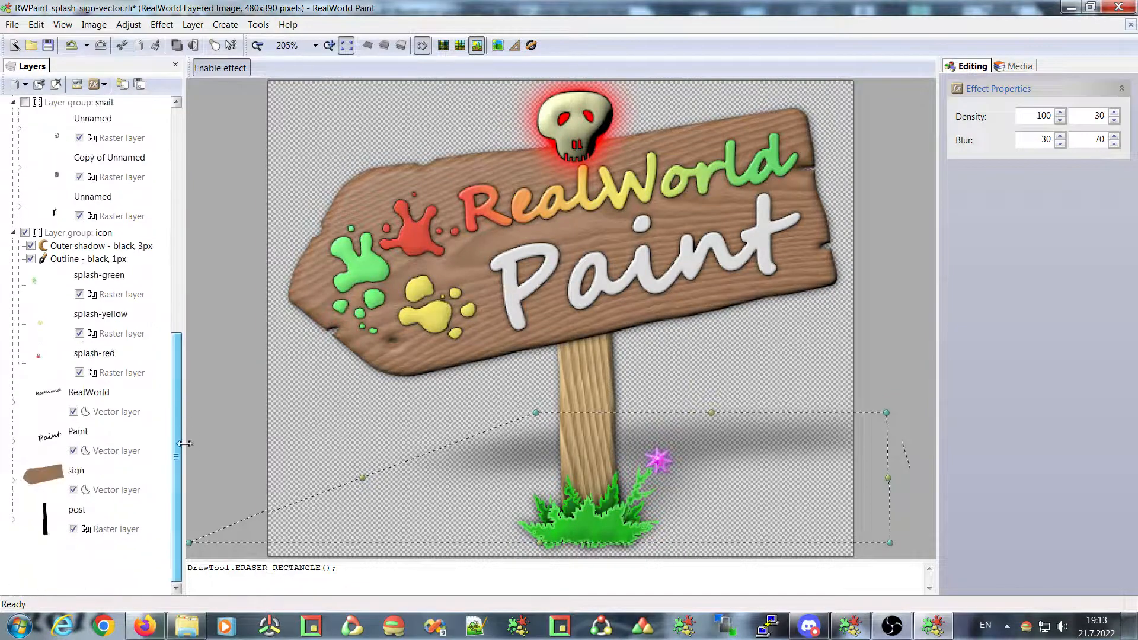
{"action": "left_click", "coordinate": [77, 233]}
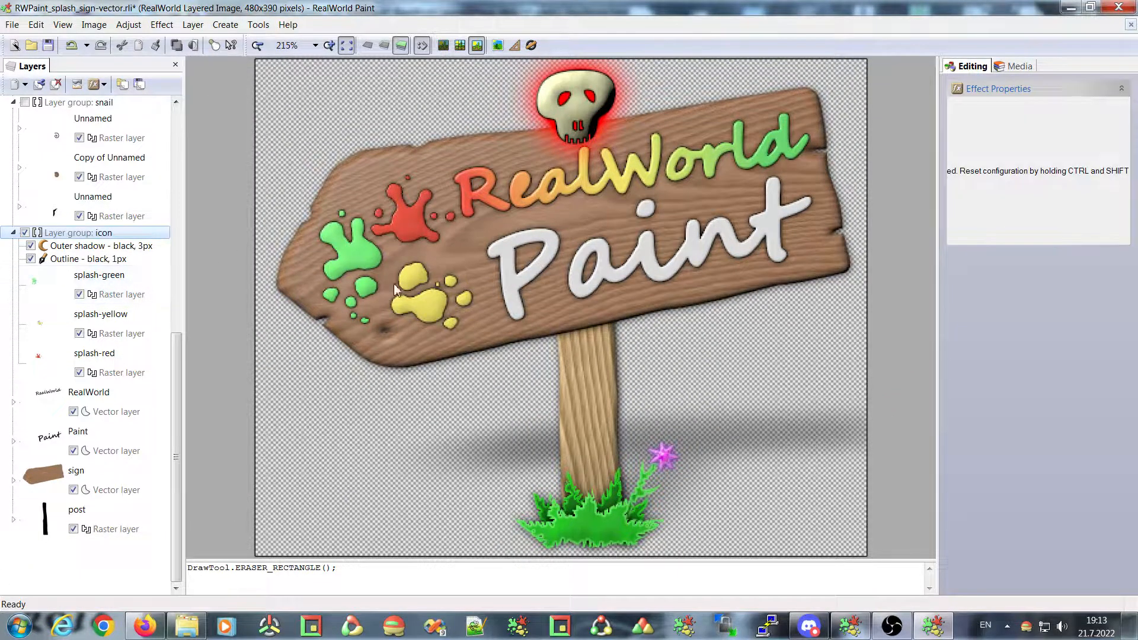
{"action": "left_click", "coordinate": [161, 25]}
{"action": "left_click", "coordinate": [180, 172]}
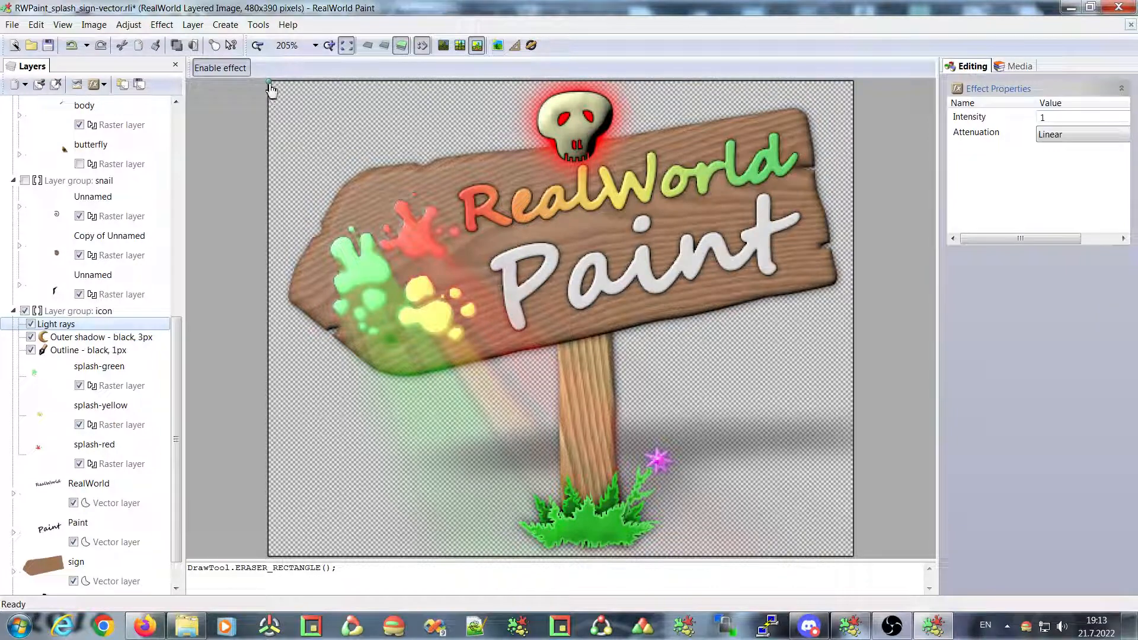
Step: Move the light rays' source between the three paint splashes and set the attenuation to Quadratic
{"action": "left_click_drag", "start_coordinate": [273, 98], "coordinate": [407, 270]}
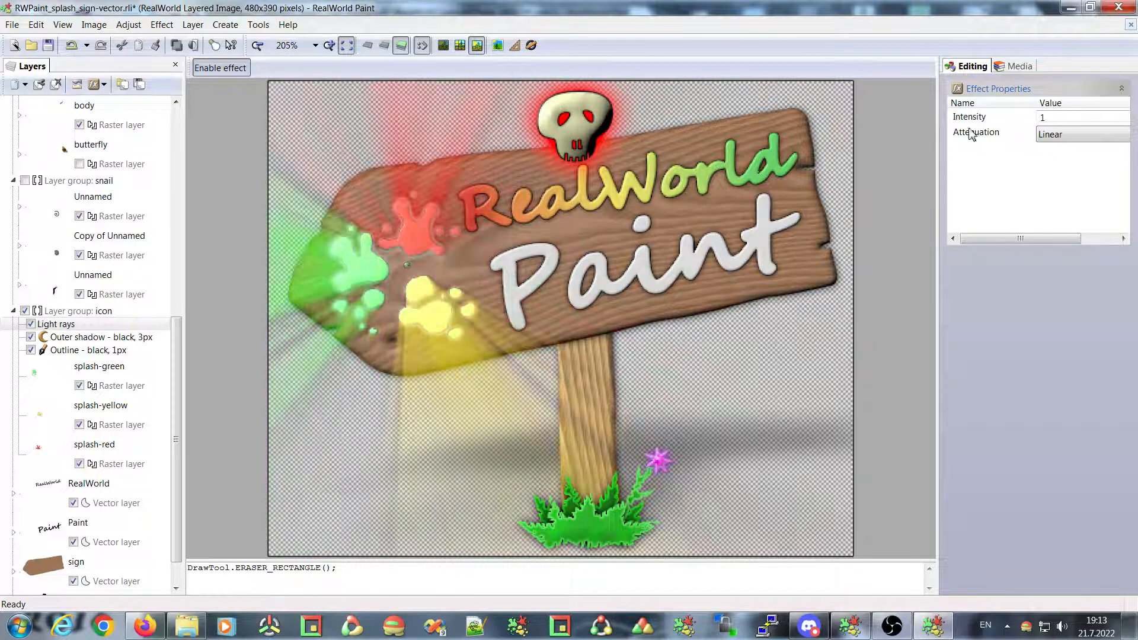
{"action": "left_click", "coordinate": [1058, 134]}
{"action": "left_click", "coordinate": [1057, 161]}
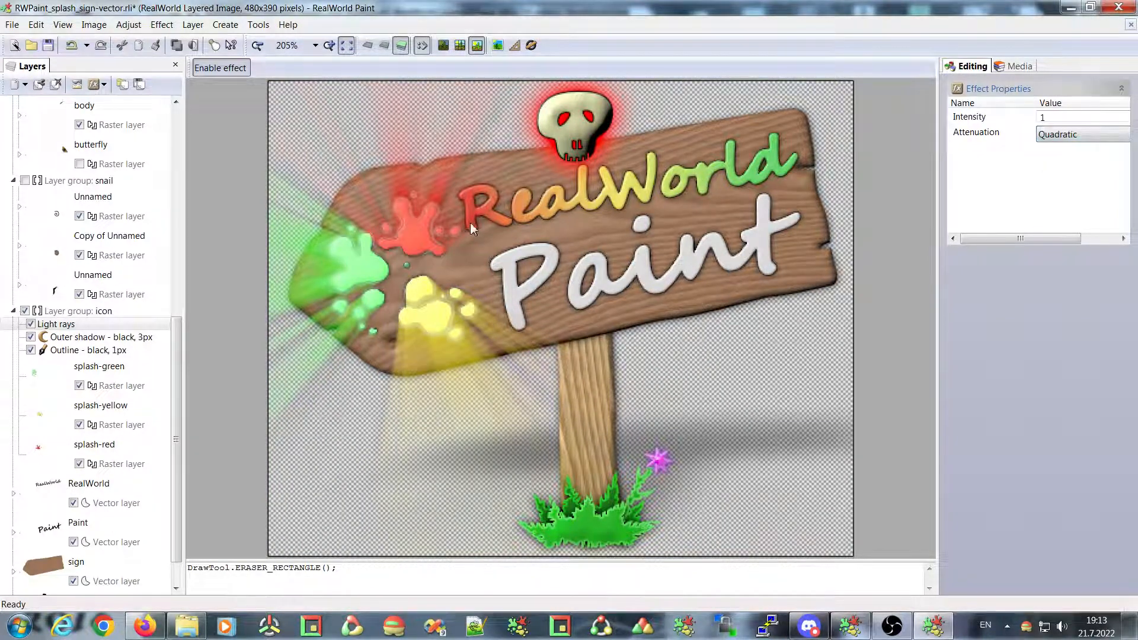
Step: Try the light source just right of the paint splashes and place it above the green splash, beside the red one
{"action": "left_click_drag", "start_coordinate": [410, 275], "coordinate": [475, 269]}
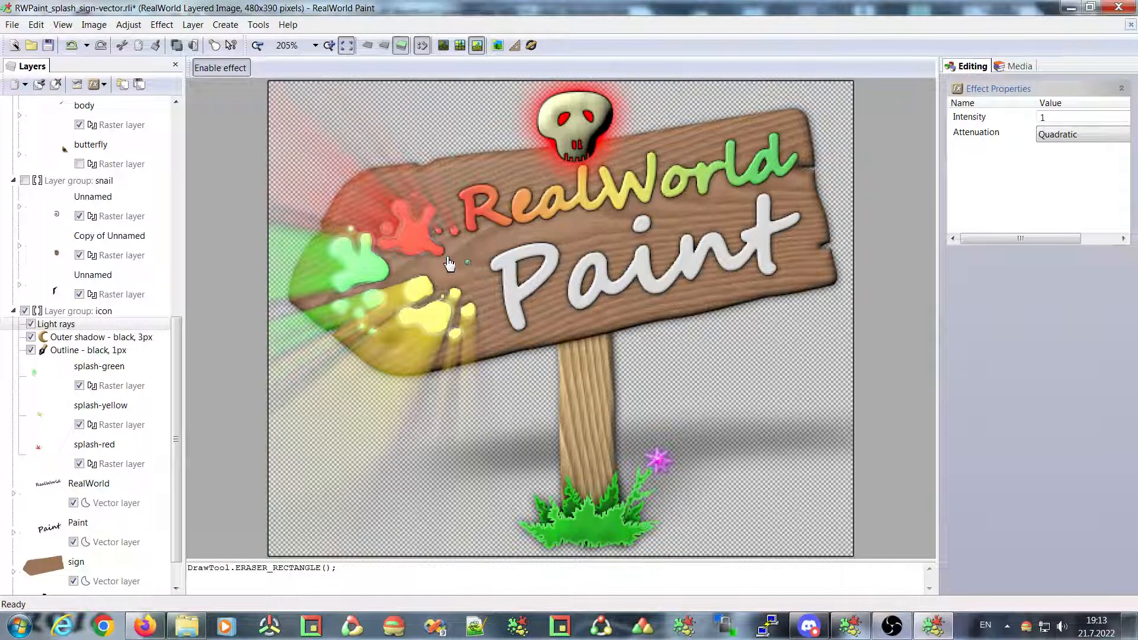
{"action": "left_click", "coordinate": [64, 325]}
{"action": "left_click_drag", "start_coordinate": [468, 262], "coordinate": [456, 264]}
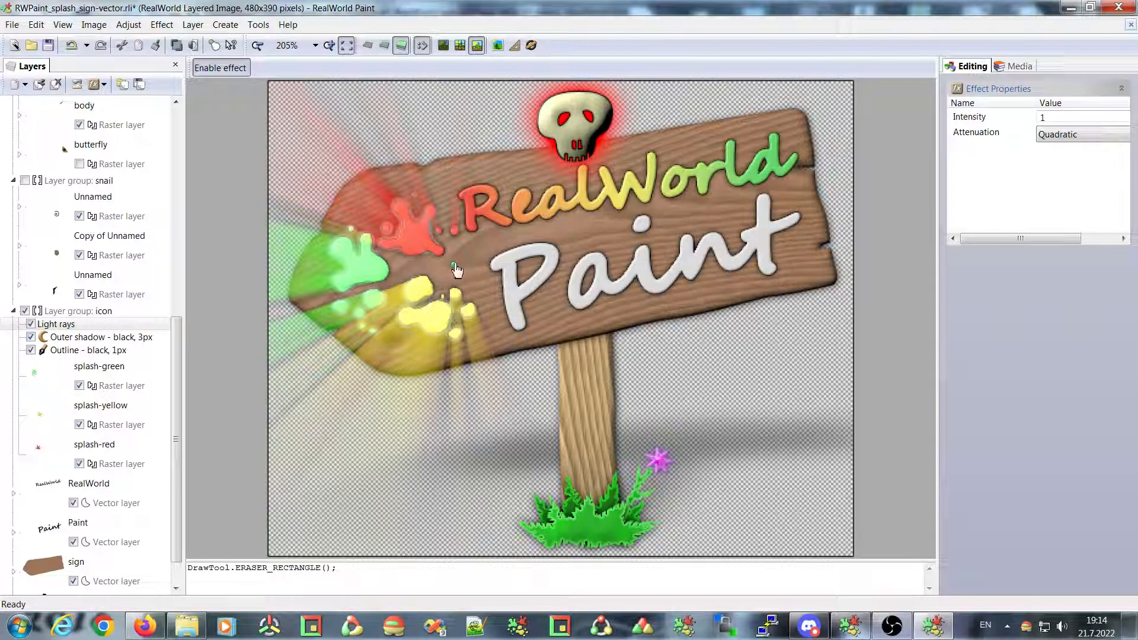
{"action": "left_click_drag", "start_coordinate": [458, 261], "coordinate": [376, 211]}
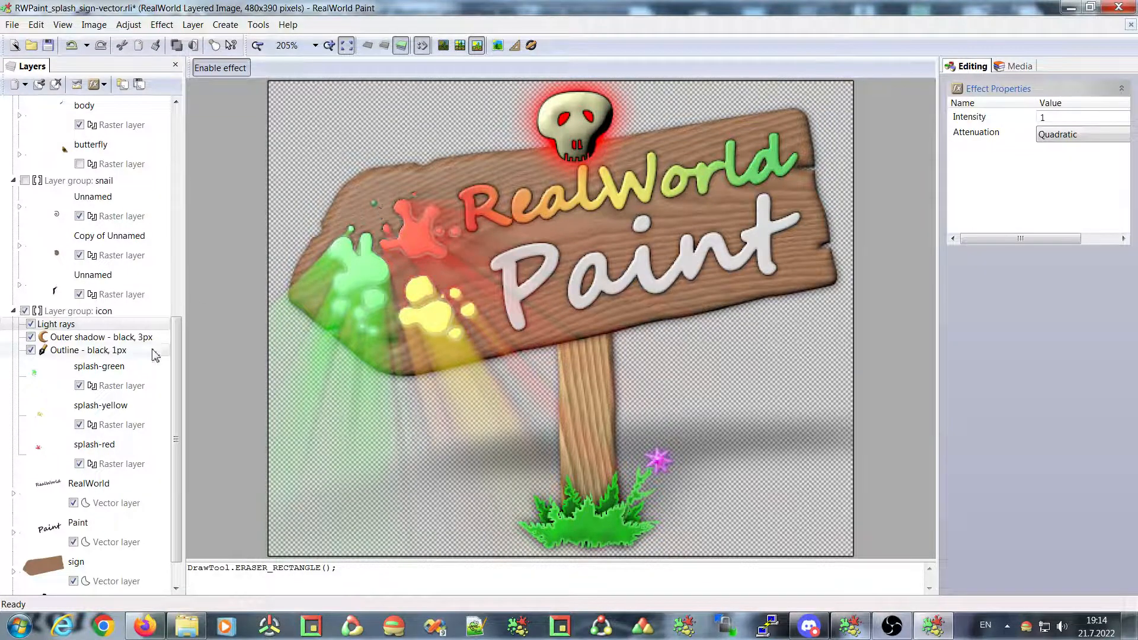
Step: Close RWPaint_splash_sign-vector.rli without saving its changes
{"action": "scroll", "coordinate": [178, 407], "scroll_direction": "down", "scroll_amount": 1}
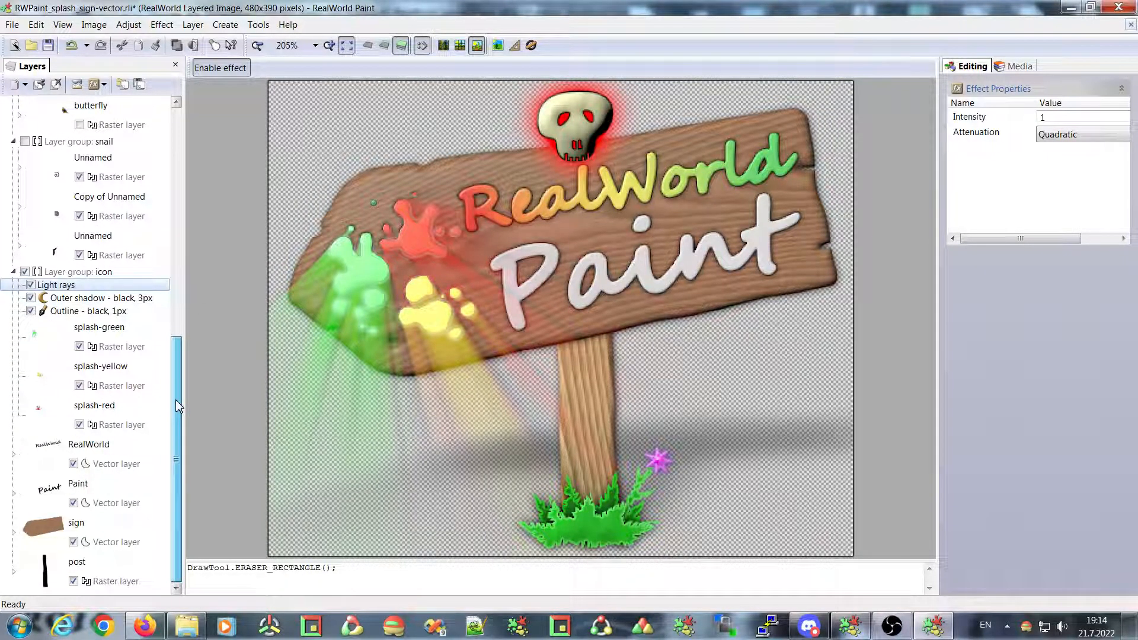
{"action": "left_click_drag", "start_coordinate": [178, 406], "coordinate": [153, 132]}
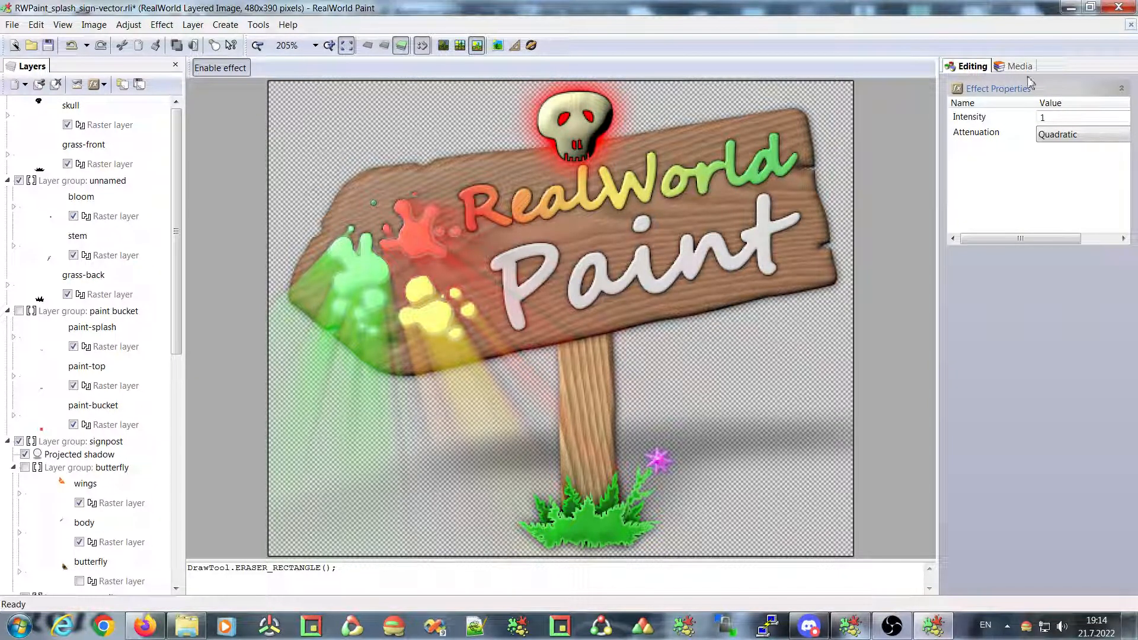
{"action": "left_click", "coordinate": [1130, 25]}
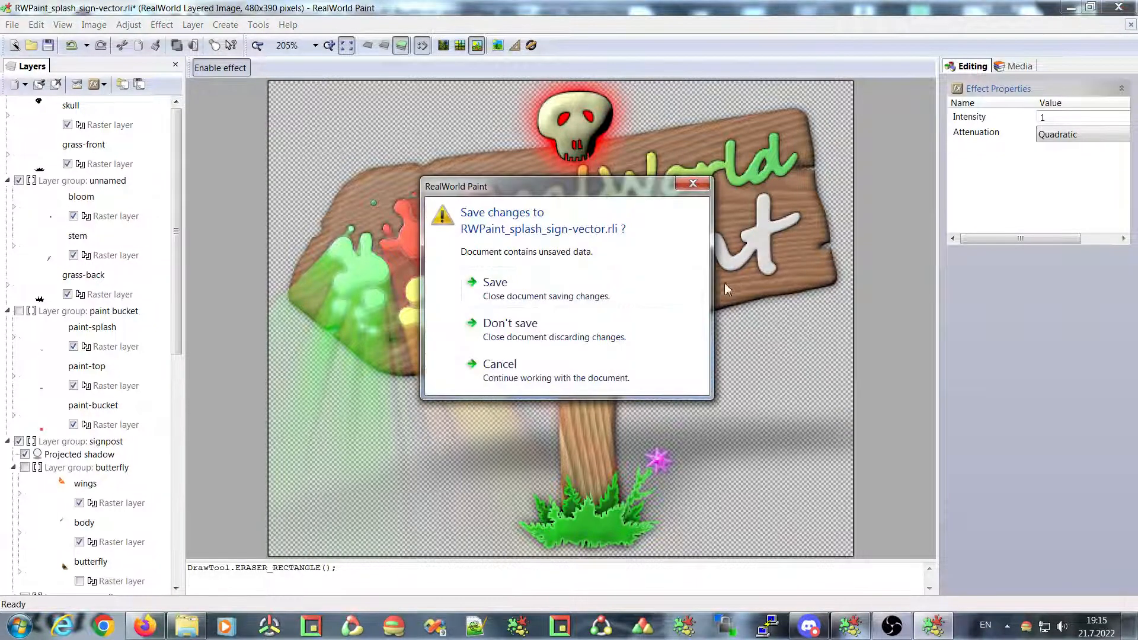
{"action": "left_click", "coordinate": [518, 323]}
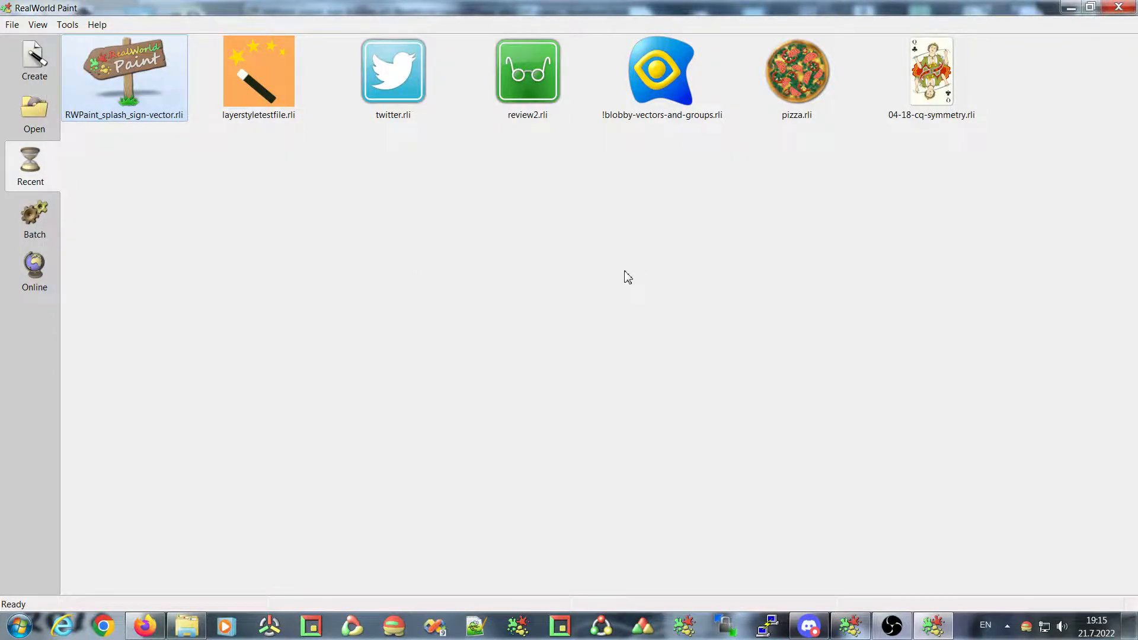
Step: Open 04-18-cq-symmetry.rli and compare the card with the Copy of torso layer's 180° rotation symmetry effect off and on
{"action": "double_click", "coordinate": [927, 60]}
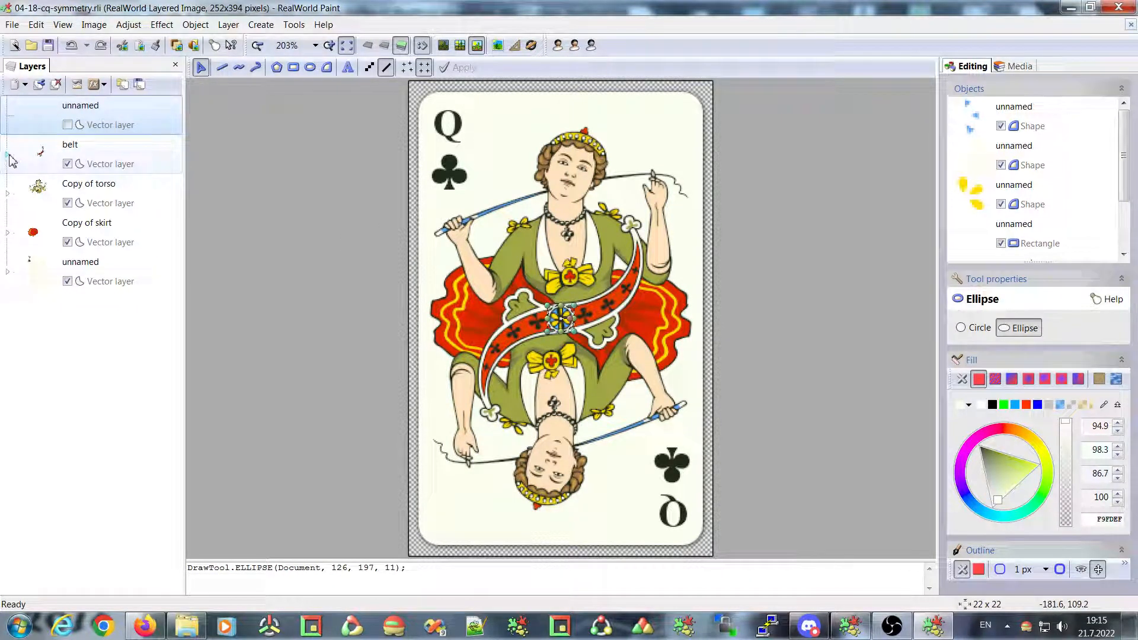
{"action": "left_click", "coordinate": [7, 193]}
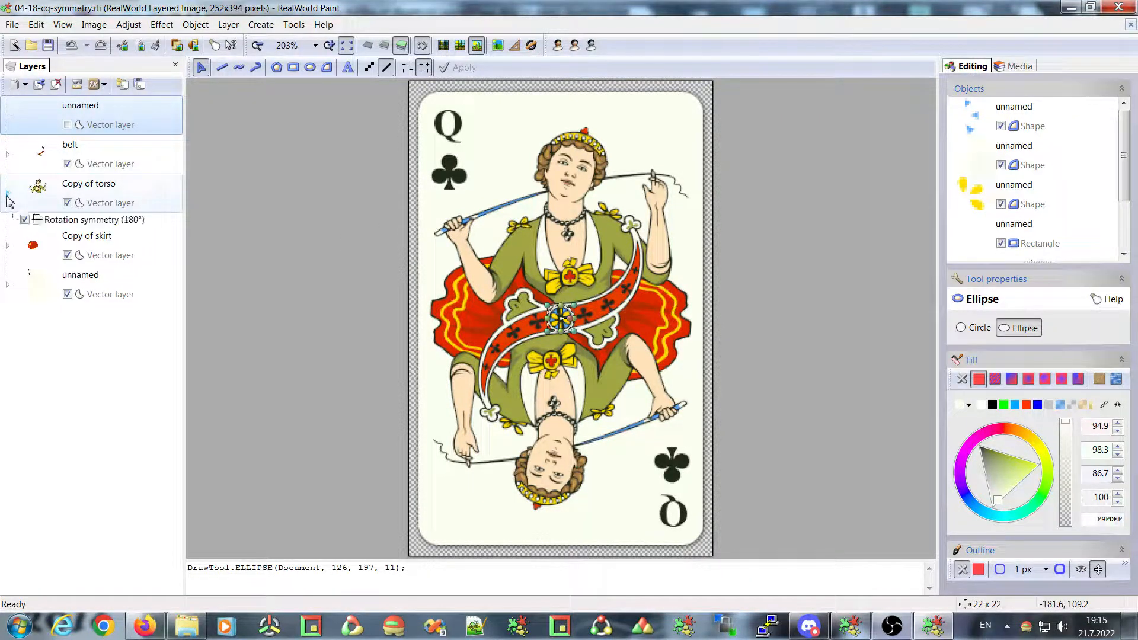
{"action": "left_click", "coordinate": [72, 222]}
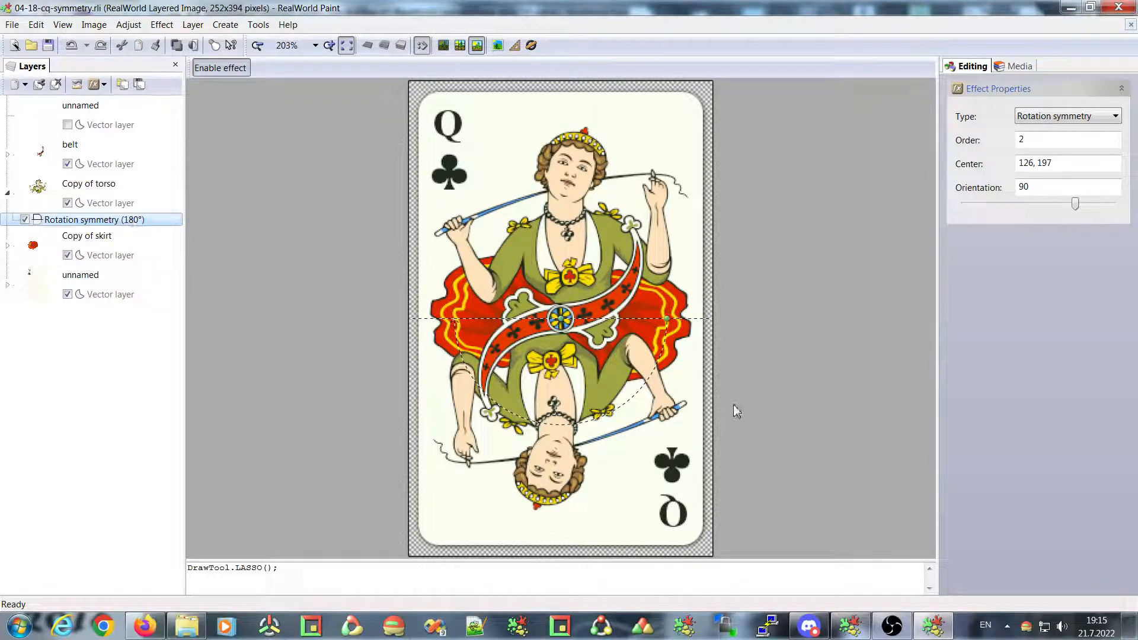
{"action": "left_click", "coordinate": [24, 220]}
{"action": "left_click", "coordinate": [25, 220]}
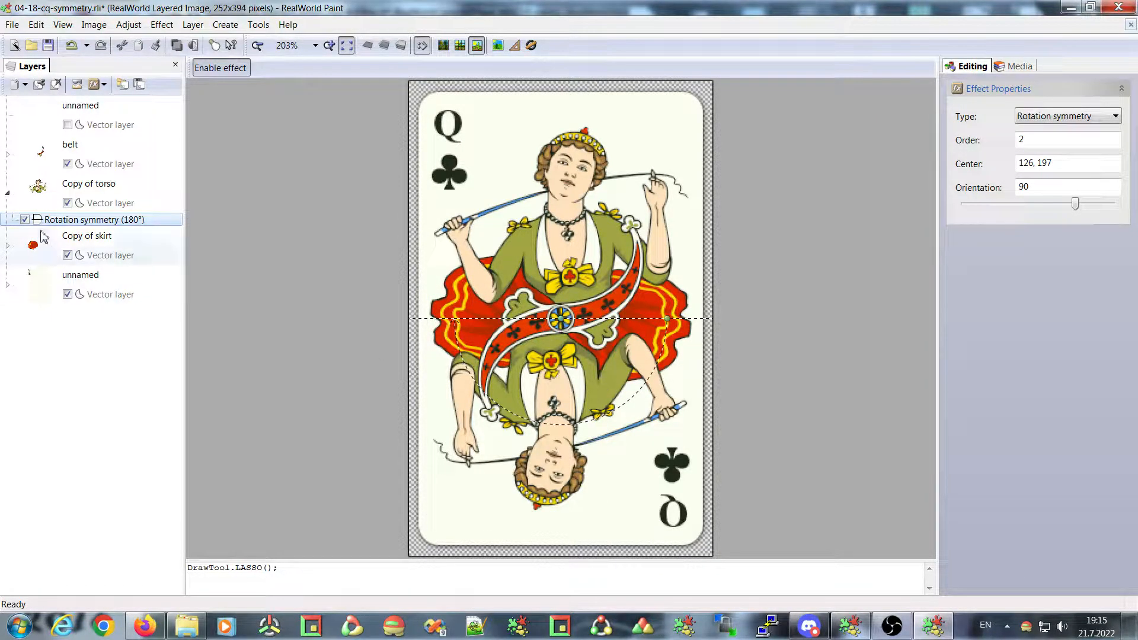
Step: Compare the card with the symmetry effect off and on, then with Line symmetry against Rotation symmetry
{"action": "left_click", "coordinate": [25, 220]}
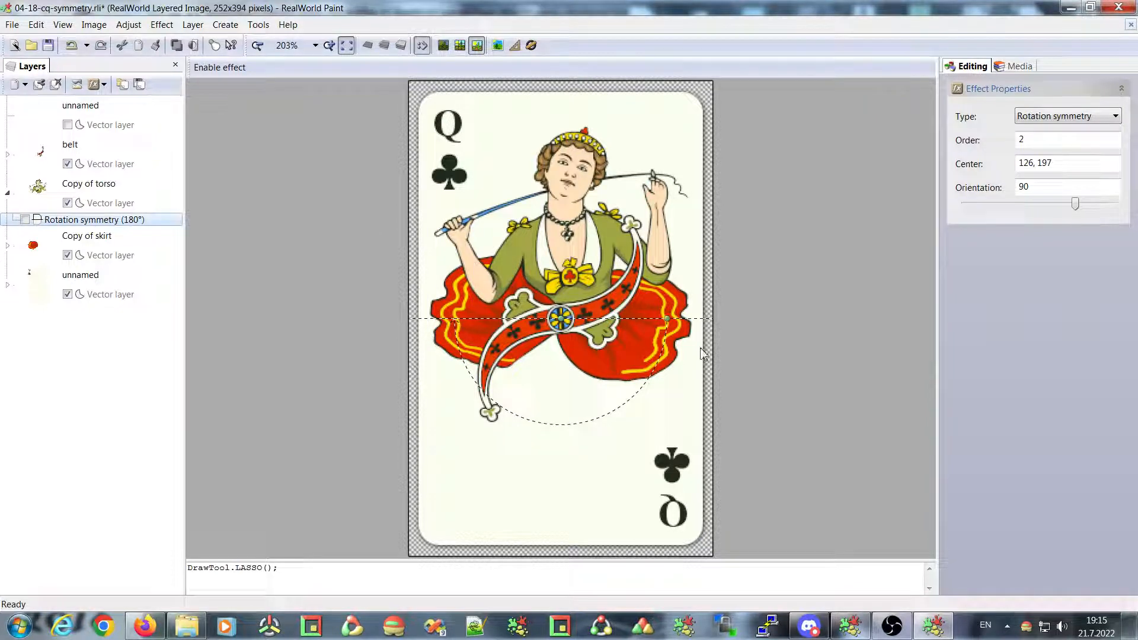
{"action": "left_click", "coordinate": [24, 220]}
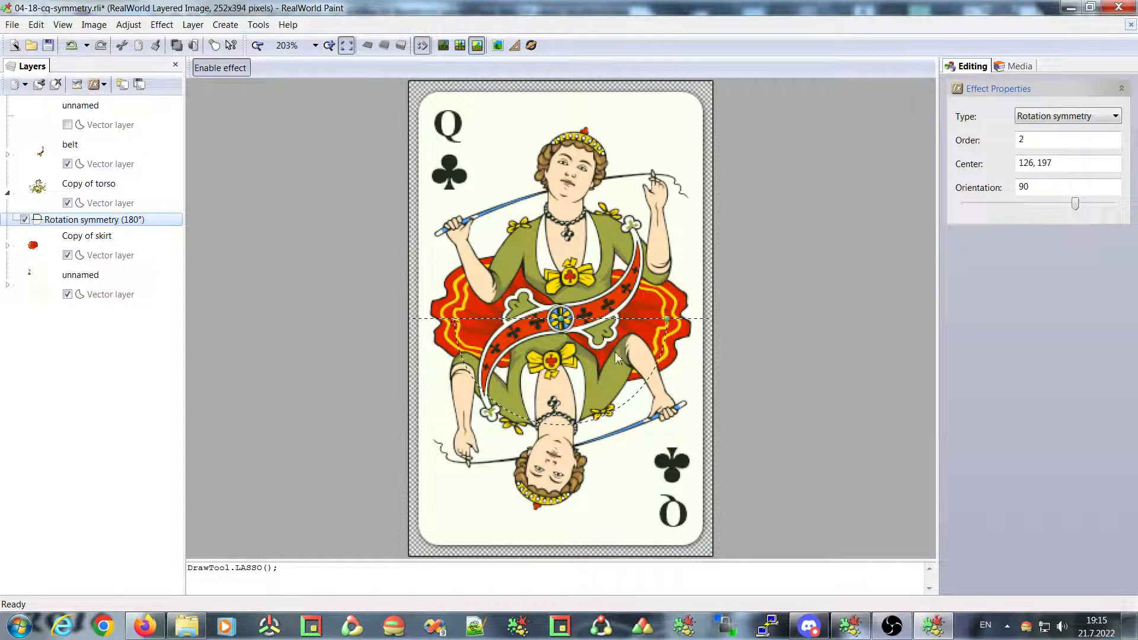
{"action": "left_click", "coordinate": [1034, 122]}
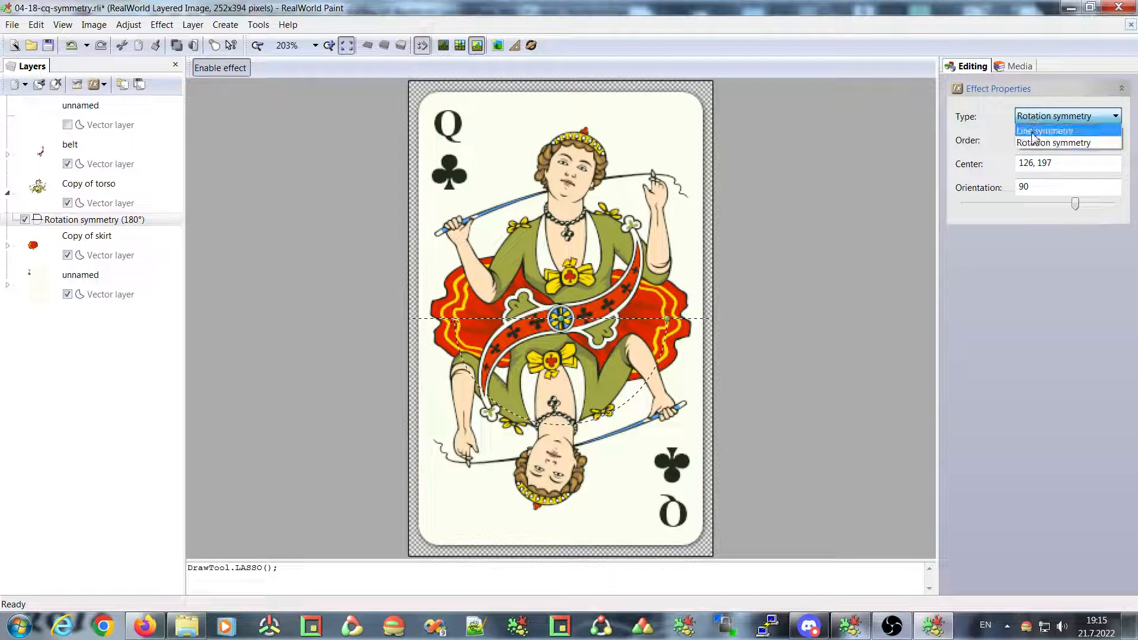
{"action": "left_click", "coordinate": [1033, 131]}
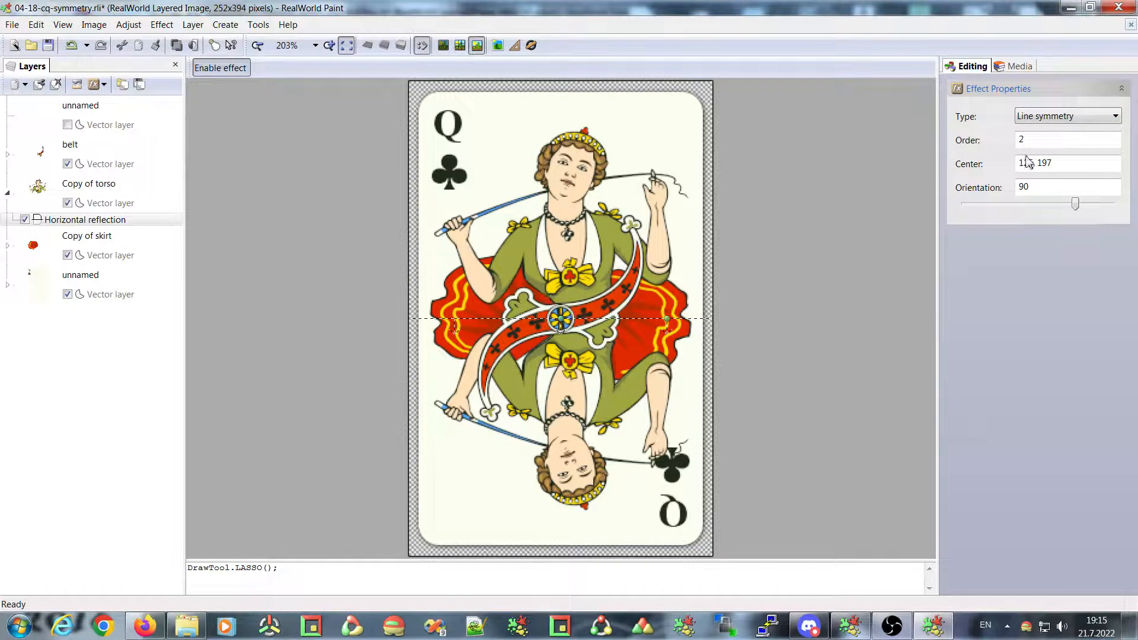
{"action": "left_click", "coordinate": [1037, 122]}
{"action": "left_click", "coordinate": [1034, 141]}
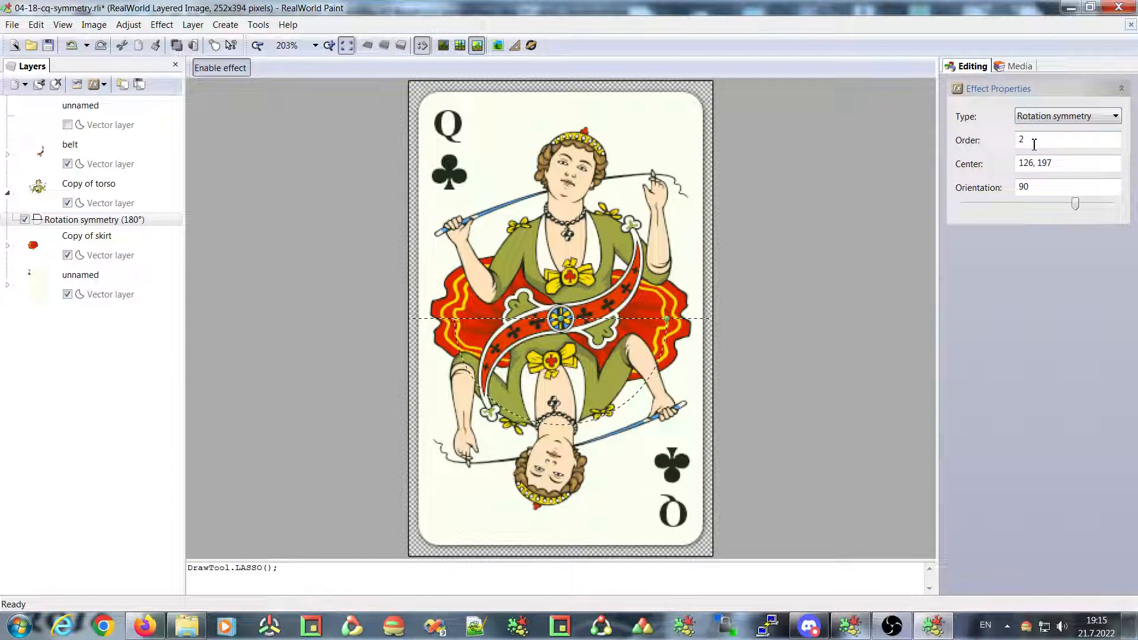
Step: Try rotation symmetry of order 3 and turn its dividing line to an orientation of about 68°
{"action": "double_click", "coordinate": [1034, 144]}
{"action": "type", "text": "3"}
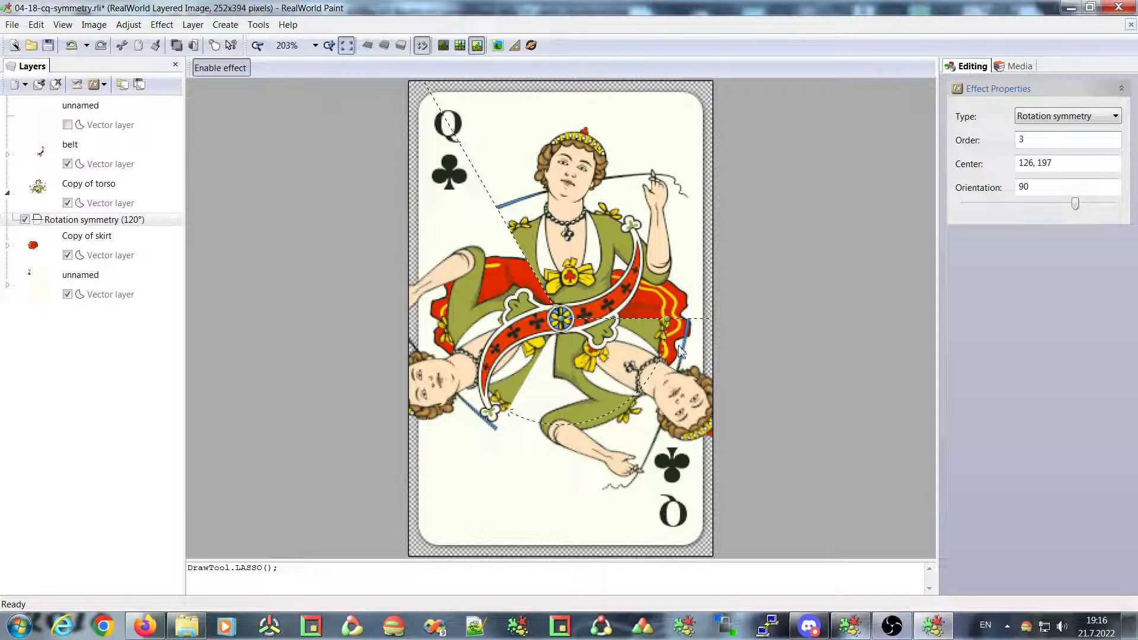
{"action": "left_click_drag", "start_coordinate": [670, 326], "coordinate": [659, 274]}
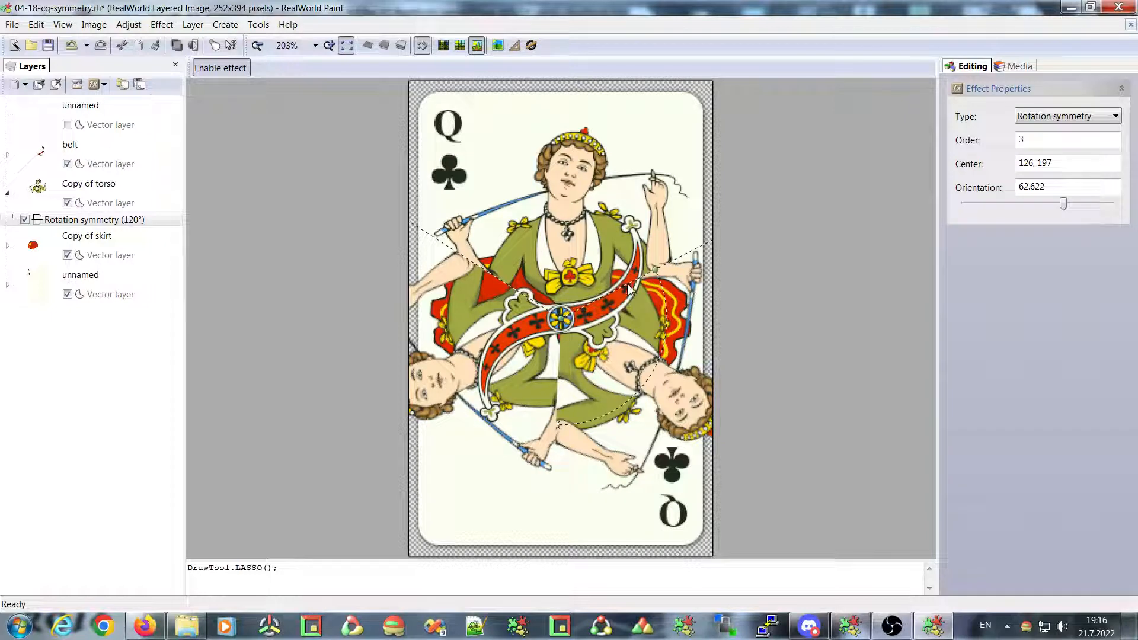
{"action": "left_click_drag", "start_coordinate": [654, 275], "coordinate": [660, 286]}
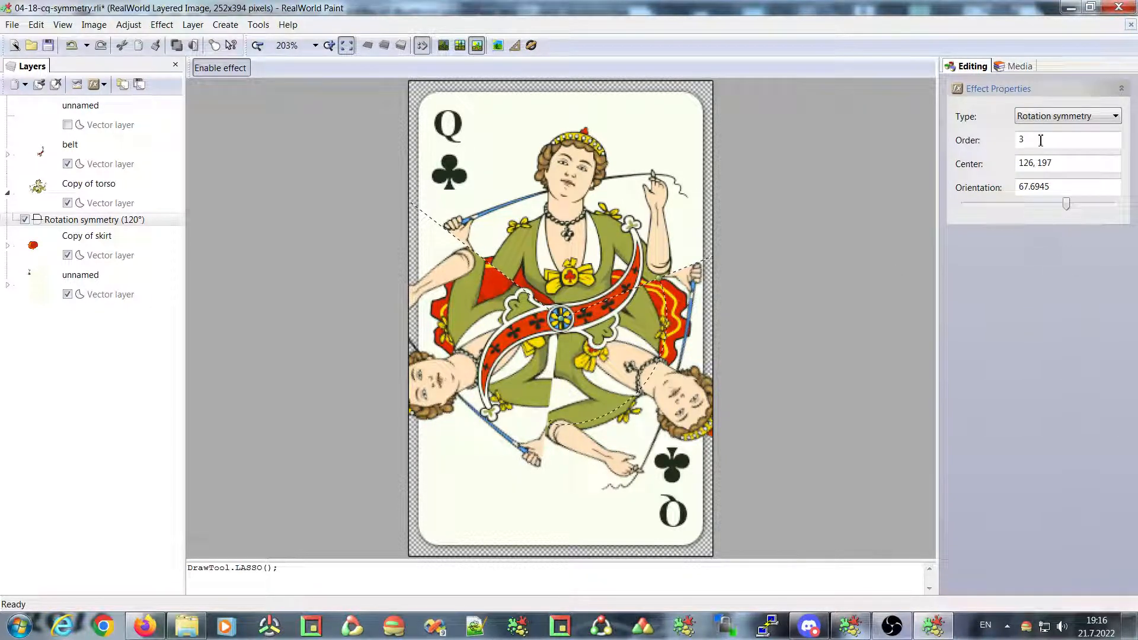
Step: Set the rotation symmetry's order to 4 and turn its orientation to about 60°
{"action": "left_click_drag", "start_coordinate": [1041, 140], "coordinate": [1018, 140]}
{"action": "type", "text": "47"}
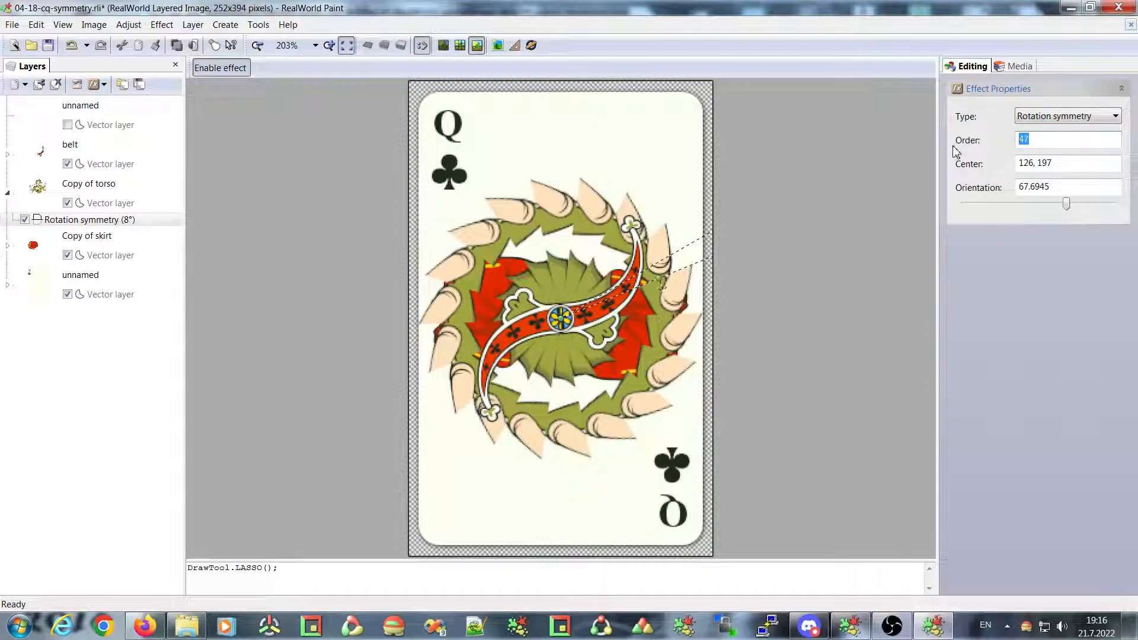
{"action": "type", "text": "4"}
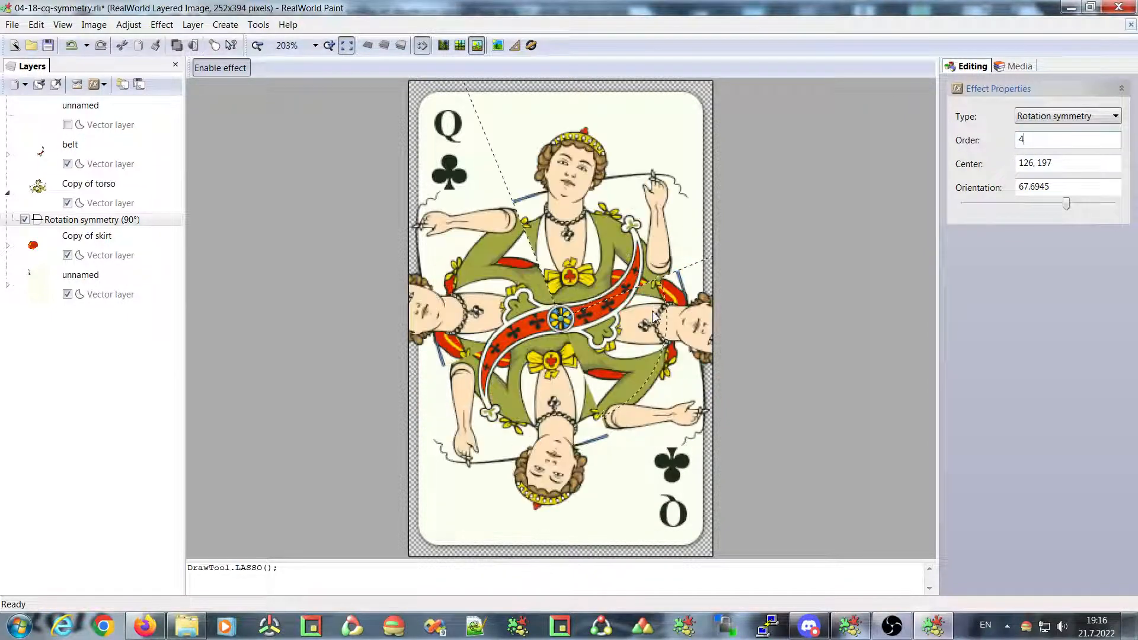
{"action": "mouse_move", "coordinate": [659, 280]}
{"action": "left_mouse_down"}
{"action": "mouse_move", "coordinate": [675, 323]}
{"action": "mouse_move", "coordinate": [646, 245]}
{"action": "mouse_move", "coordinate": [657, 269]}
{"action": "left_mouse_up"}
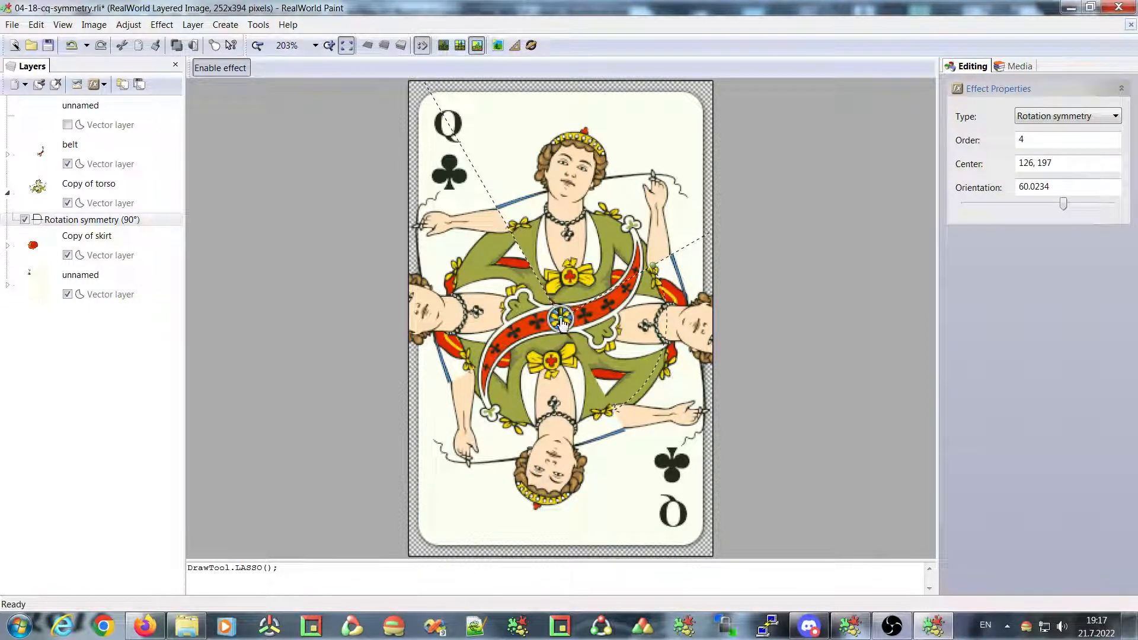
Step: Move the symmetry center below the belt to about 118.6, 246.4 and turn the orientation to about 51°
{"action": "left_click_drag", "start_coordinate": [563, 330], "coordinate": [570, 380]}
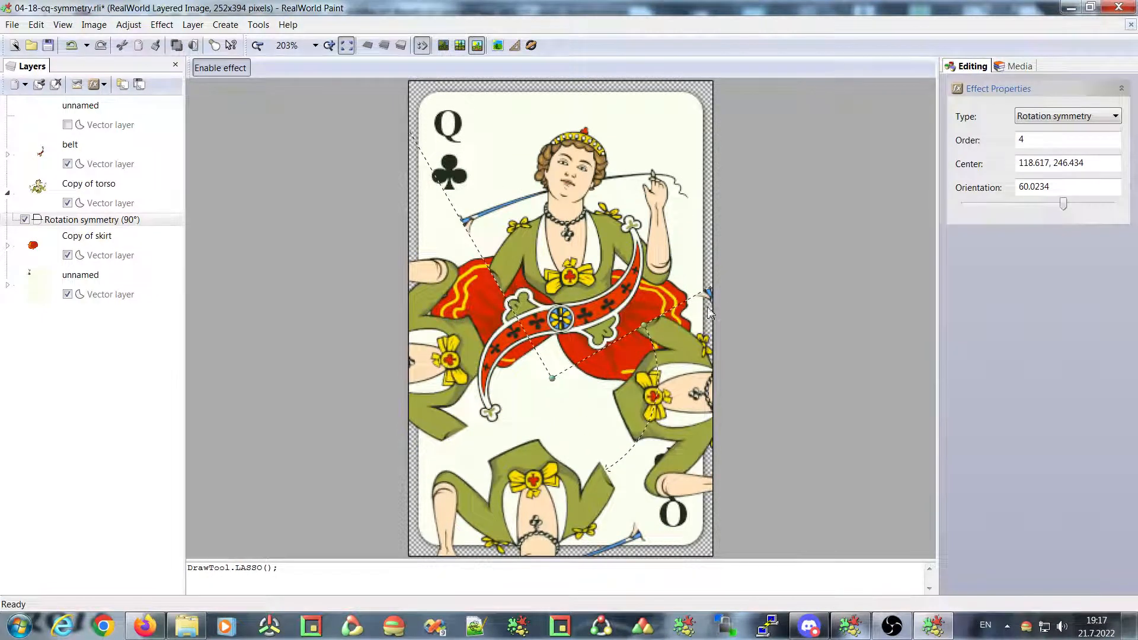
{"action": "left_click_drag", "start_coordinate": [649, 332], "coordinate": [695, 272]}
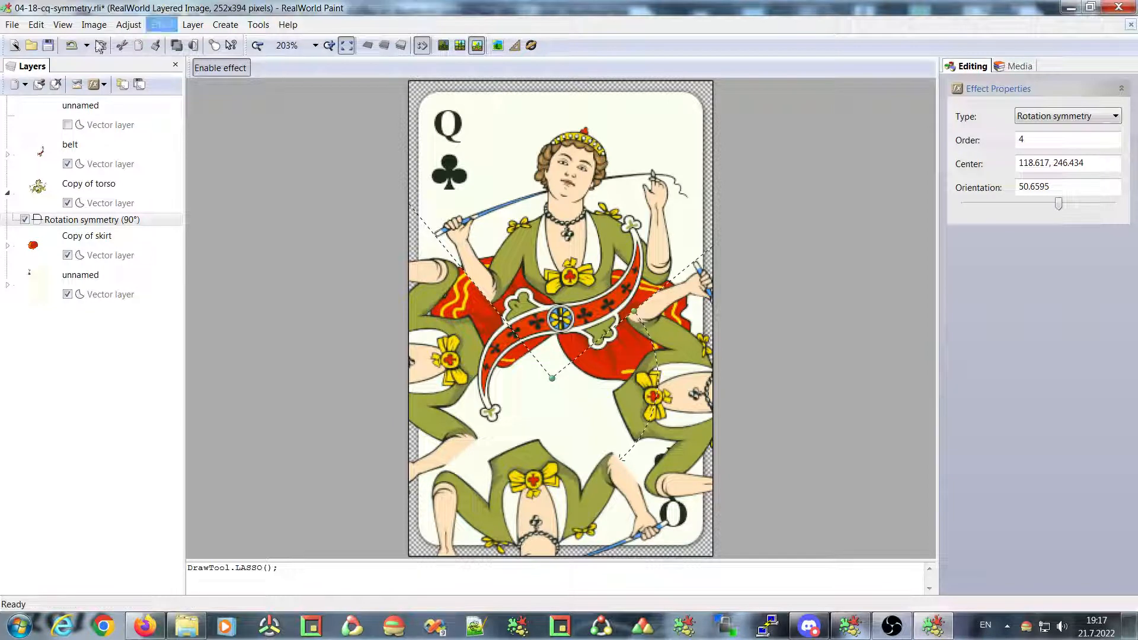
Step: Try a colored Glow effect with intensity 100 on the Copy of torso layer and remove it
{"action": "left_click", "coordinate": [131, 26]}
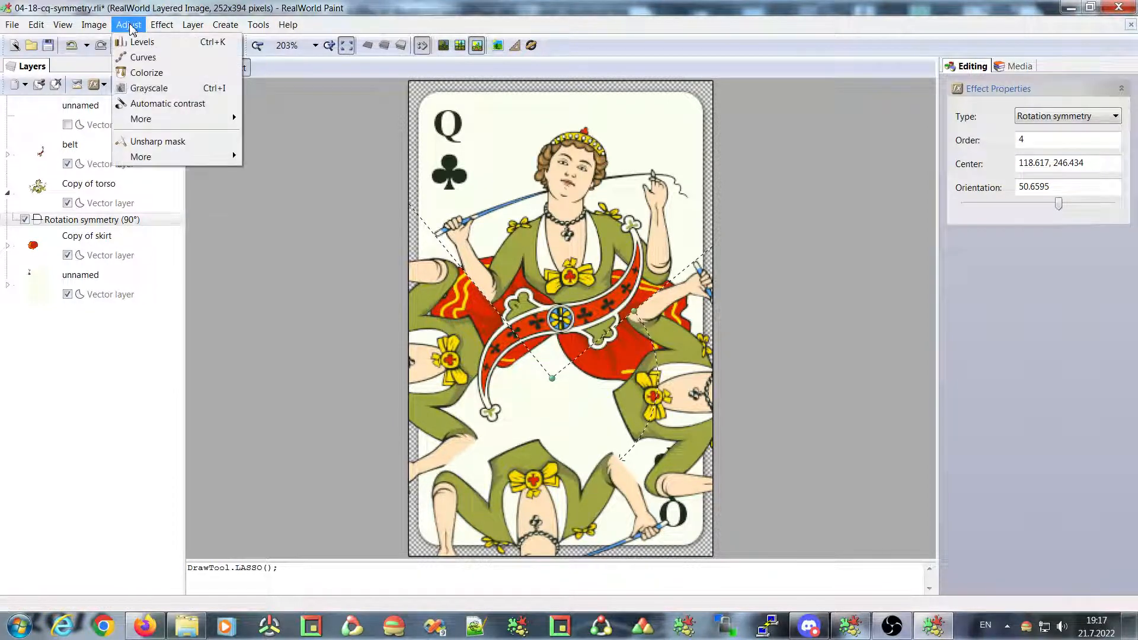
{"action": "mouse_move", "coordinate": [156, 29]}
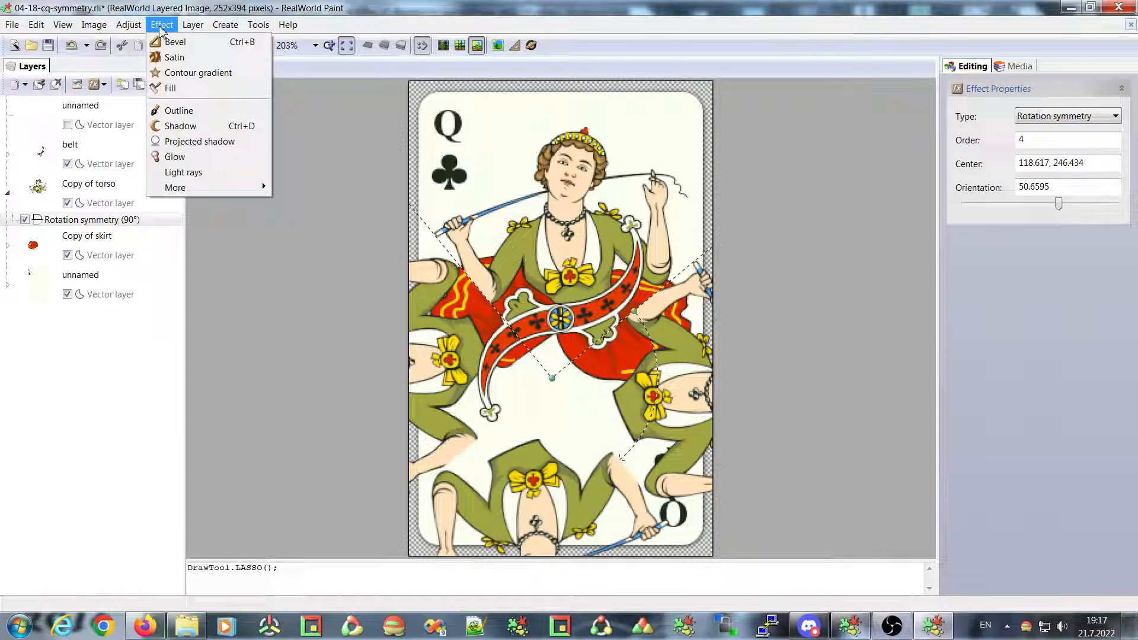
{"action": "left_click", "coordinate": [172, 158]}
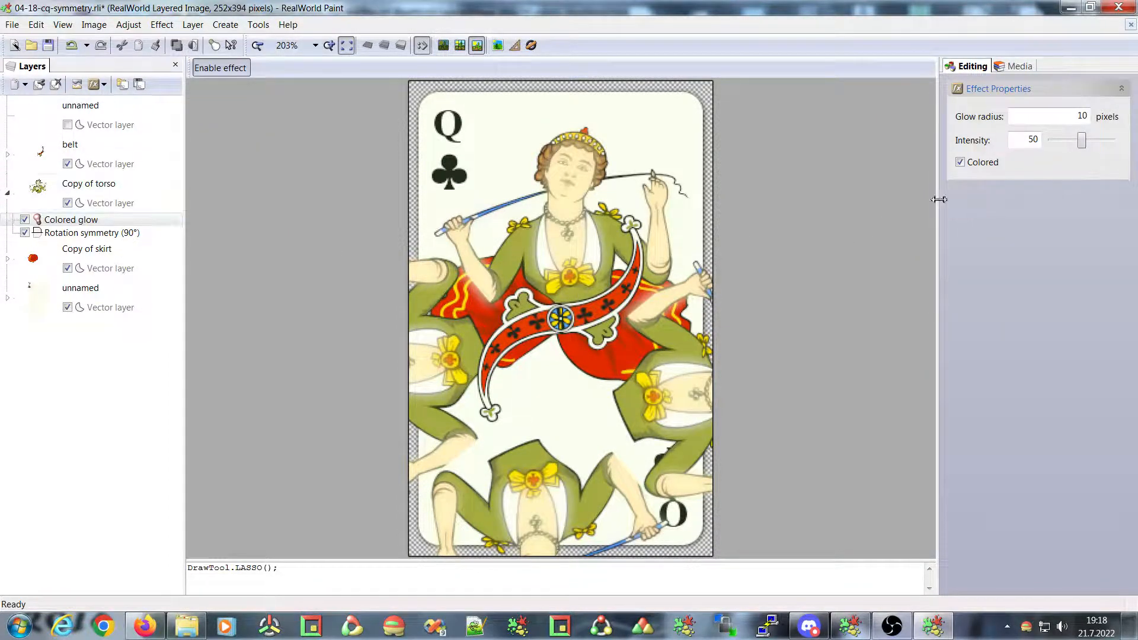
{"action": "left_click_drag", "start_coordinate": [1082, 142], "coordinate": [1126, 141]}
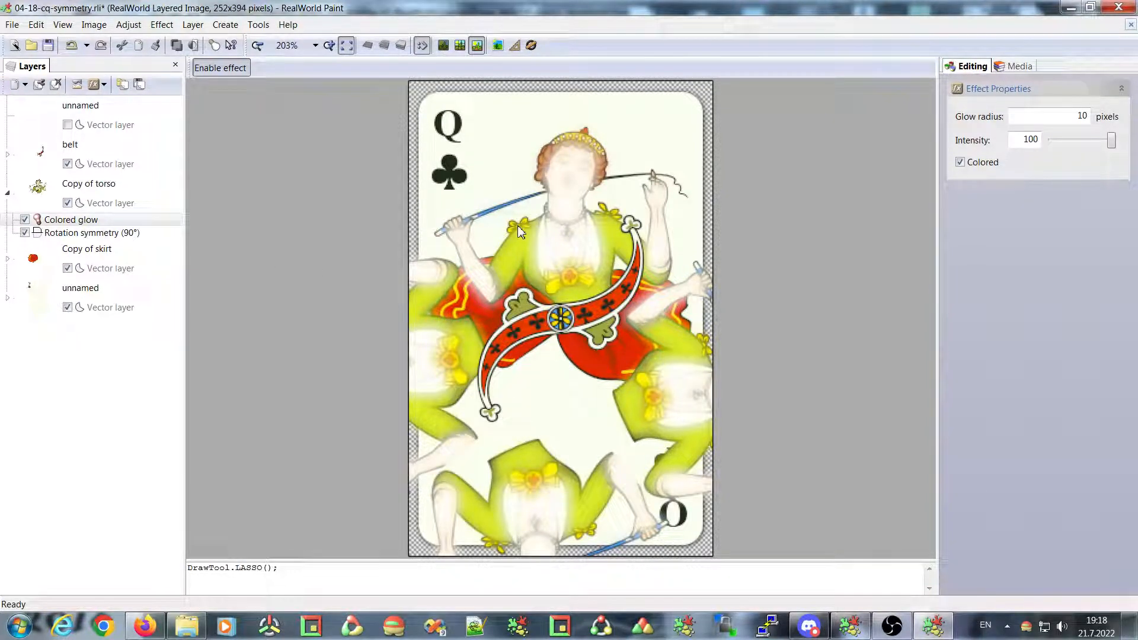
{"action": "right_click", "coordinate": [49, 220]}
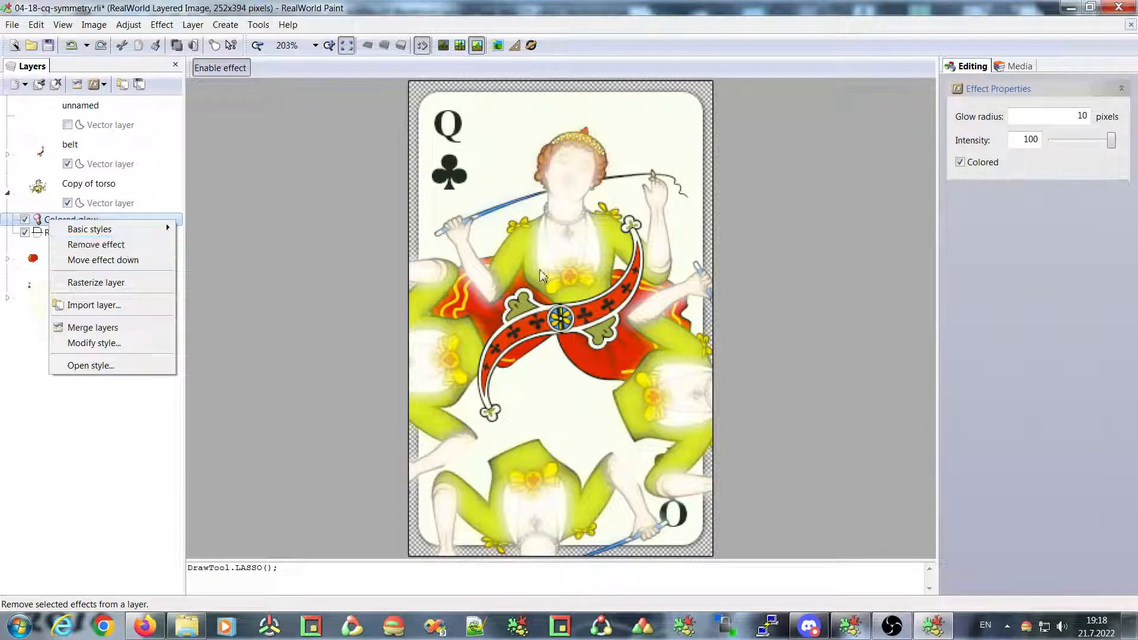
{"action": "left_click", "coordinate": [127, 246]}
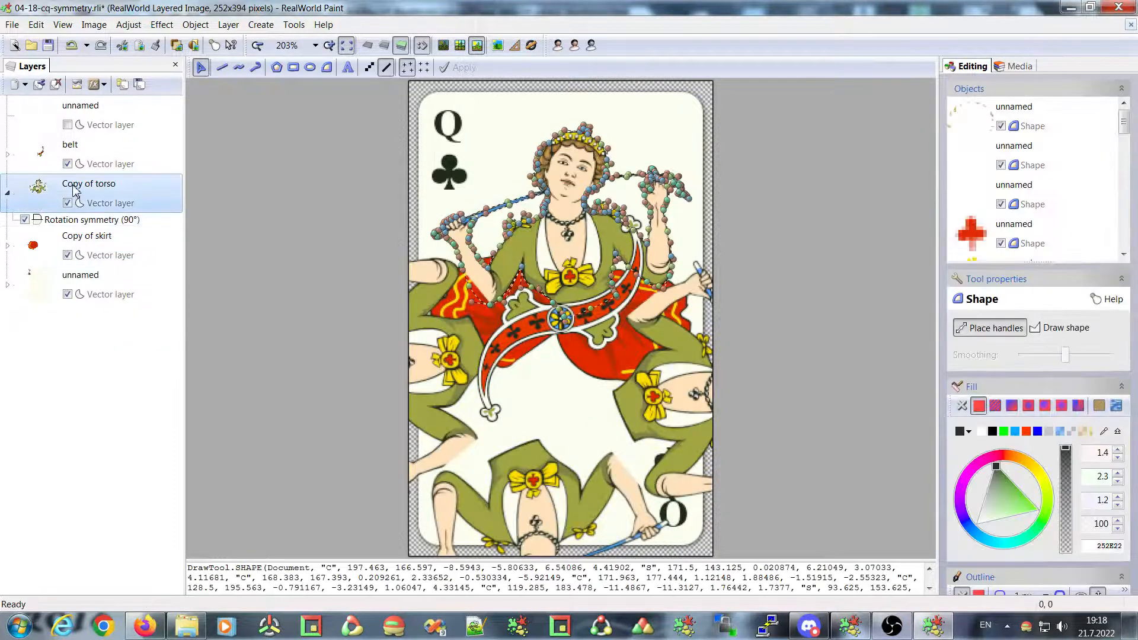
Step: Try moving the green dress shape upward in the Copy of torso layer and undo the move
{"action": "left_click", "coordinate": [89, 183]}
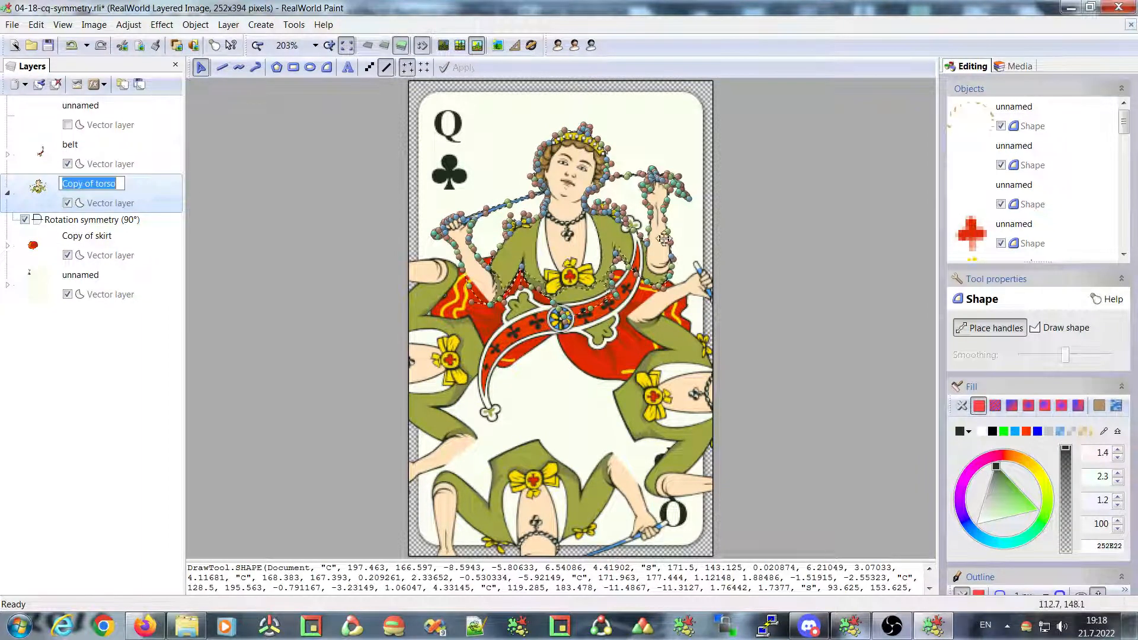
{"action": "left_click", "coordinate": [547, 241]}
{"action": "left_click_drag", "start_coordinate": [547, 242], "coordinate": [524, 213]}
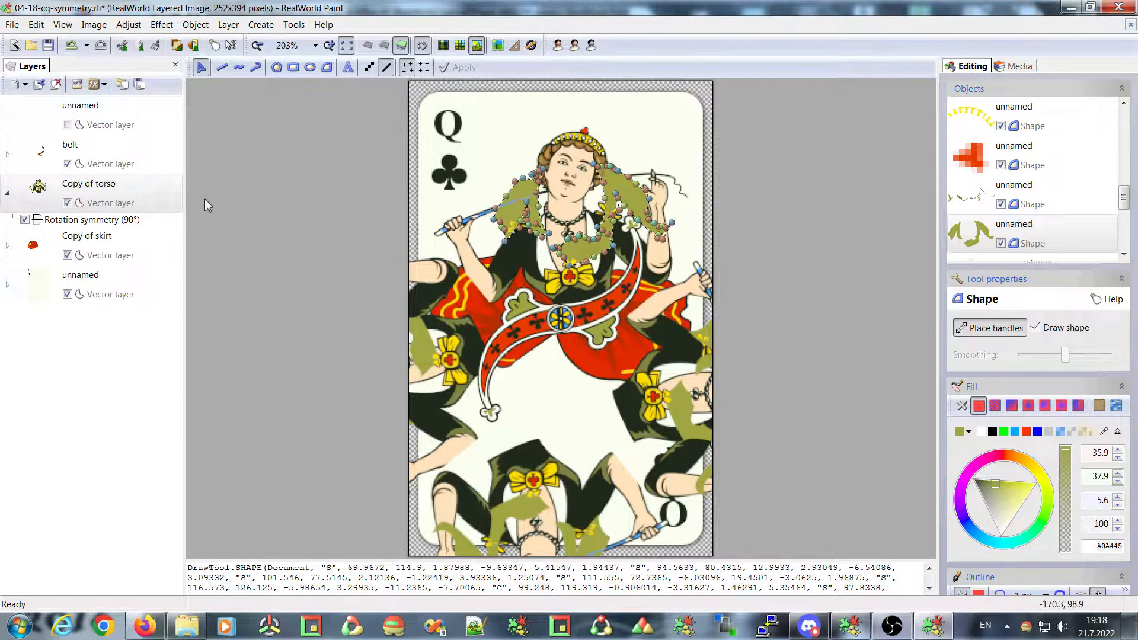
{"action": "left_click", "coordinate": [71, 46]}
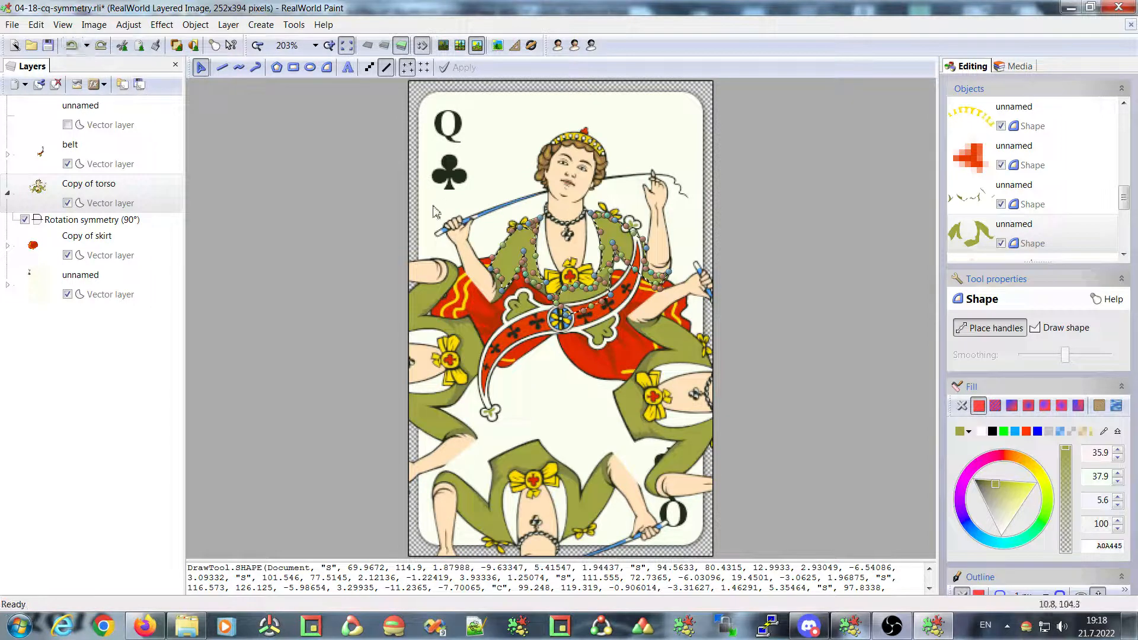
Step: Add a Contour gradient effect to the Copy of torso layer and insert an orange FFAA00 stop in the middle of its gradient
{"action": "left_click", "coordinate": [163, 25]}
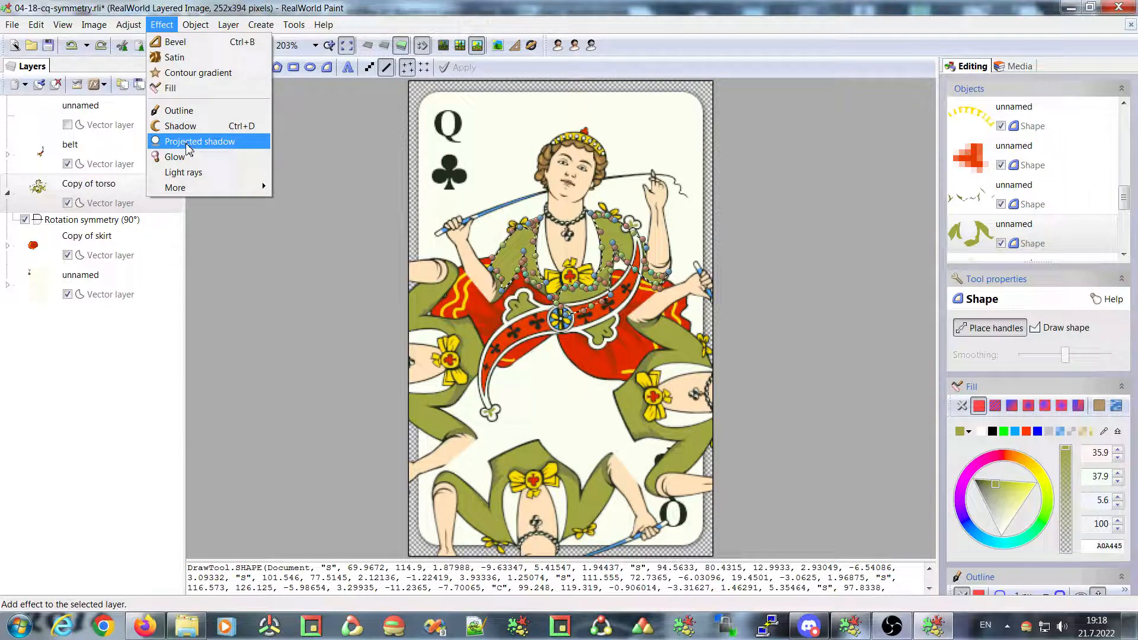
{"action": "left_click", "coordinate": [192, 74]}
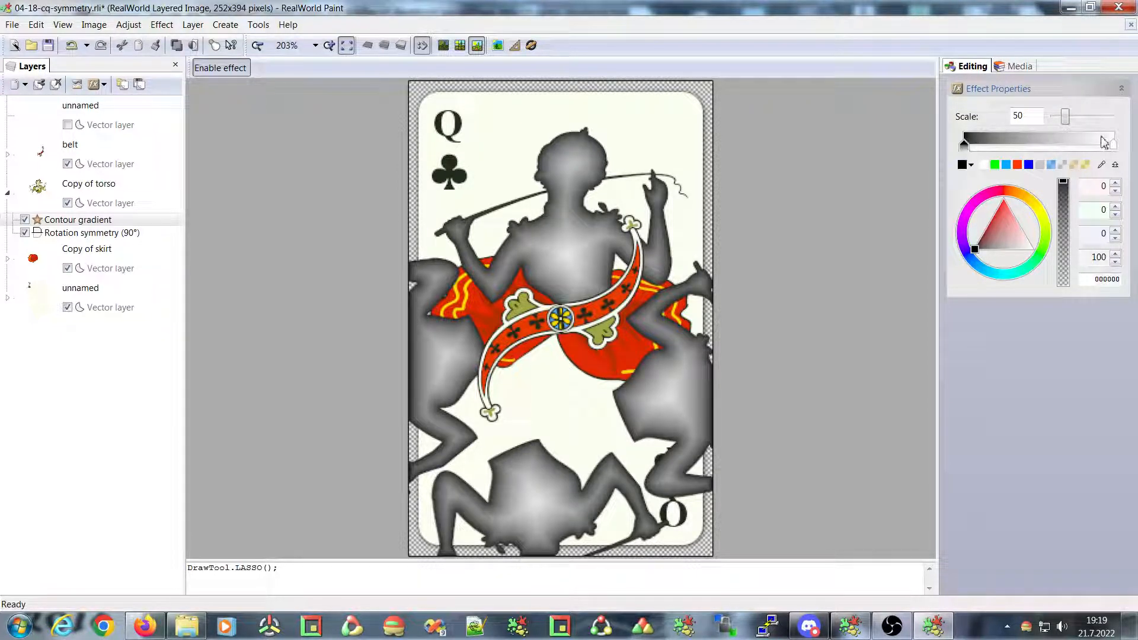
{"action": "left_click", "coordinate": [1030, 145]}
{"action": "left_click", "coordinate": [1018, 202]}
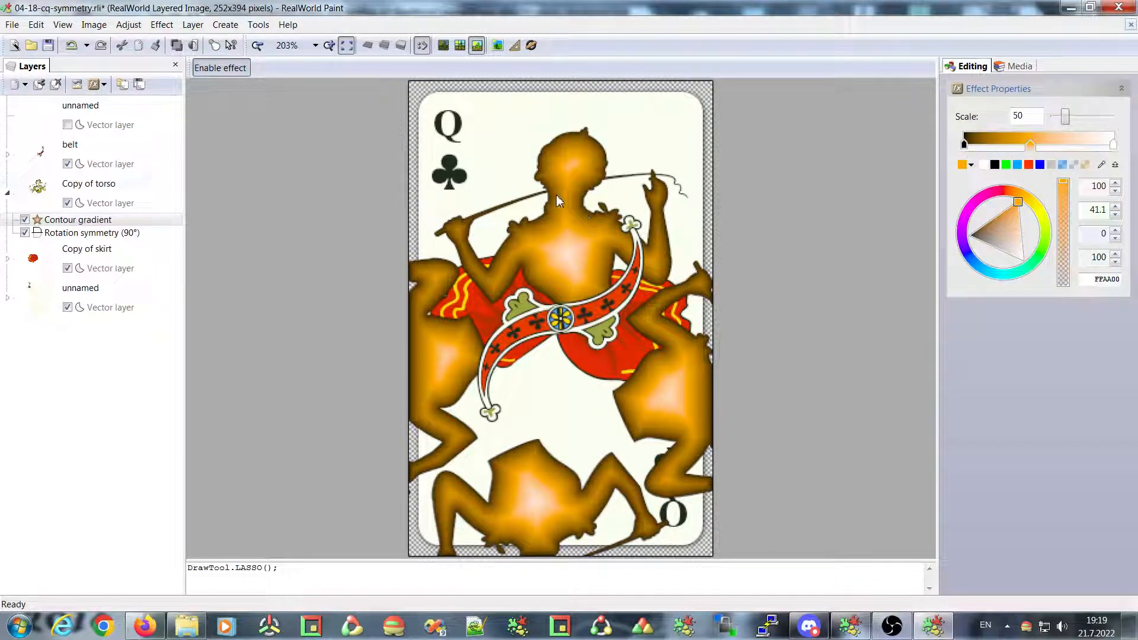
Step: Try moving the green dress shape beneath the contour gradient, then undo the move and the orange gradient stop
{"action": "left_click", "coordinate": [50, 195]}
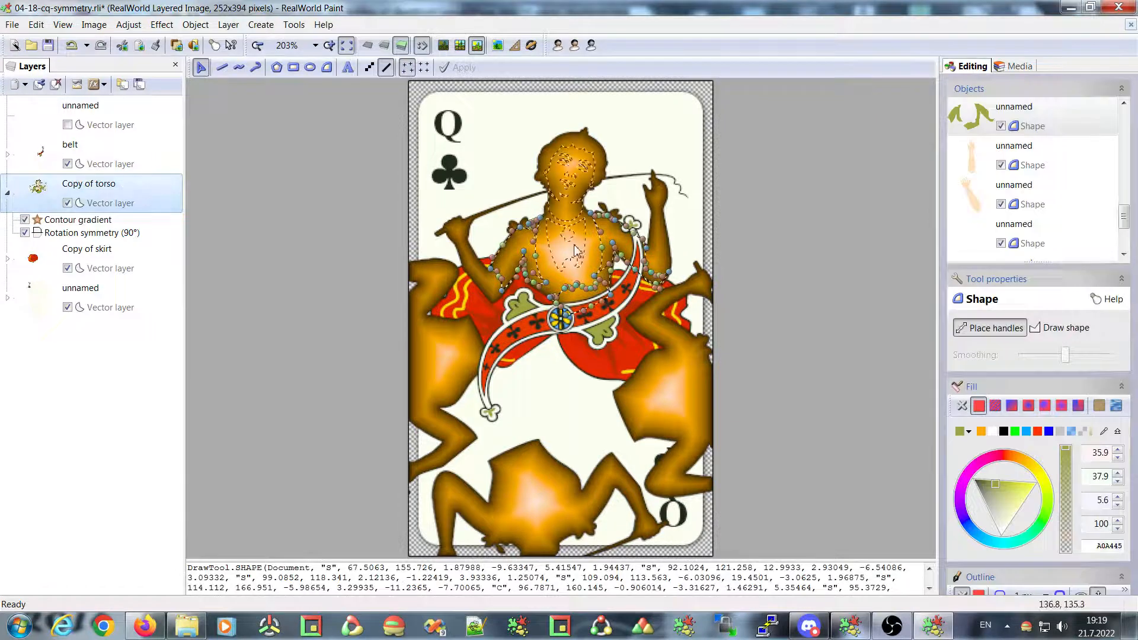
{"action": "left_click_drag", "start_coordinate": [526, 246], "coordinate": [552, 215]}
{"action": "left_click", "coordinate": [71, 46]}
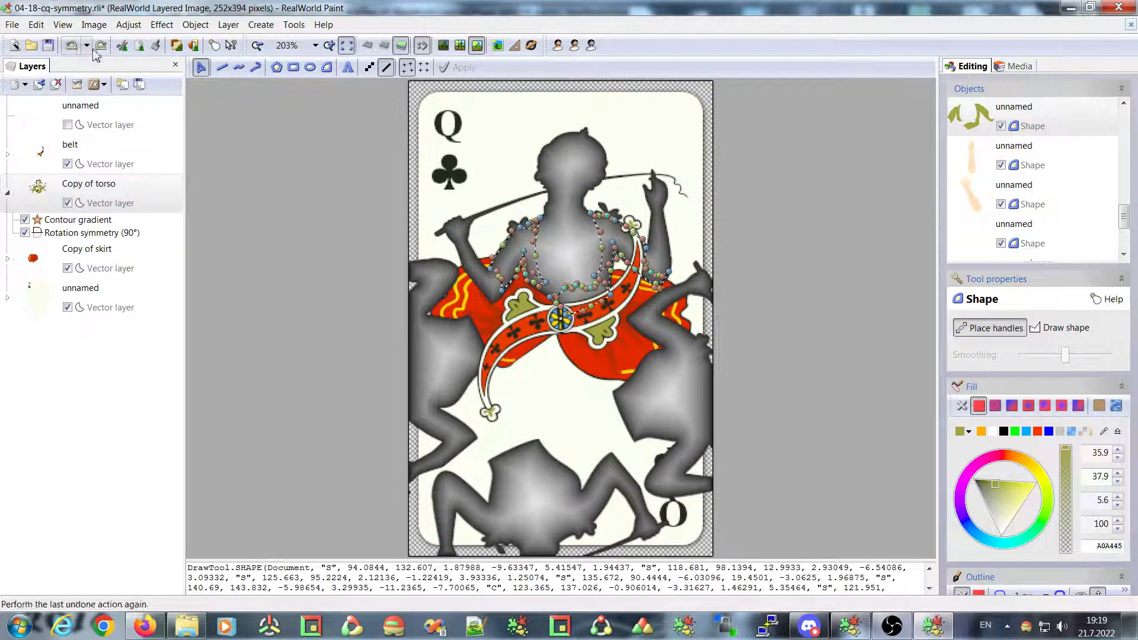
Step: Close the card without saving, open layerstyletestfile.rli and expand the Background layer's effects
{"action": "left_click", "coordinate": [1130, 25]}
{"action": "left_click", "coordinate": [540, 322]}
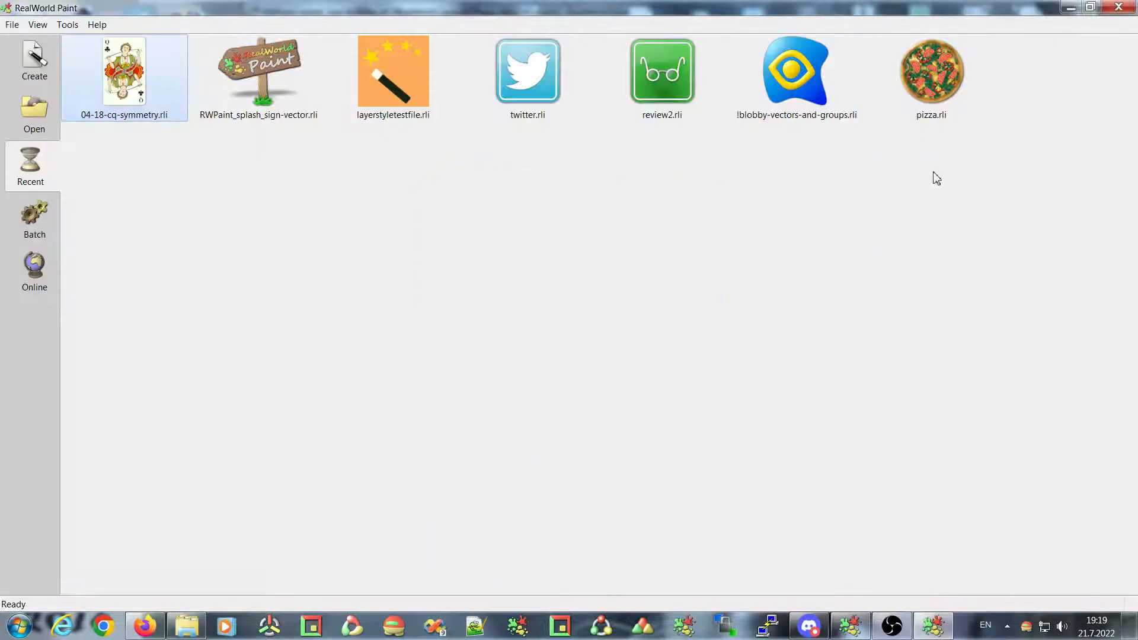
{"action": "double_click", "coordinate": [384, 62]}
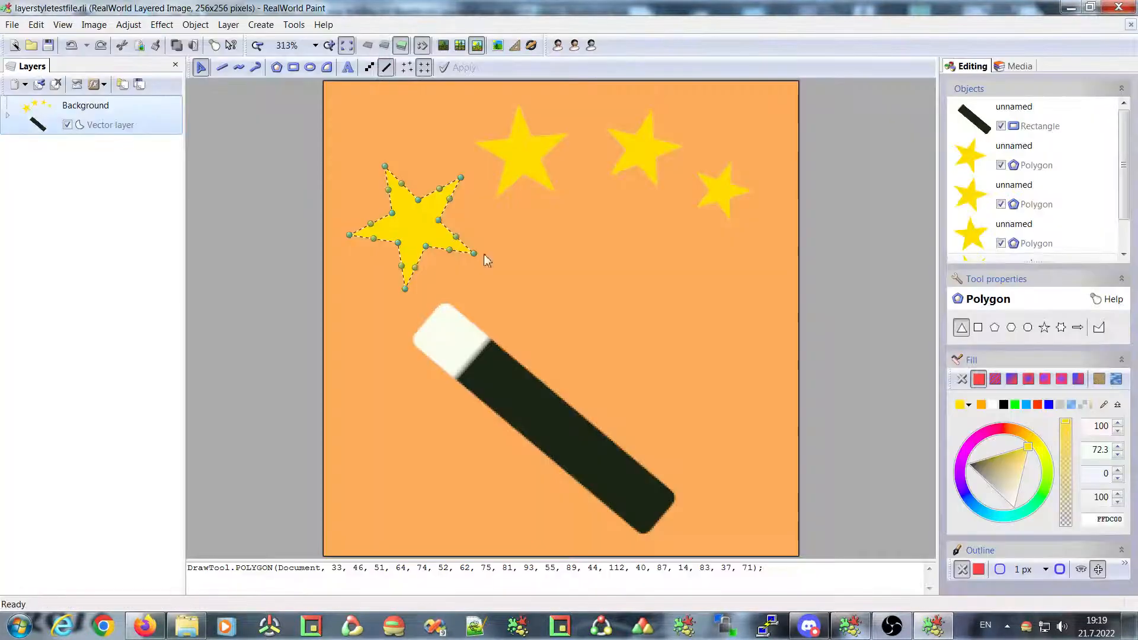
{"action": "left_click", "coordinate": [7, 115]}
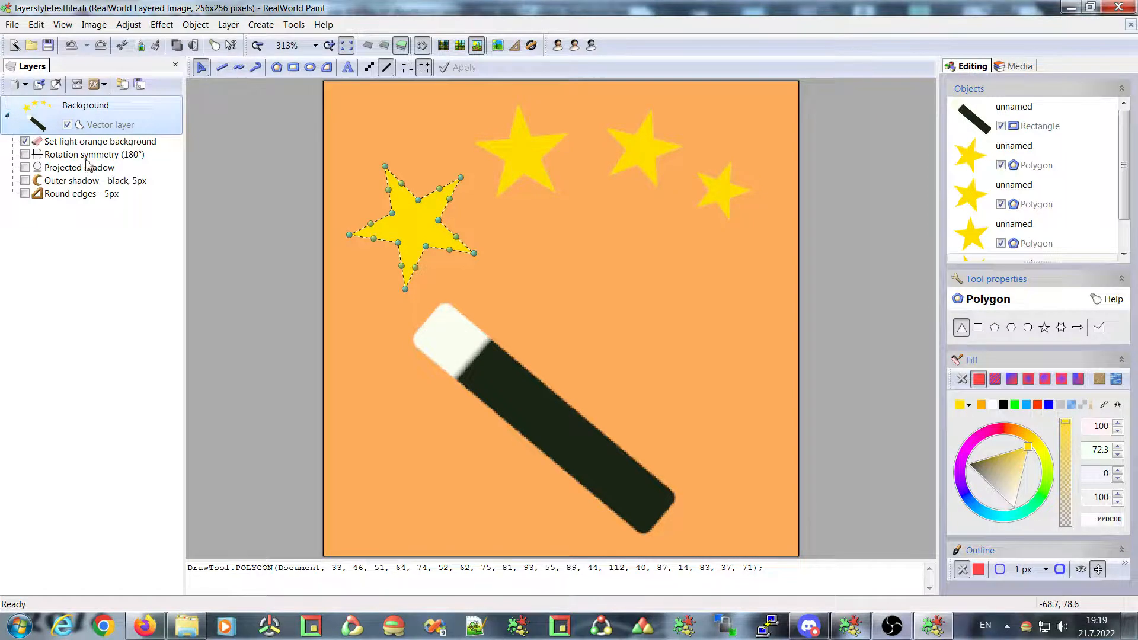
Step: Enable the Background layer's projected shadow, outer shadow and round edges effects, trying the rotation symmetry and leaving it off
{"action": "left_click", "coordinate": [25, 154]}
{"action": "left_click", "coordinate": [25, 168]}
{"action": "left_click", "coordinate": [24, 193]}
{"action": "left_click", "coordinate": [25, 180]}
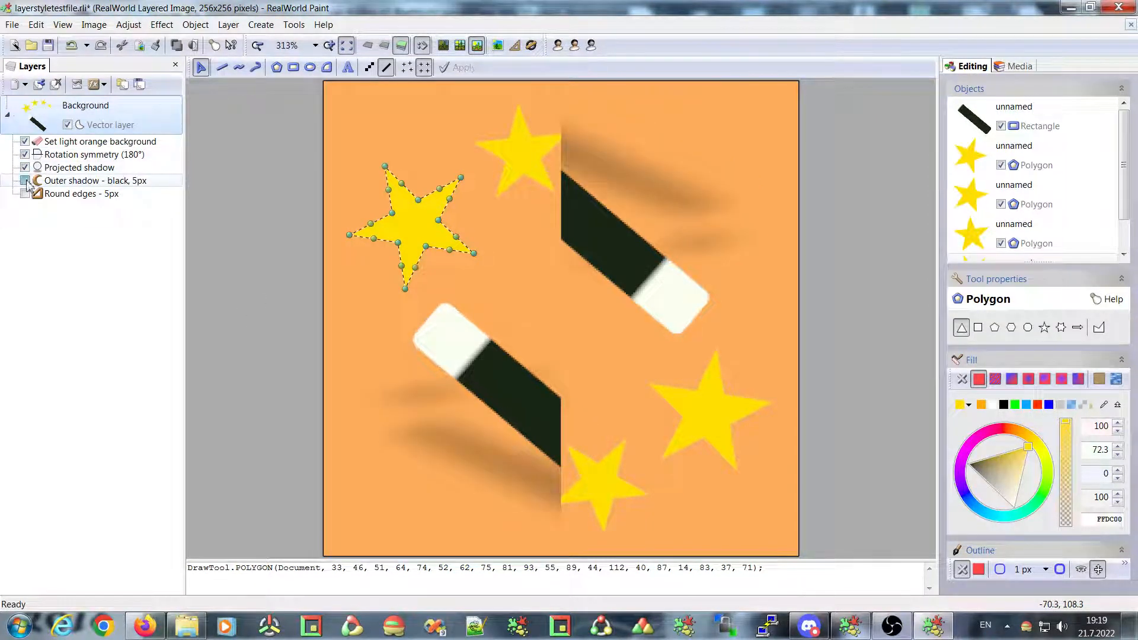
{"action": "left_click", "coordinate": [25, 154]}
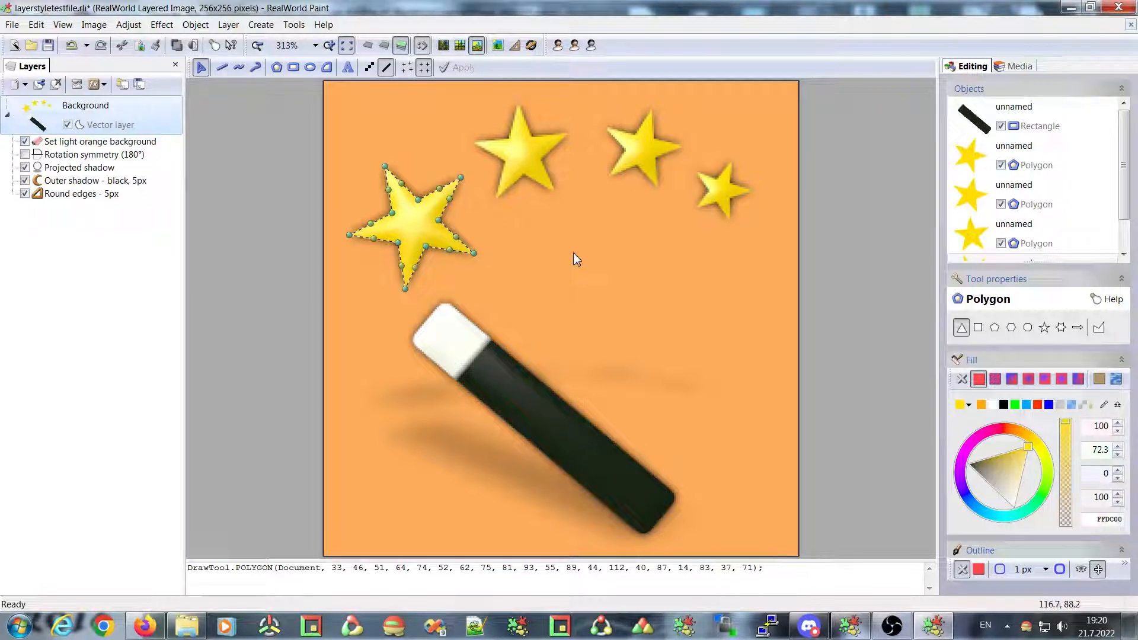
Step: Move the Outer shadow effect above the Projected shadow effect in the Background layer's effect order
{"action": "left_click", "coordinate": [66, 185]}
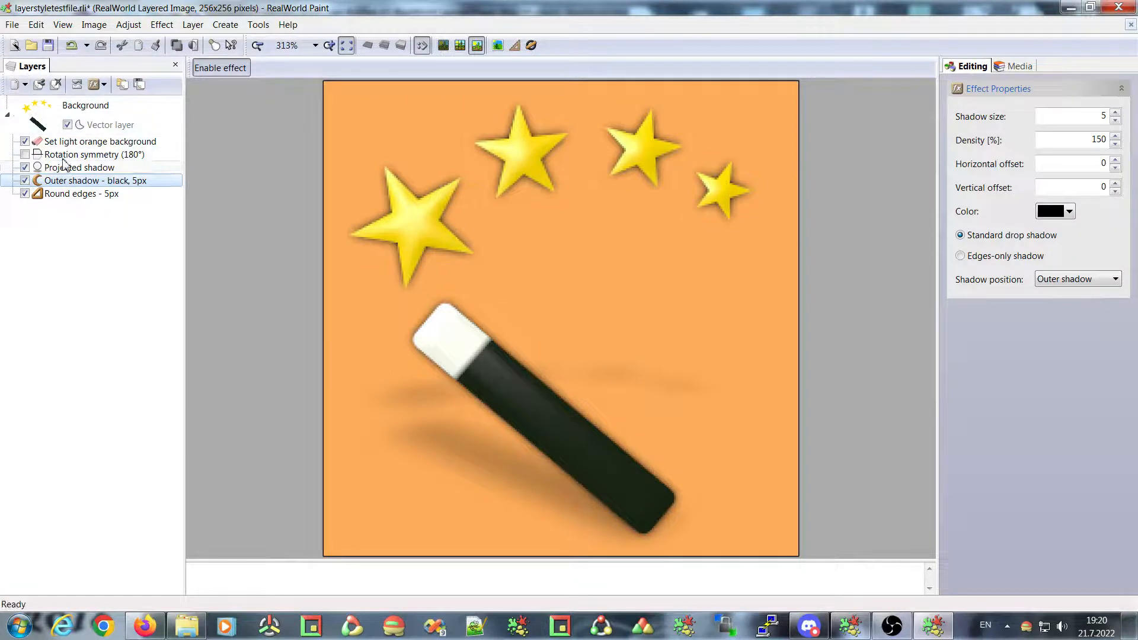
{"action": "mouse_move", "coordinate": [66, 182]}
{"action": "left_mouse_down"}
{"action": "mouse_move", "coordinate": [69, 205]}
{"action": "mouse_move", "coordinate": [73, 155]}
{"action": "mouse_move", "coordinate": [71, 171]}
{"action": "left_mouse_up"}
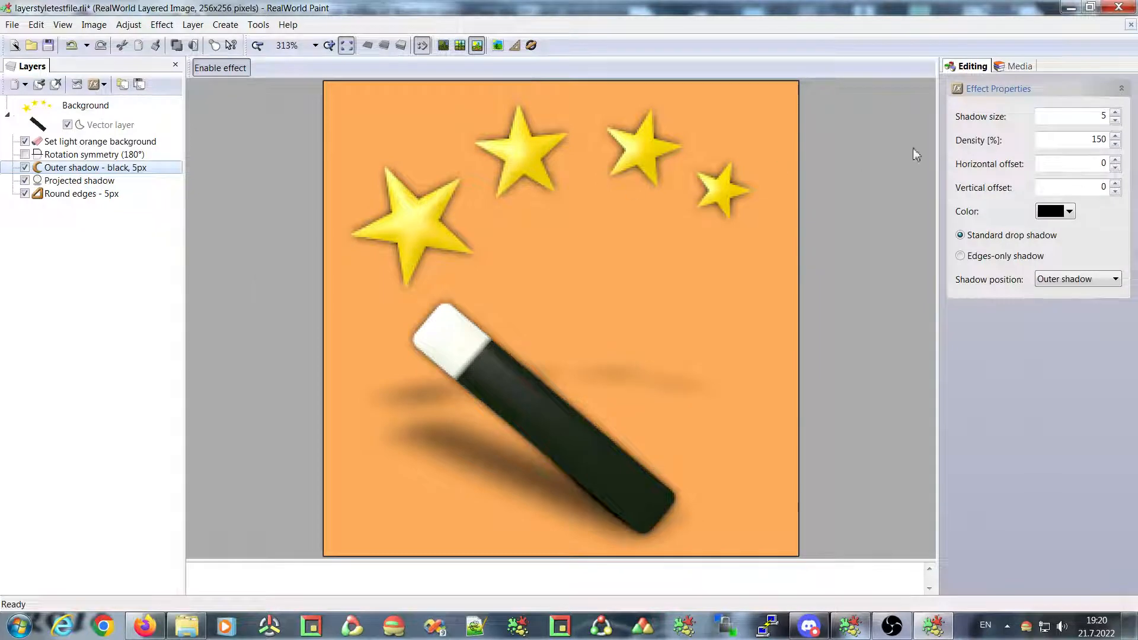
Step: Close layerstyletestfile.rli without saving its changes and reopen RWPaint_splash_sign-vector.rli
{"action": "left_click", "coordinate": [1129, 25]}
{"action": "left_click", "coordinate": [570, 320]}
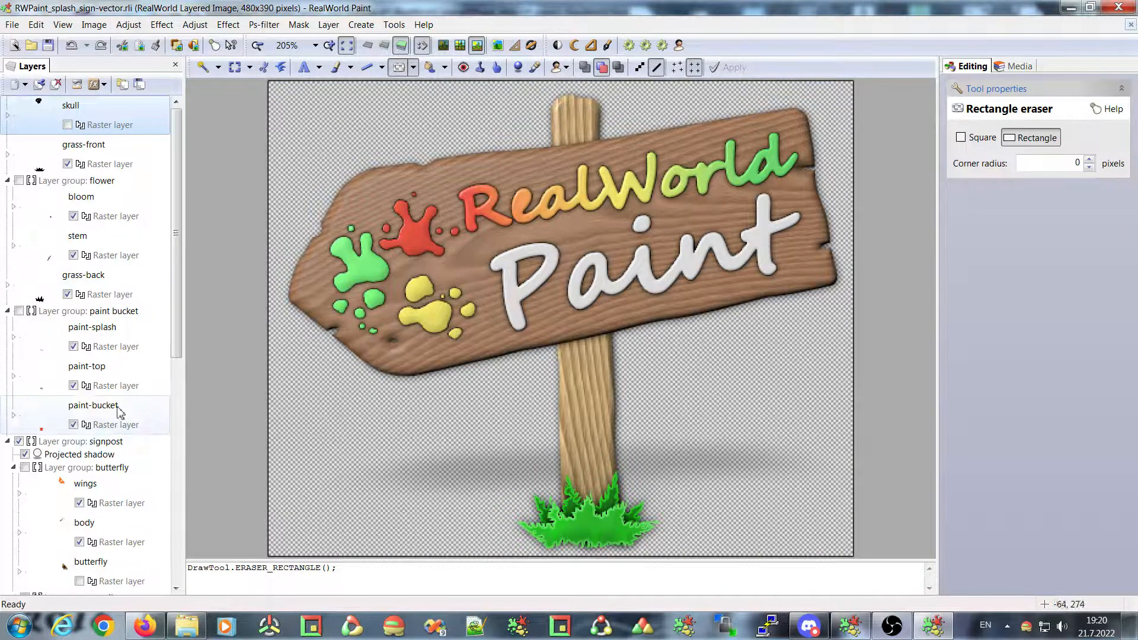
Step: Move the flower layer group into the signpost group above the butterfly group, and make the flower and butterfly groups visible
{"action": "left_click", "coordinate": [68, 180]}
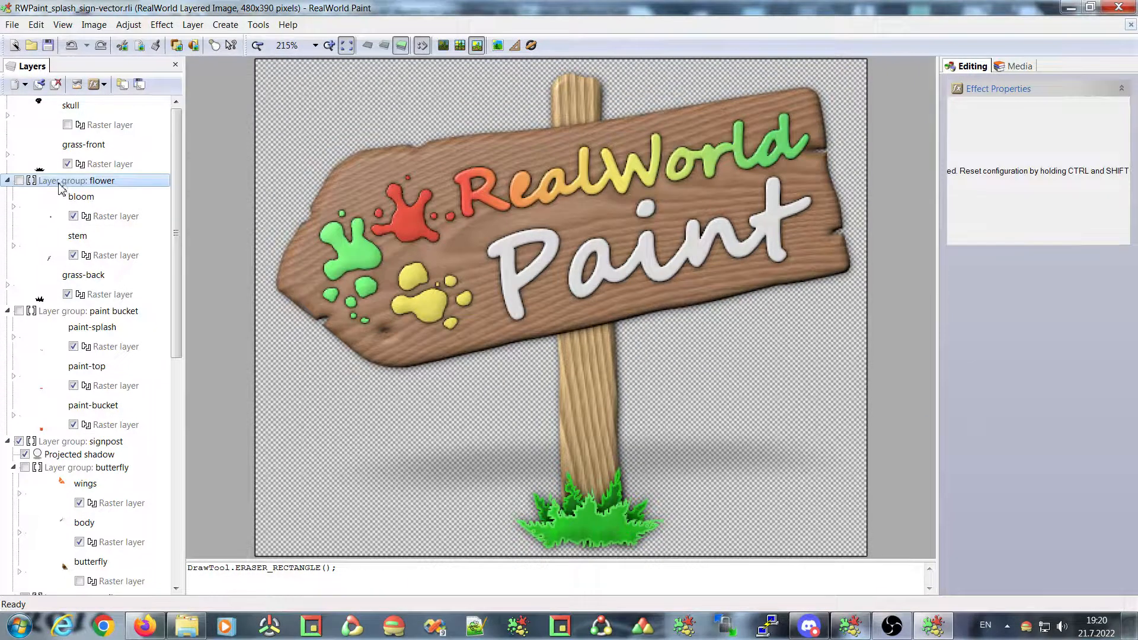
{"action": "left_click_drag", "start_coordinate": [48, 183], "coordinate": [70, 473]}
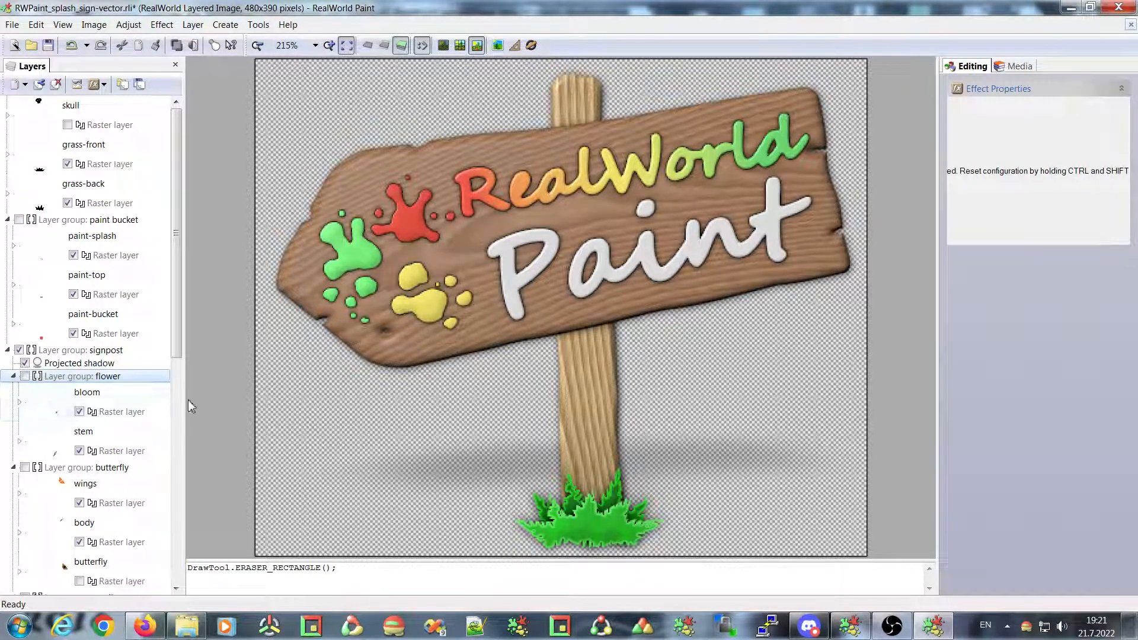
{"action": "left_click", "coordinate": [25, 376]}
{"action": "left_click", "coordinate": [24, 467]}
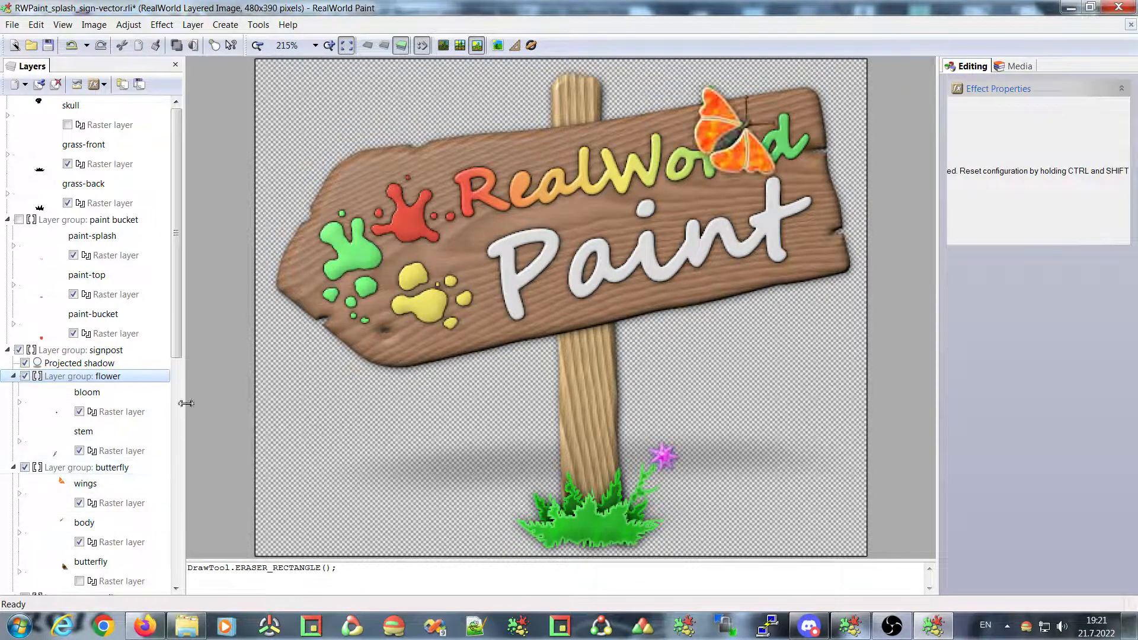
Step: Make the skull layer visible and hide the butterfly layer group
{"action": "scroll", "coordinate": [181, 274], "scroll_direction": "down", "scroll_amount": 2}
{"action": "scroll", "coordinate": [180, 274], "scroll_direction": "down", "scroll_amount": 4}
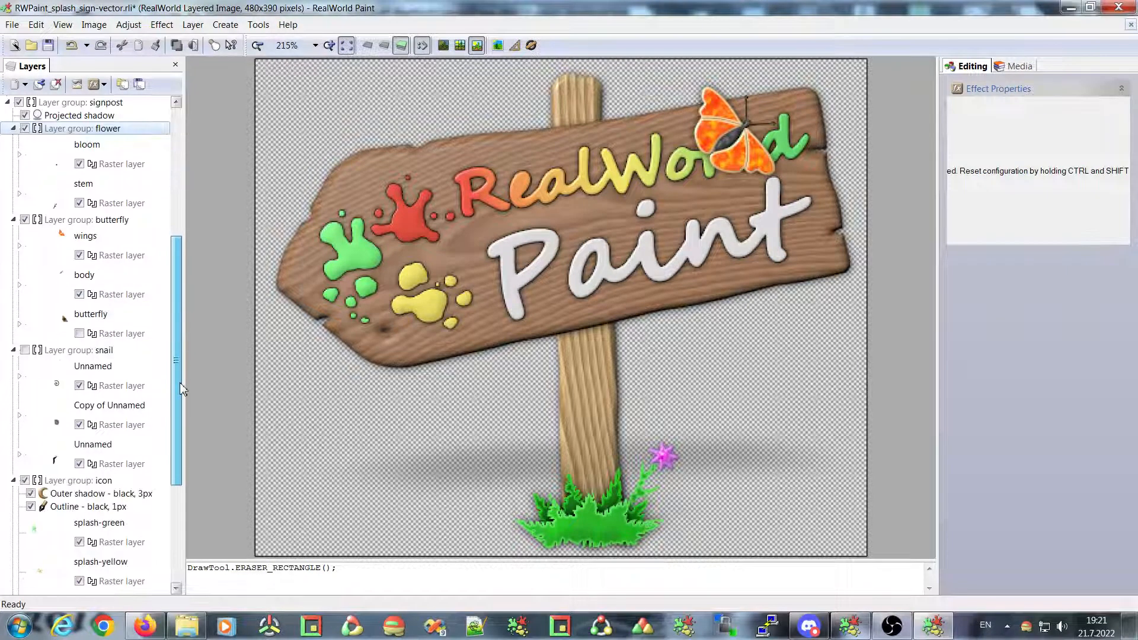
{"action": "scroll", "coordinate": [175, 284], "scroll_direction": "up", "scroll_amount": 6}
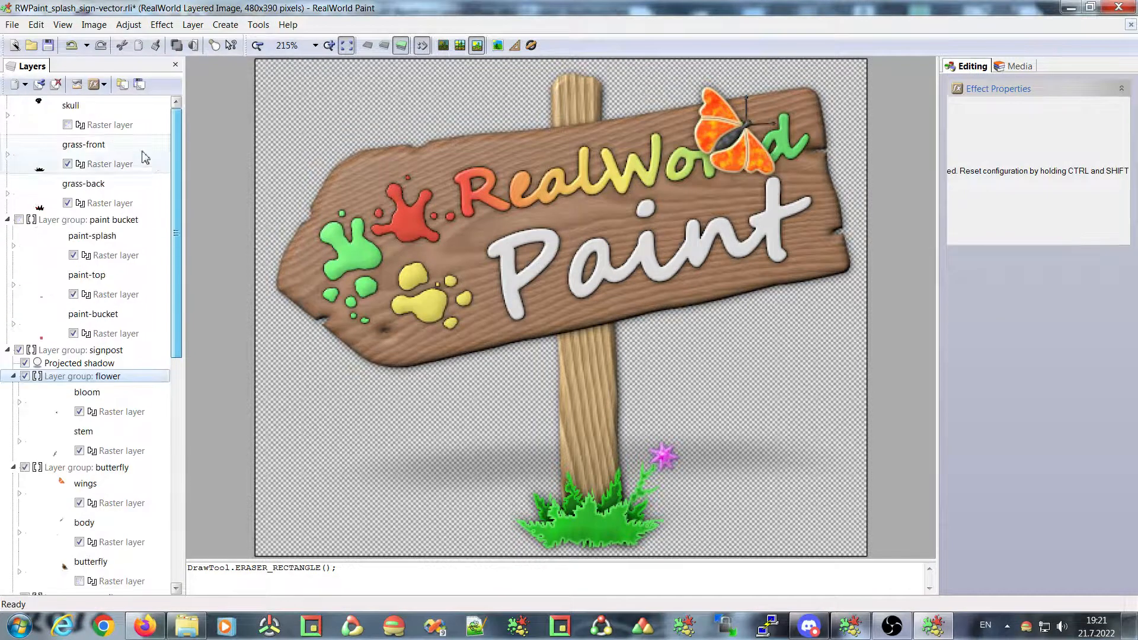
{"action": "left_click", "coordinate": [67, 125]}
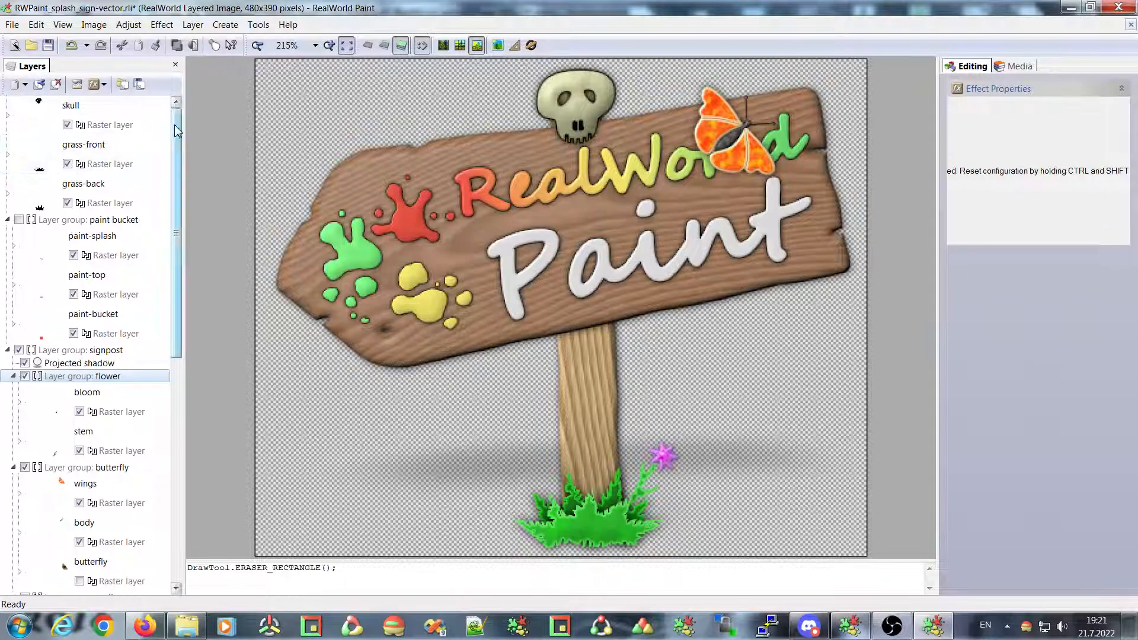
{"action": "scroll", "coordinate": [181, 284], "scroll_direction": "down", "scroll_amount": 10}
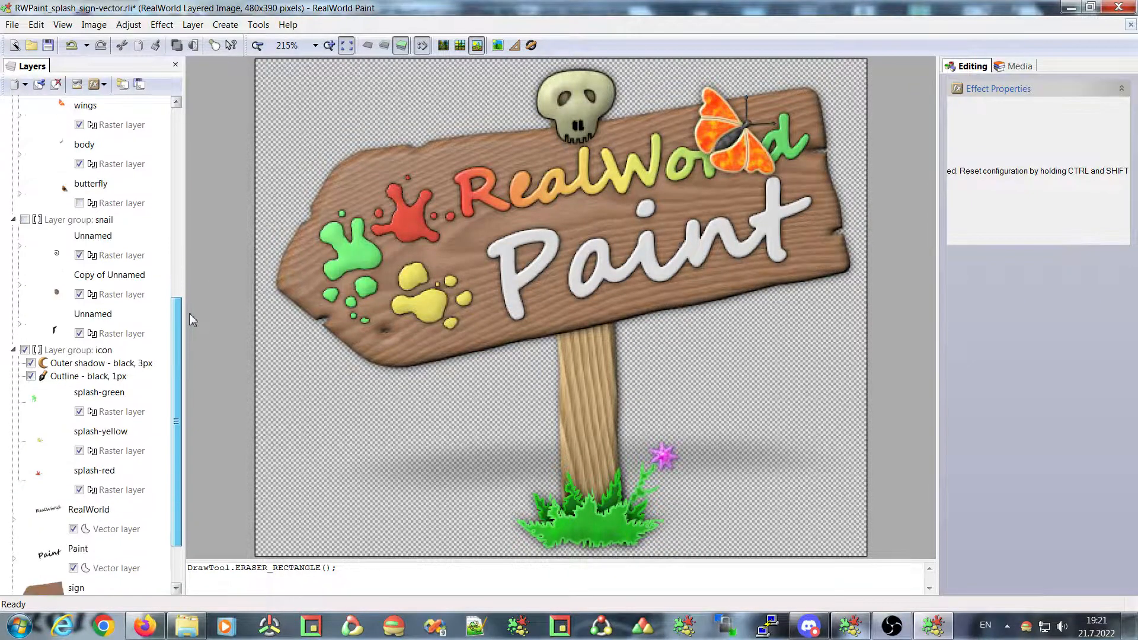
{"action": "scroll", "coordinate": [189, 313], "scroll_direction": "down", "scroll_amount": 1}
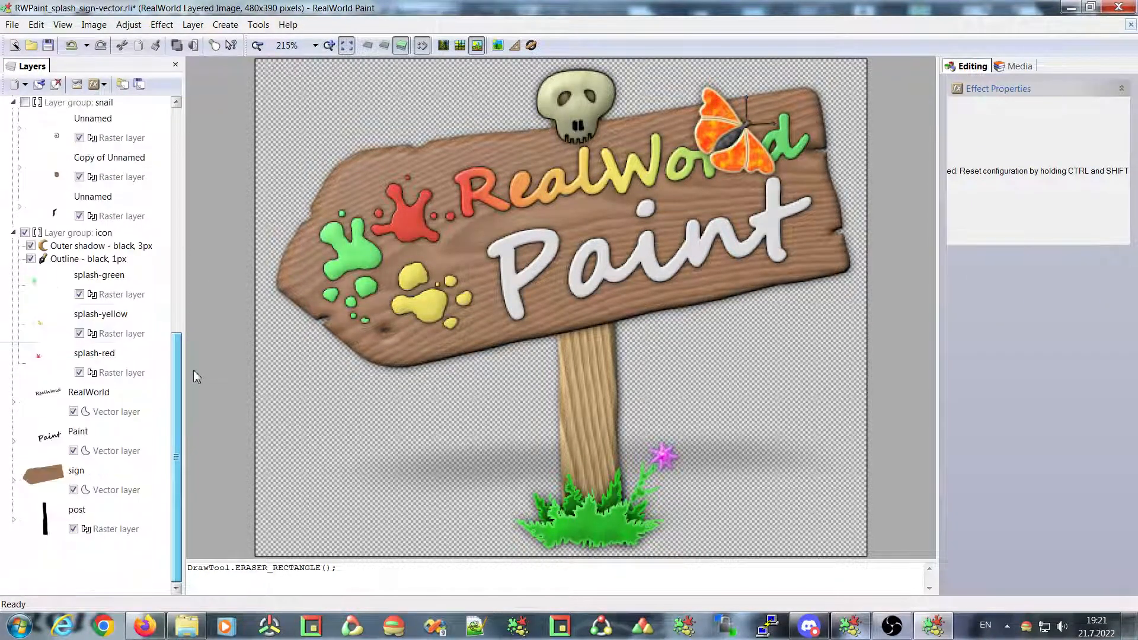
{"action": "scroll", "coordinate": [65, 332], "scroll_direction": "up", "scroll_amount": 5}
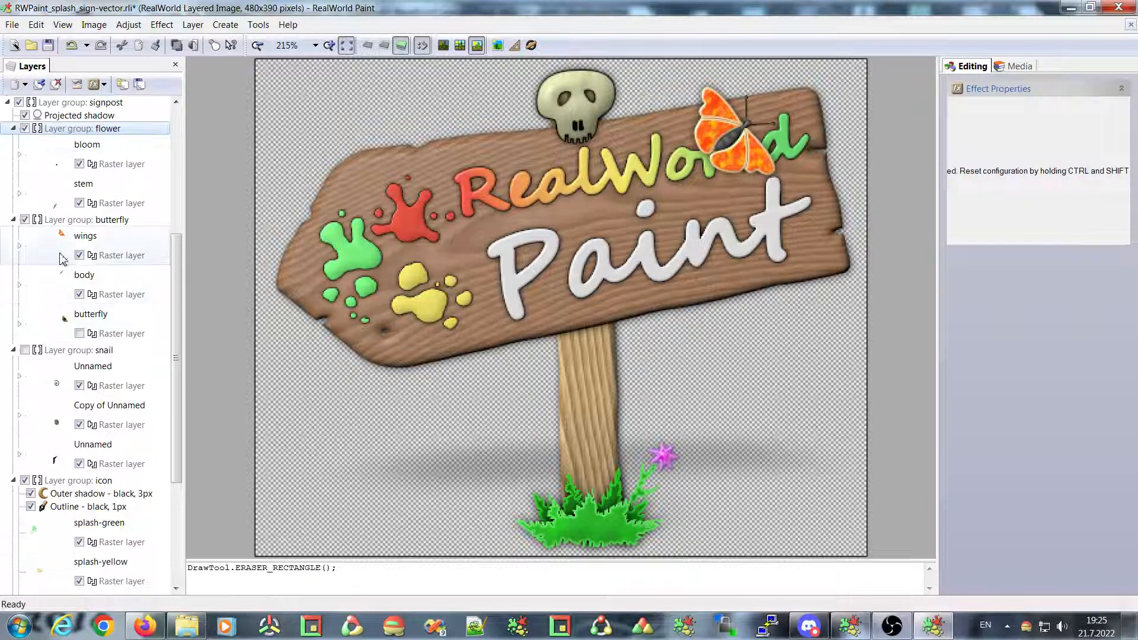
{"action": "left_click", "coordinate": [24, 219]}
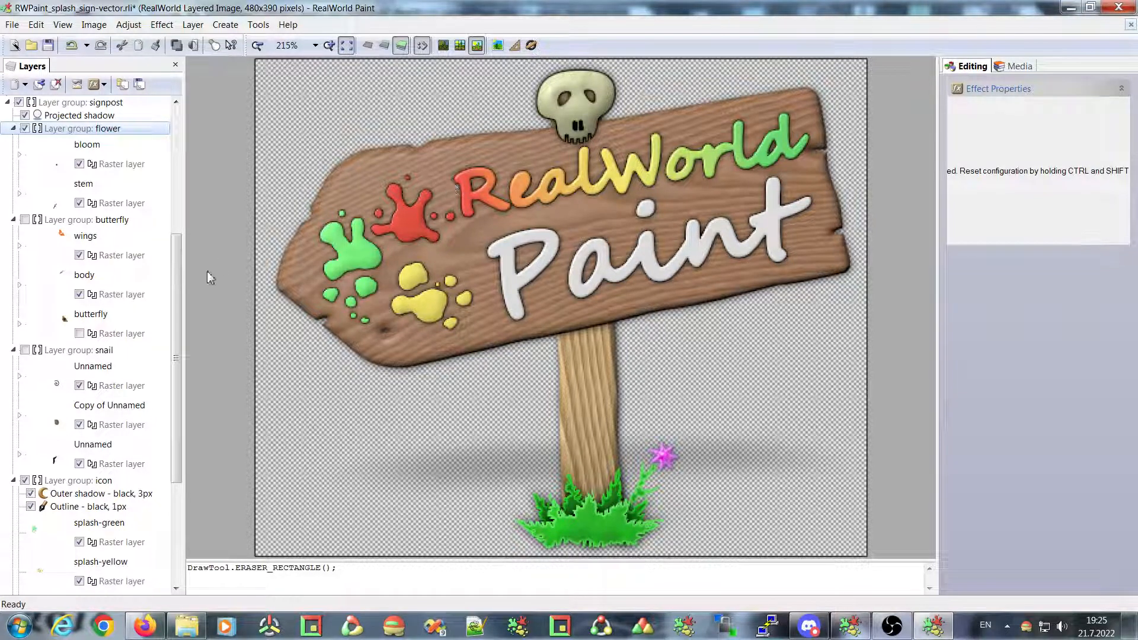
Step: Select the RealWorld text layer, view it alone without its effects, and return to the full image view
{"action": "scroll", "coordinate": [113, 415], "scroll_direction": "down", "scroll_amount": 4}
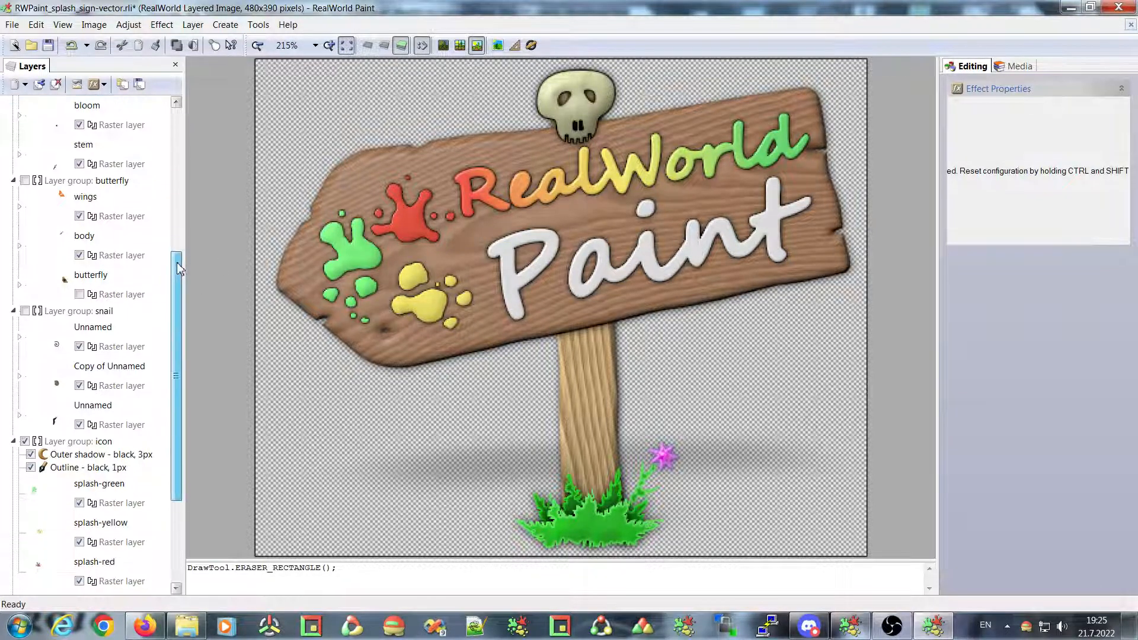
{"action": "left_click", "coordinate": [112, 415]}
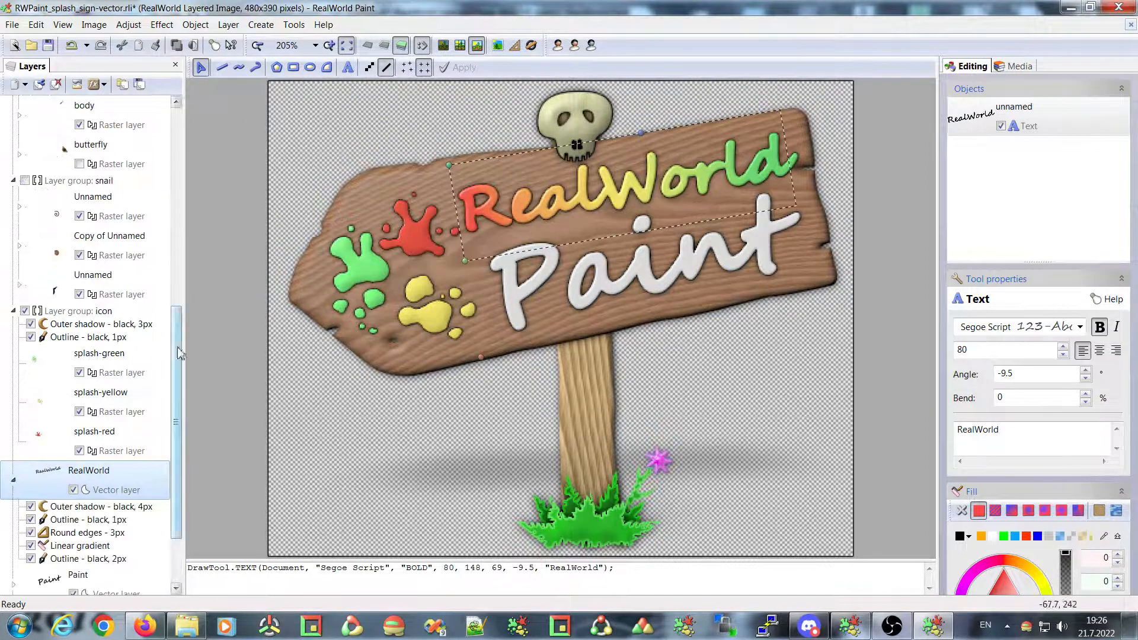
{"action": "scroll", "coordinate": [113, 415], "scroll_direction": "down", "scroll_amount": 2}
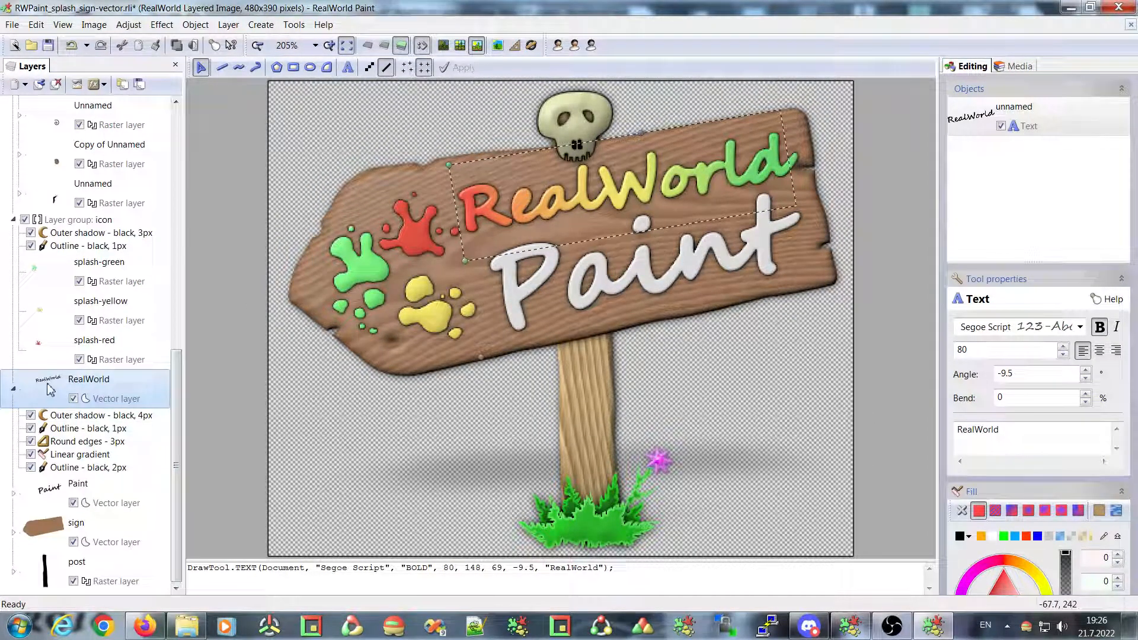
{"action": "left_click", "coordinate": [368, 48]}
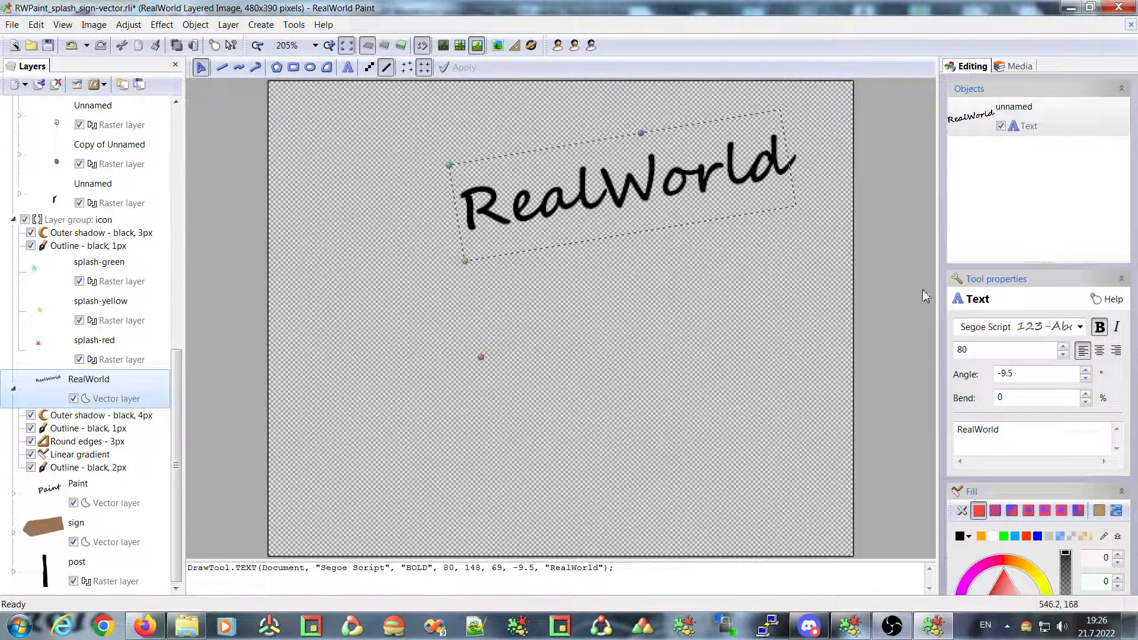
{"action": "left_click", "coordinate": [971, 128]}
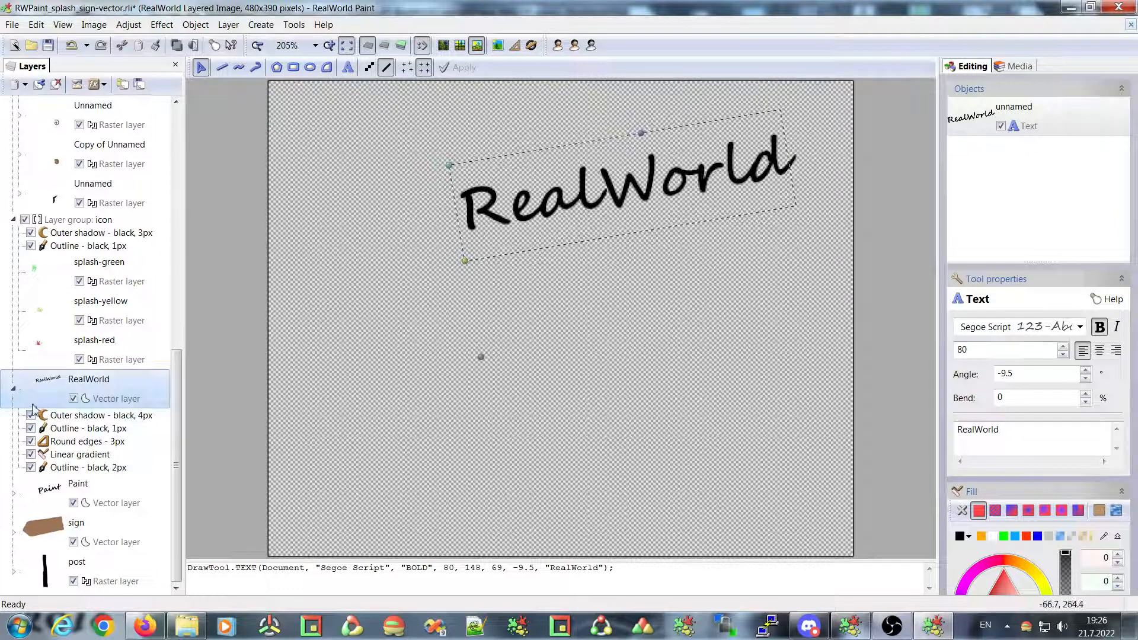
{"action": "left_click", "coordinate": [400, 45]}
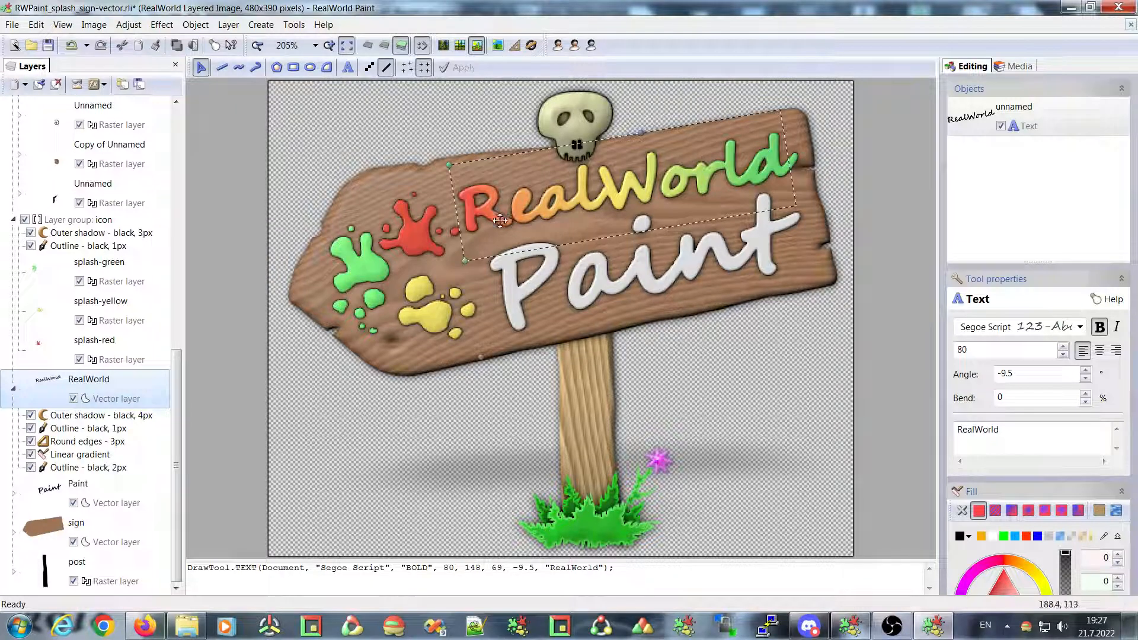
Step: Disable the RealWorld layer's outer shadow, both outlines, round edges and linear gradient effects
{"action": "left_click", "coordinate": [31, 415]}
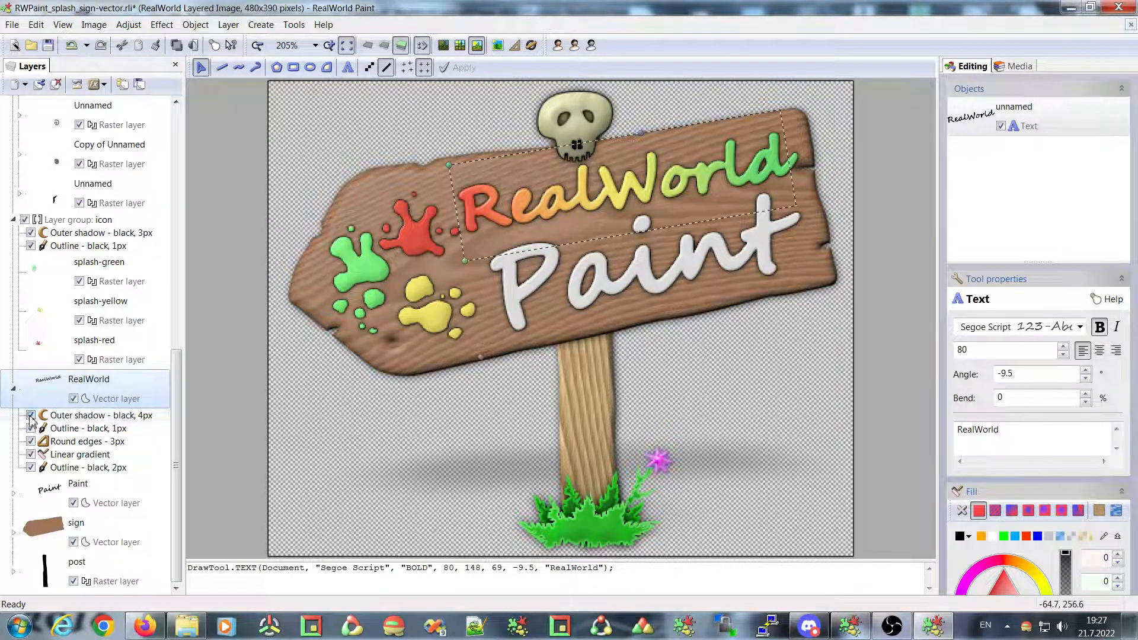
{"action": "left_click", "coordinate": [31, 428]}
{"action": "left_click", "coordinate": [44, 454]}
{"action": "left_click", "coordinate": [31, 441]}
{"action": "left_click", "coordinate": [30, 454]}
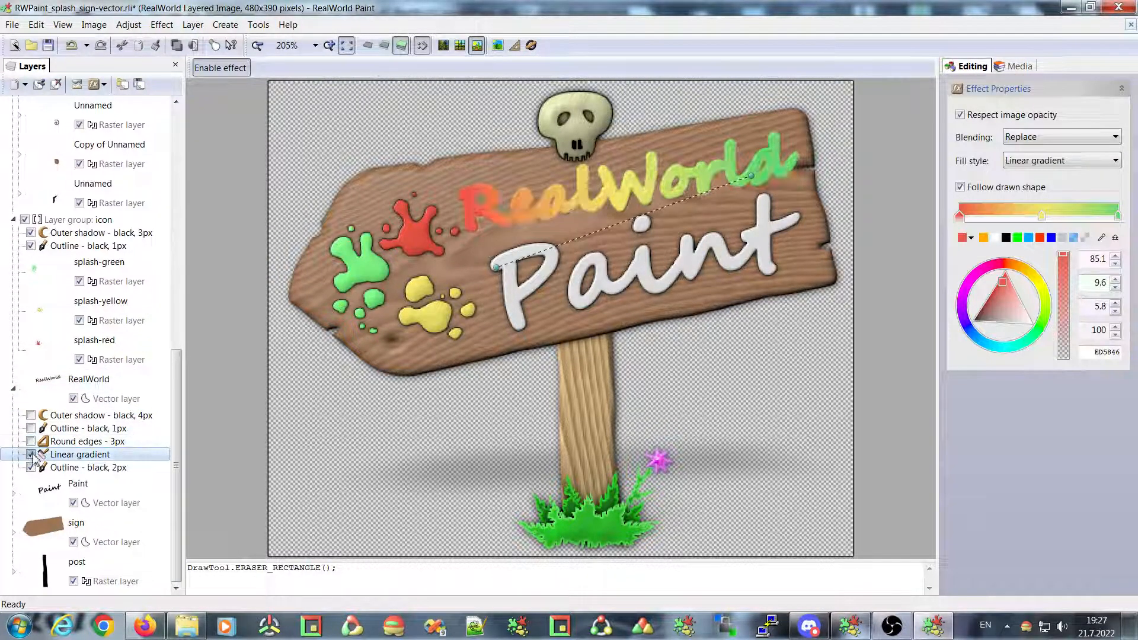
{"action": "left_click", "coordinate": [31, 467]}
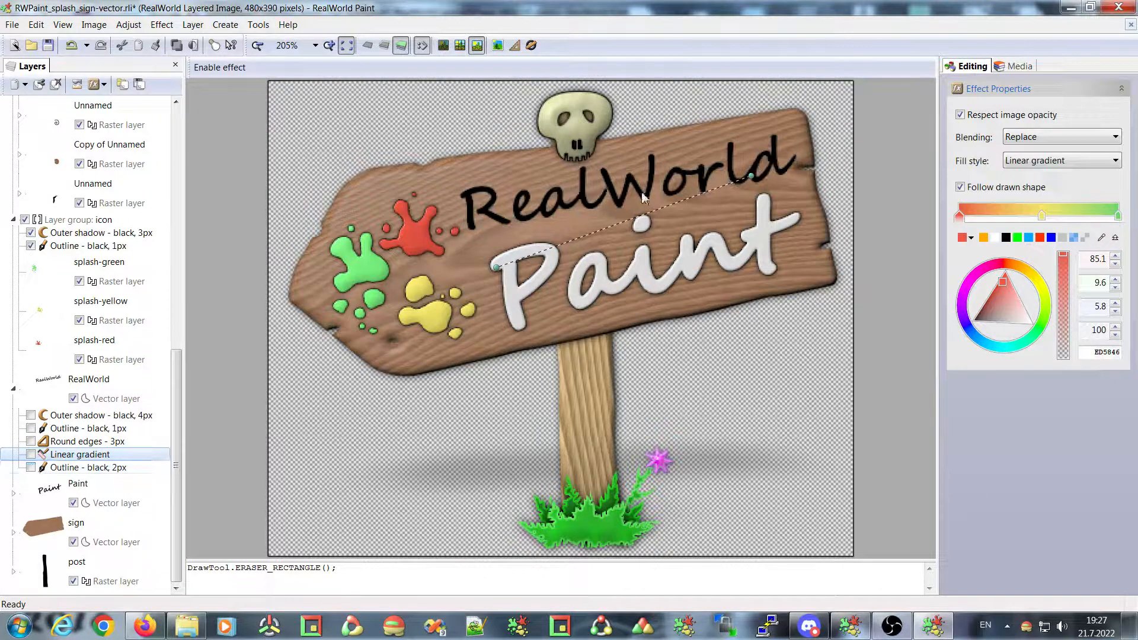
Step: Enable the RealWorld layer's 2px black outline and linear gradient, and set the gradient's middle stop to blue (0000FF)
{"action": "left_click", "coordinate": [30, 467]}
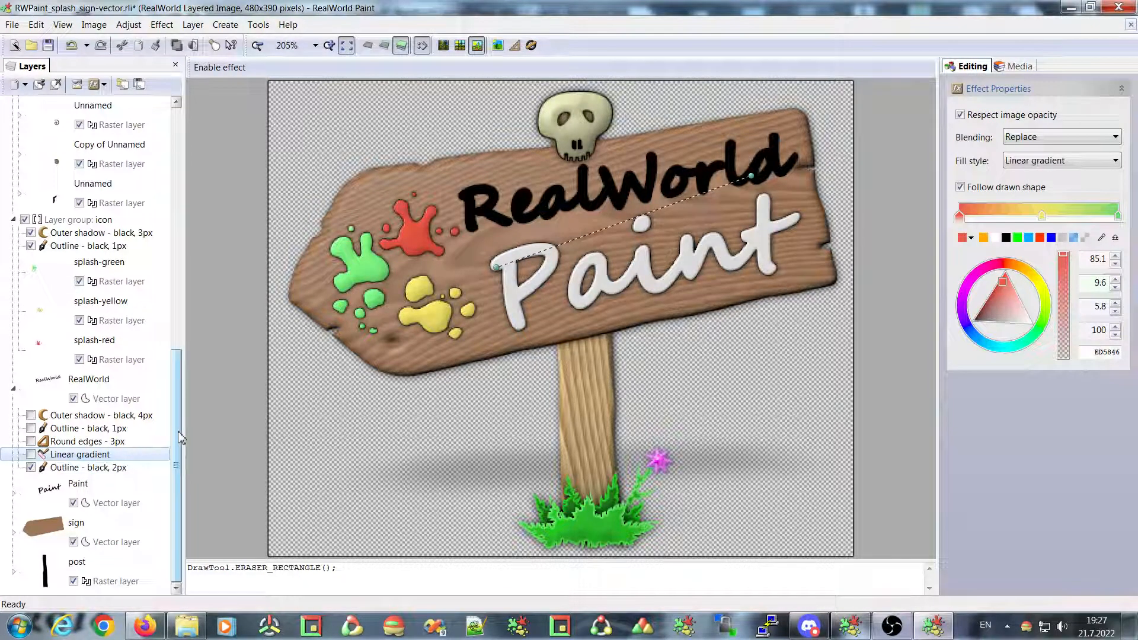
{"action": "left_click", "coordinate": [31, 454]}
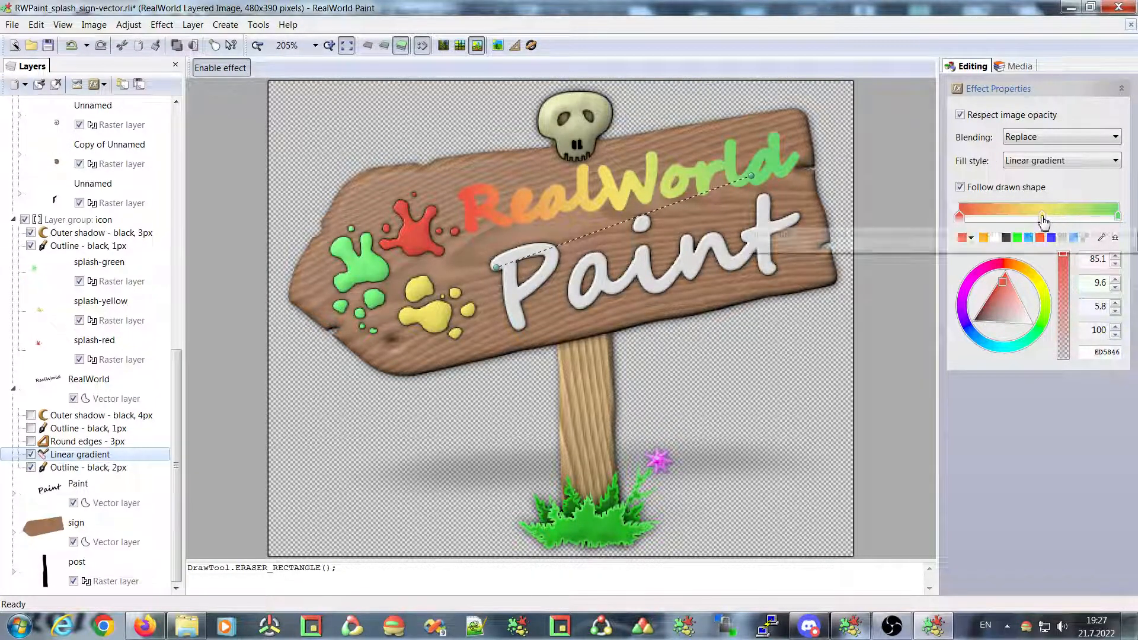
{"action": "mouse_move", "coordinate": [1041, 216]}
{"action": "left_mouse_down"}
{"action": "mouse_move", "coordinate": [1012, 220]}
{"action": "mouse_move", "coordinate": [1092, 218]}
{"action": "mouse_move", "coordinate": [1042, 219]}
{"action": "left_mouse_up"}
{"action": "left_click", "coordinate": [1050, 237]}
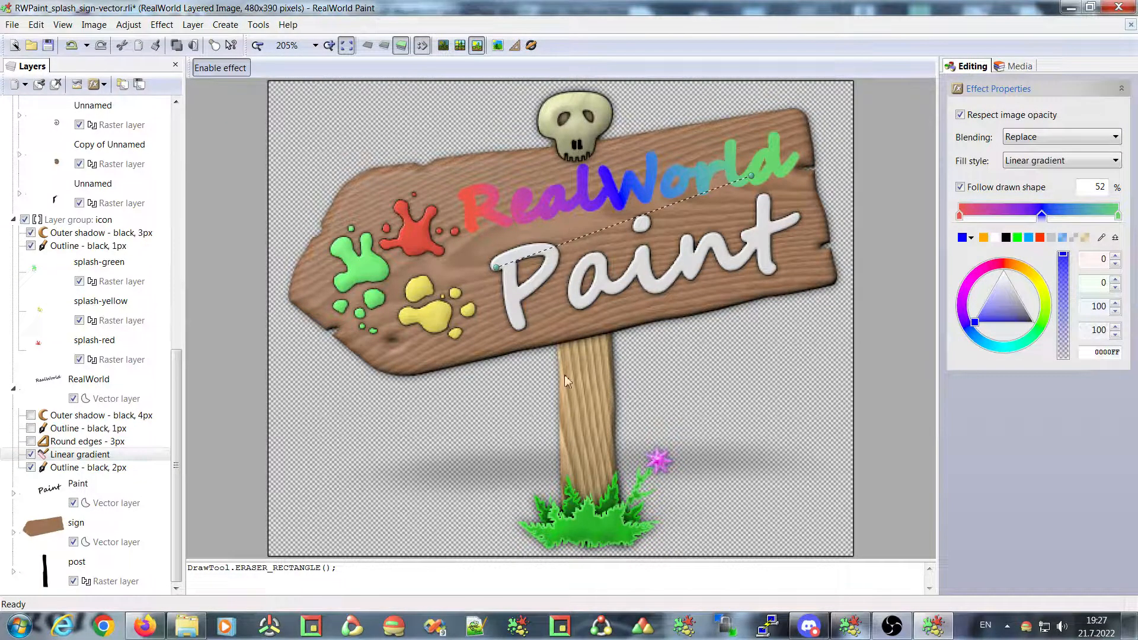
Step: Enable the RealWorld layer's 3px round edges, 1px black outline and 4px black outer shadow effects
{"action": "left_click", "coordinate": [31, 441]}
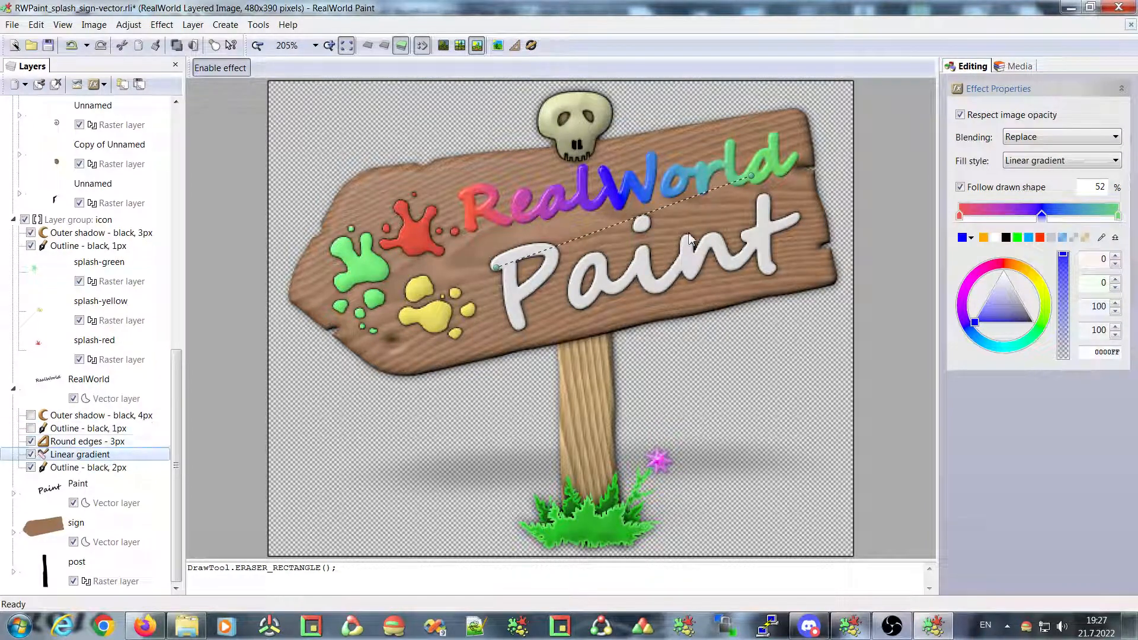
{"action": "left_click", "coordinate": [86, 453]}
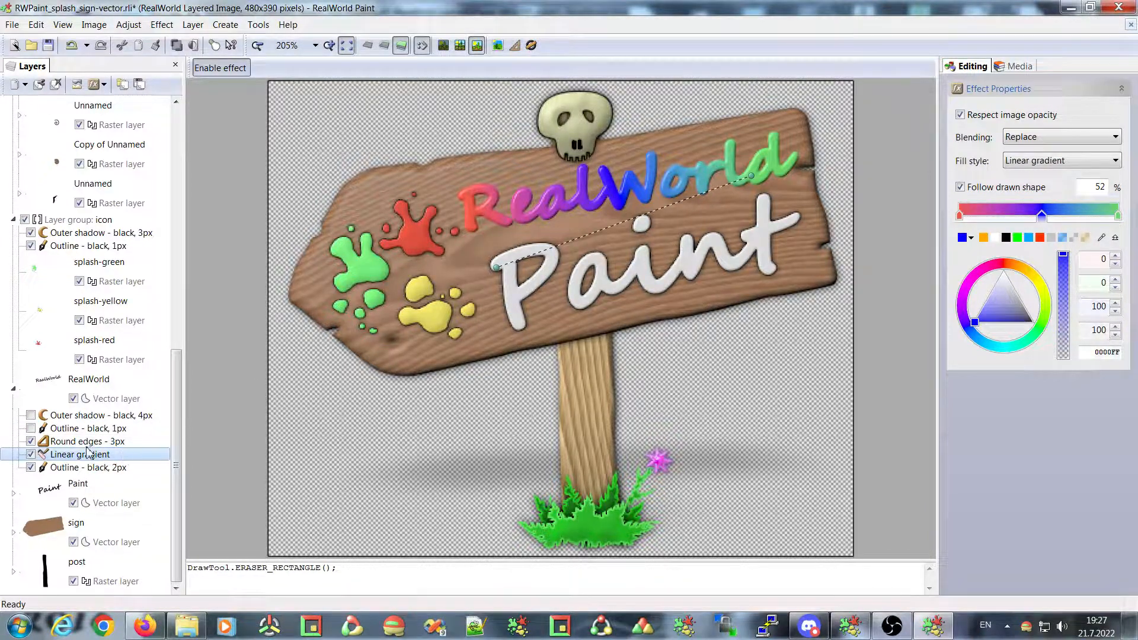
{"action": "left_click", "coordinate": [31, 428]}
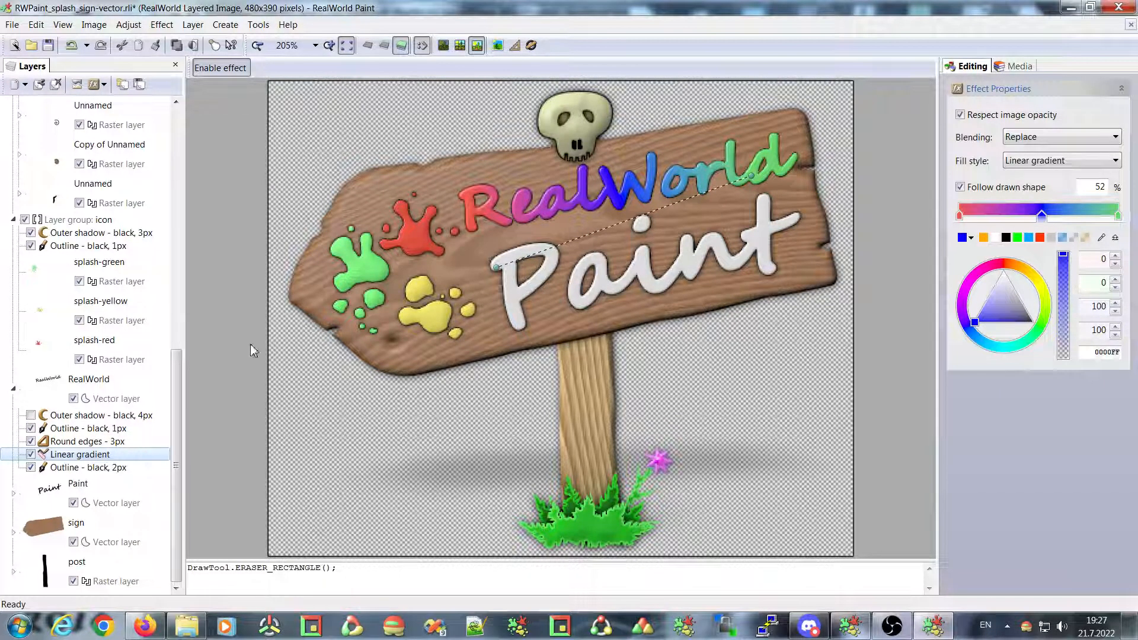
{"action": "left_click", "coordinate": [31, 414]}
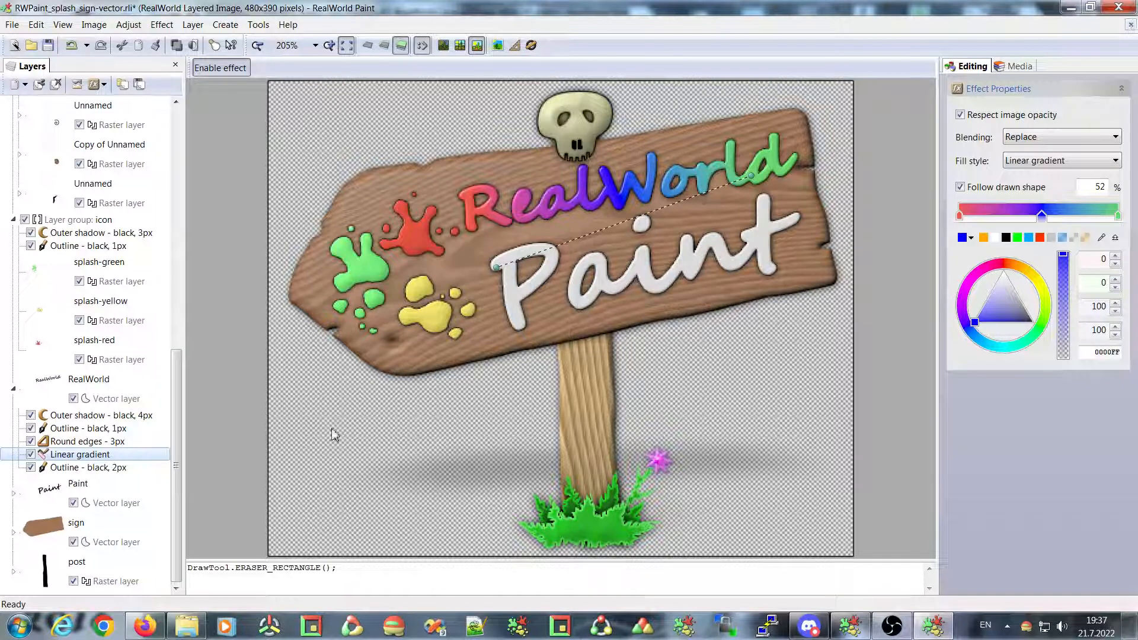
Step: Switch to Windows Explorer and browse to the working folder under _testData\SVG
{"action": "left_click", "coordinate": [184, 629]}
{"action": "left_click", "coordinate": [479, 259]}
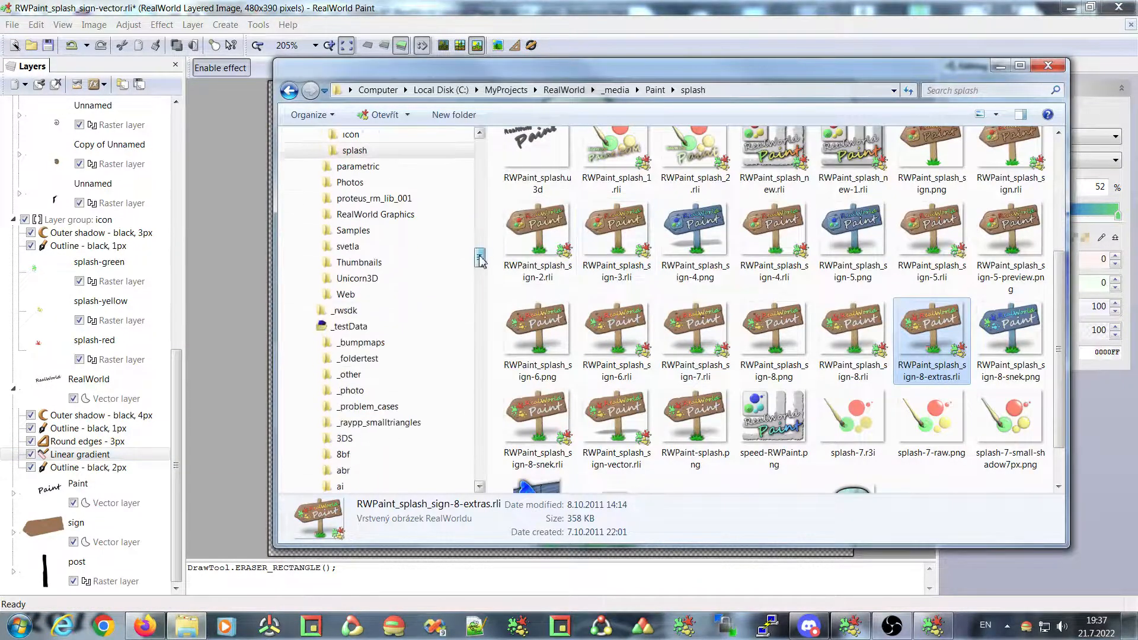
{"action": "left_click_drag", "start_coordinate": [480, 258], "coordinate": [492, 309]}
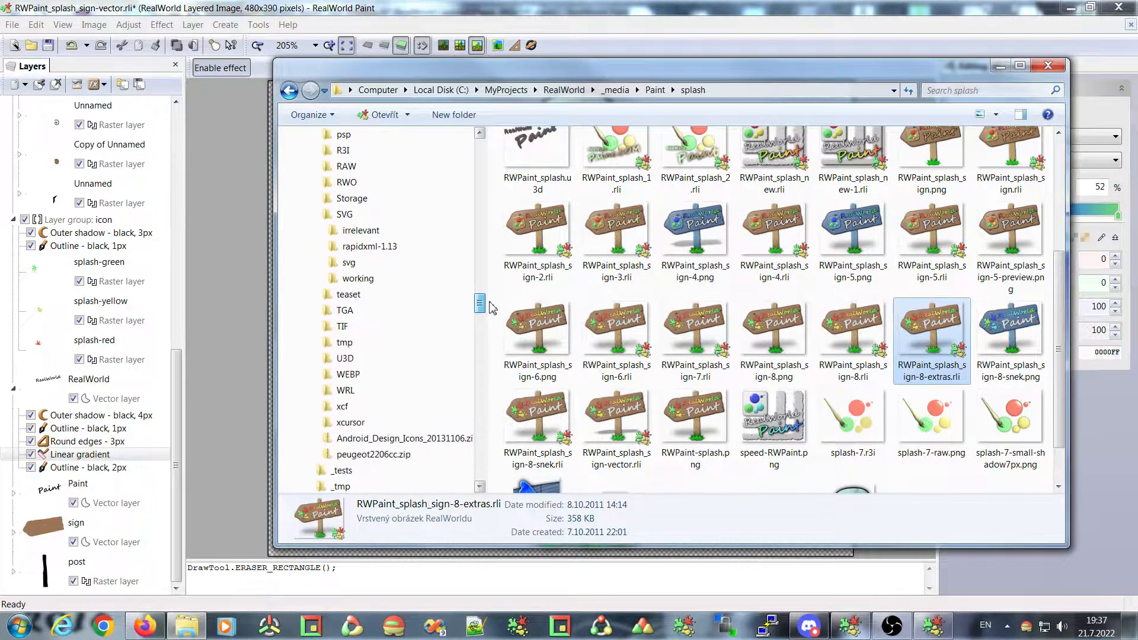
{"action": "left_click", "coordinate": [348, 262]}
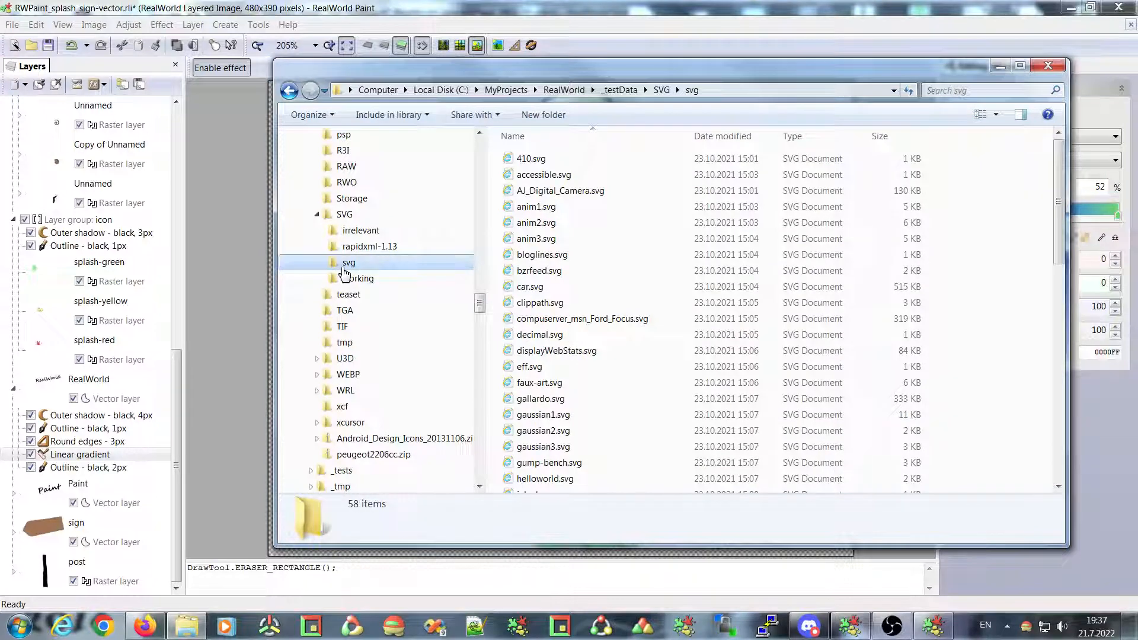
{"action": "left_click", "coordinate": [365, 283]}
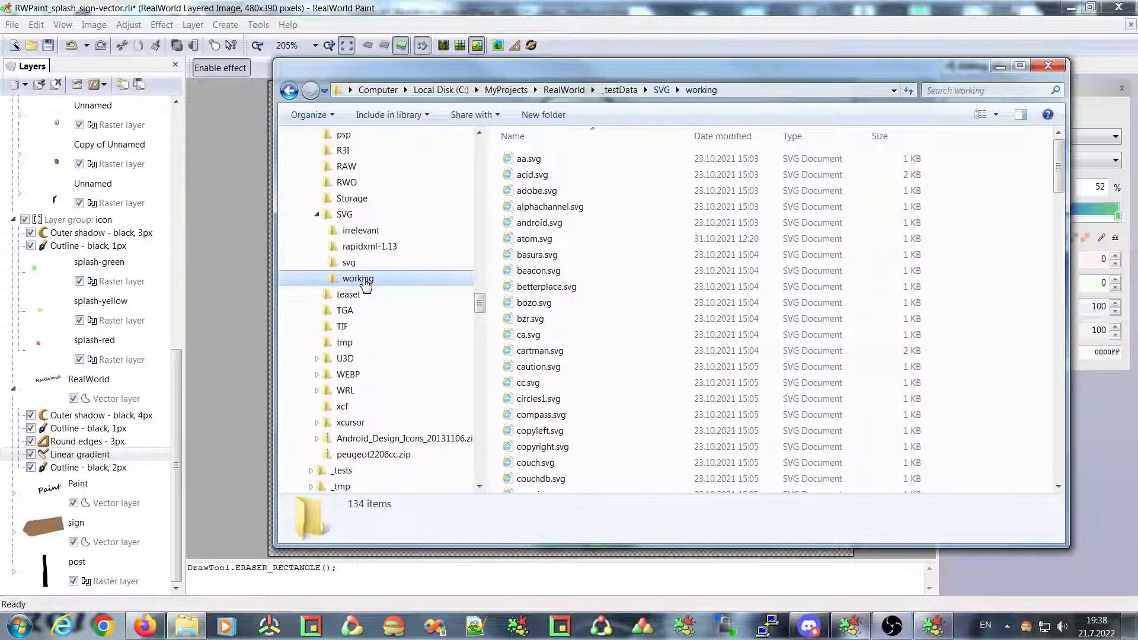
{"action": "left_click_drag", "start_coordinate": [827, 64], "coordinate": [819, 95]}
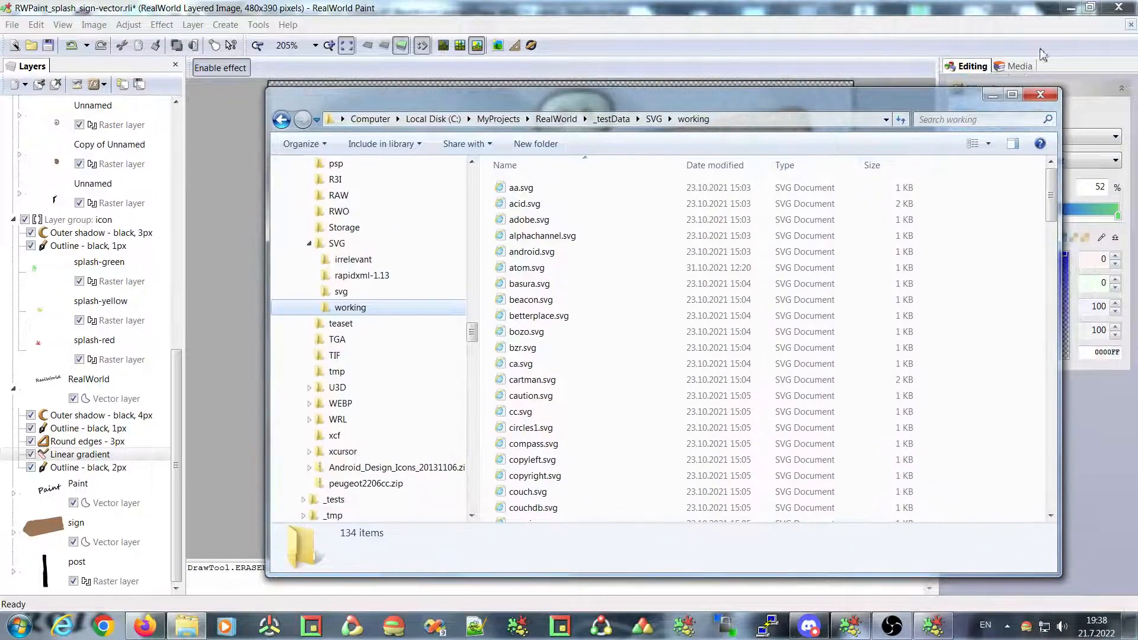
Step: Close RWPaint_splash_sign-vector.rli without saving and open android.svg from the working folder in RealWorld Paint
{"action": "left_click", "coordinate": [1130, 28]}
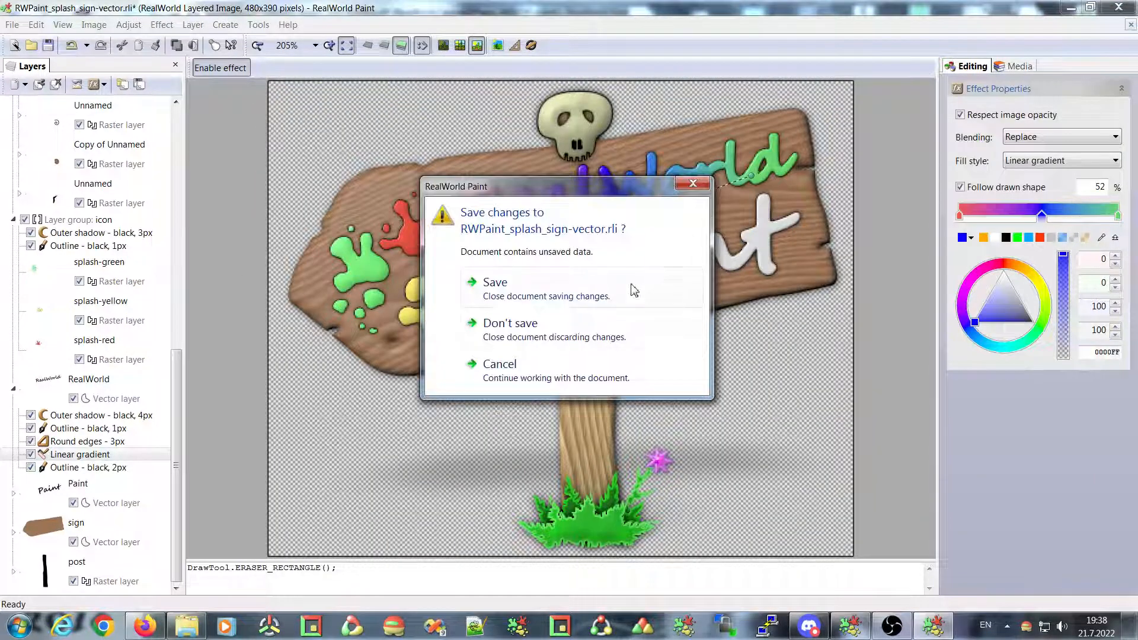
{"action": "left_click", "coordinate": [533, 328]}
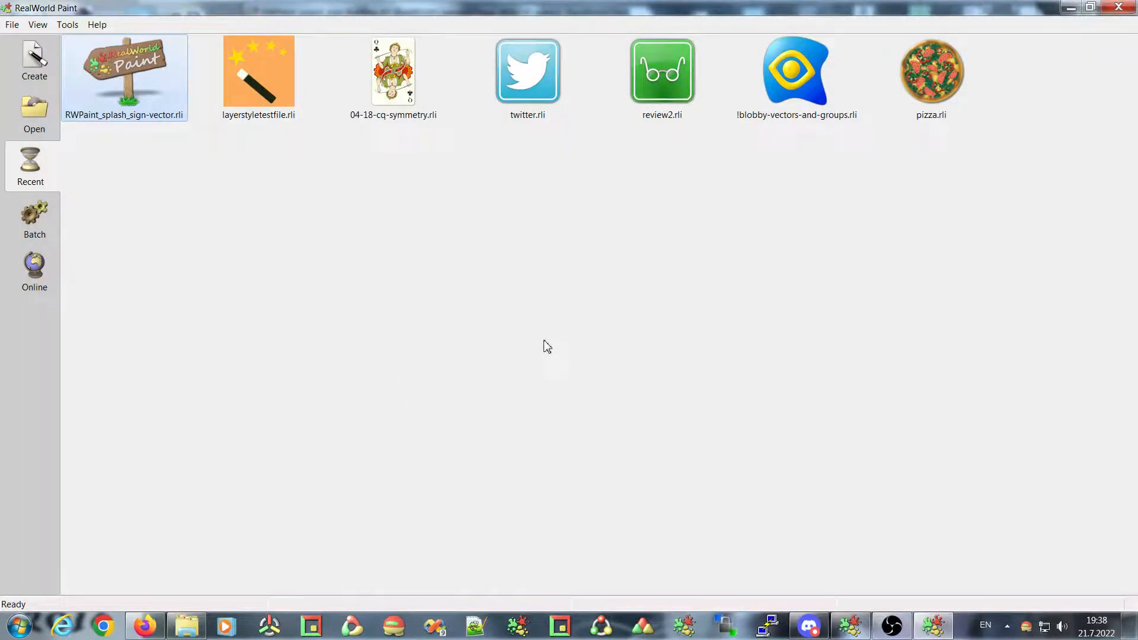
{"action": "left_click", "coordinate": [187, 626]}
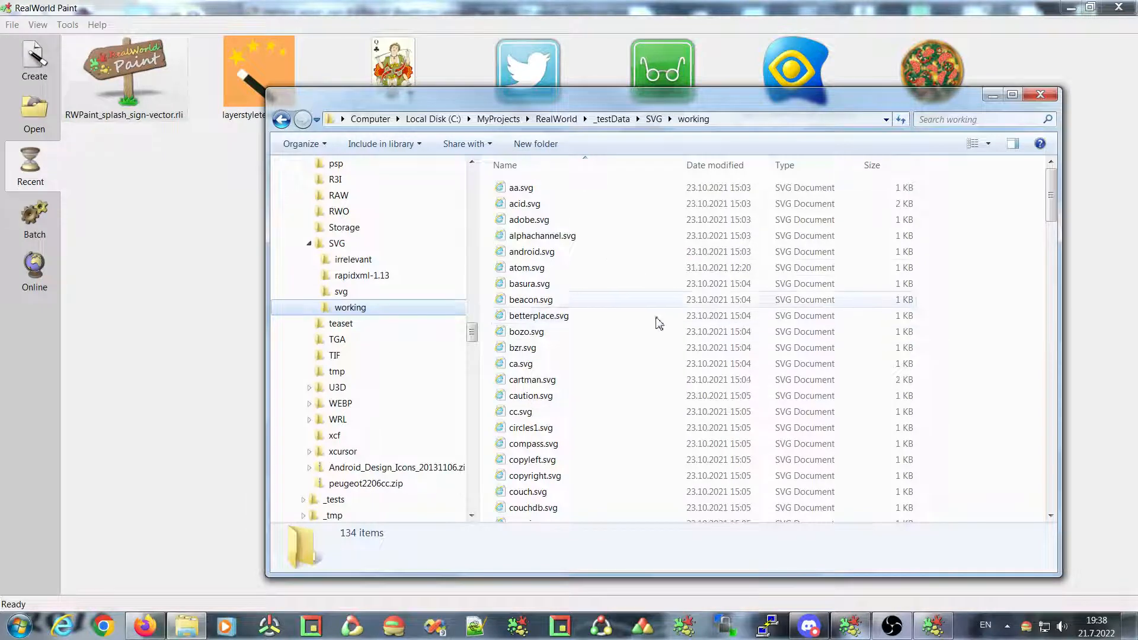
{"action": "left_click", "coordinate": [527, 267]}
{"action": "mouse_move", "coordinate": [532, 251]}
{"action": "left_mouse_down"}
{"action": "mouse_move", "coordinate": [254, 272]}
{"action": "mouse_move", "coordinate": [163, 249]}
{"action": "left_mouse_up"}
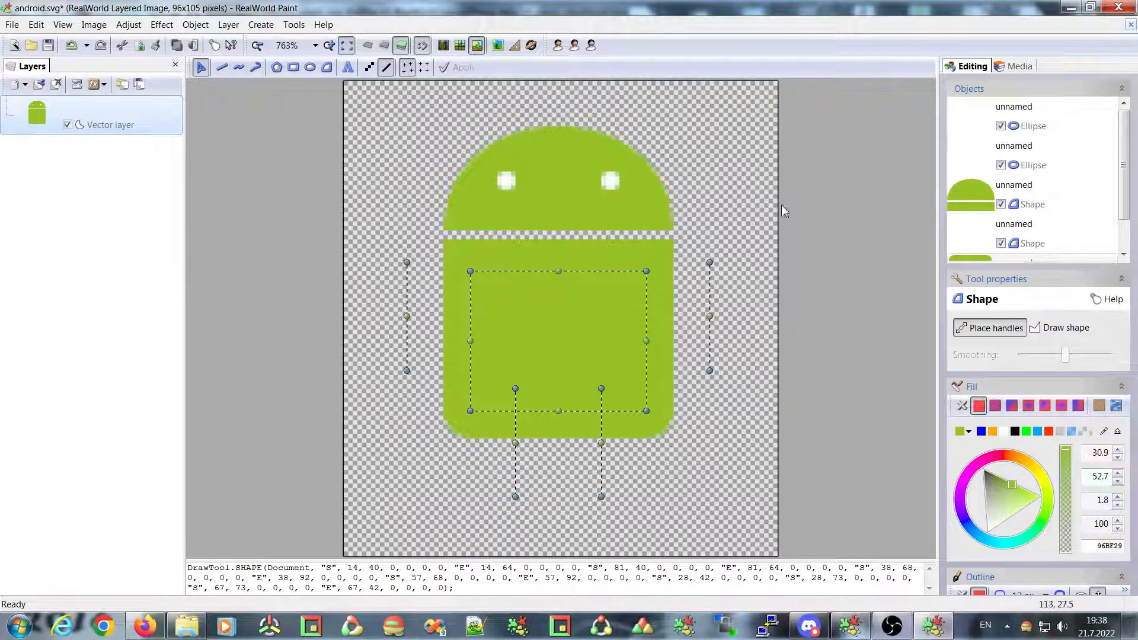
Step: Select each of the android's white eye ellipses in turn and close android.svg without saving
{"action": "left_click", "coordinate": [974, 130]}
{"action": "left_click", "coordinate": [972, 165]}
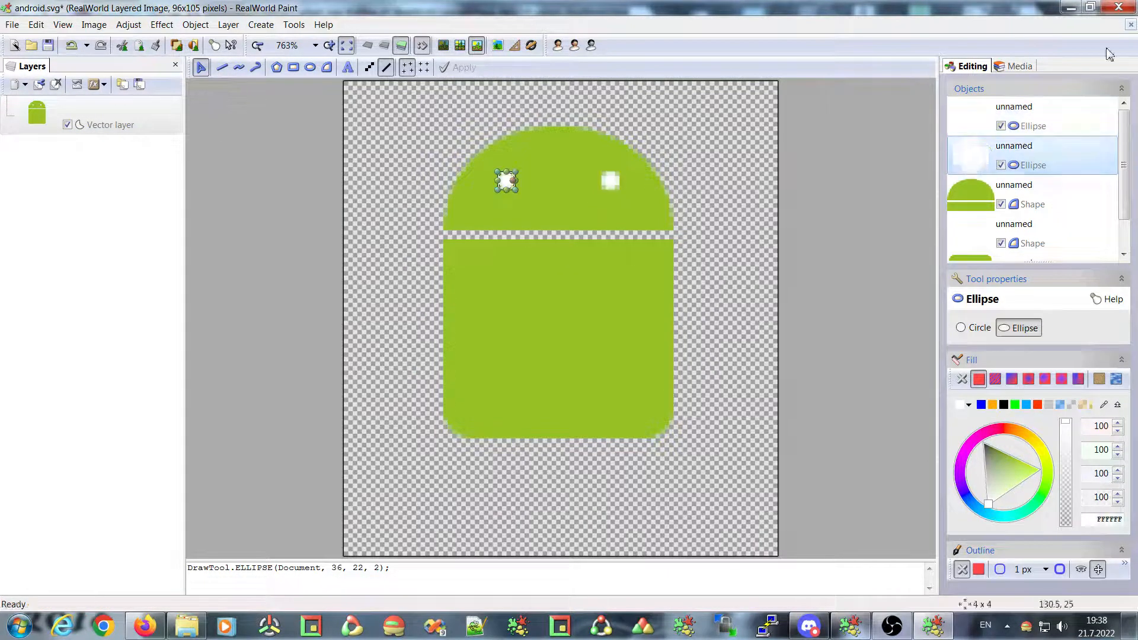
{"action": "left_click", "coordinate": [1131, 24]}
{"action": "left_click", "coordinate": [615, 323]}
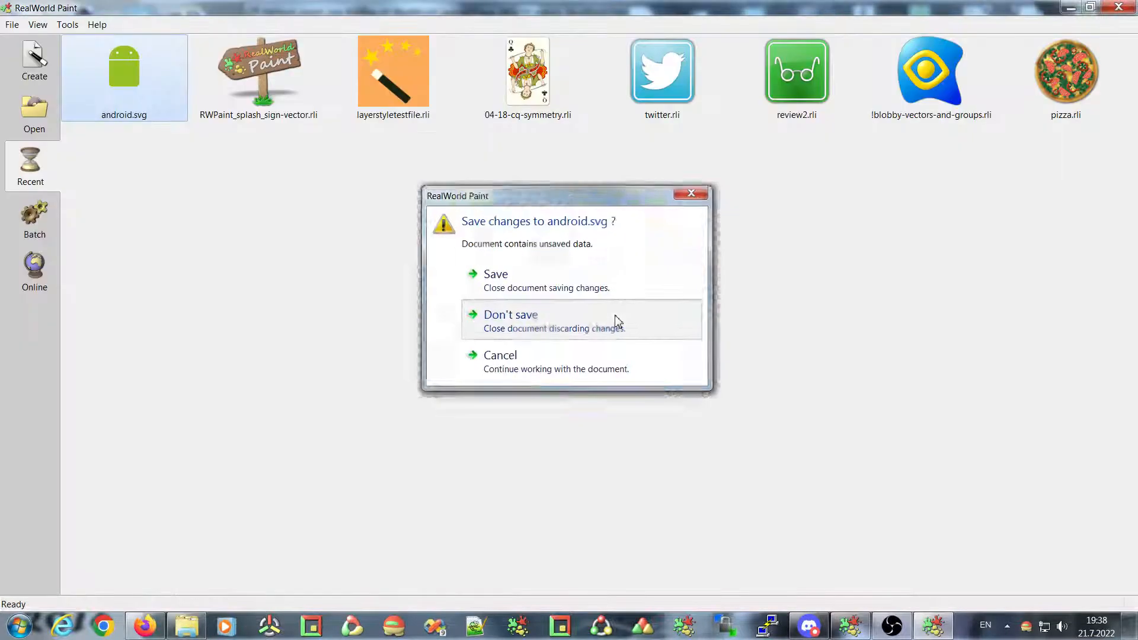
Step: Open betterplace.svg from the working folder in Windows Explorer in RealWorld Paint
{"action": "left_click", "coordinate": [187, 625]}
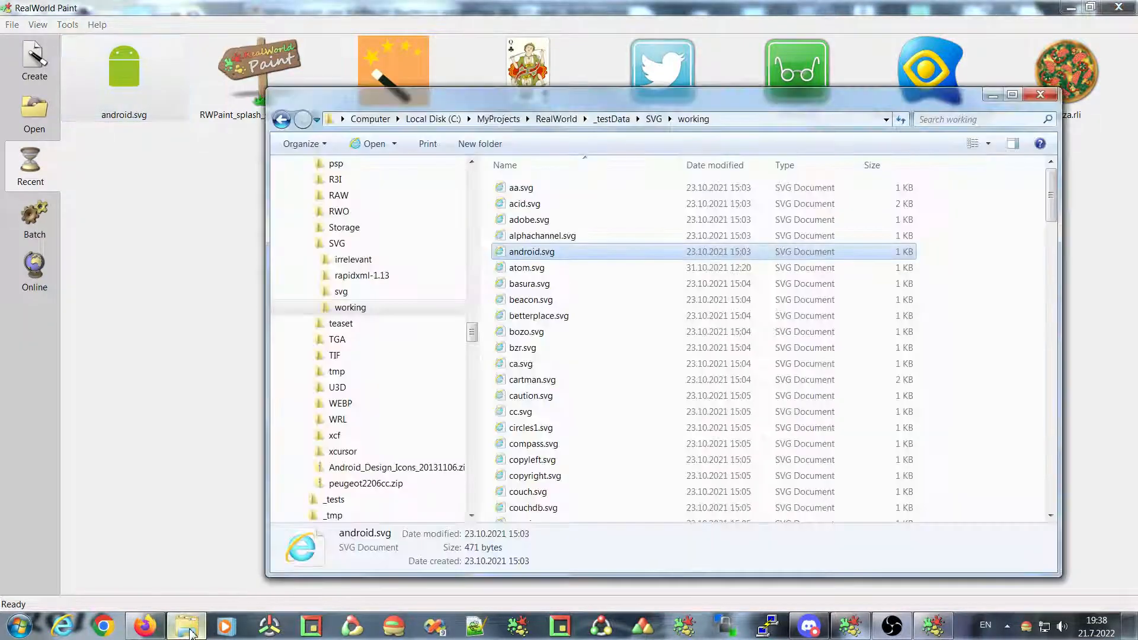
{"action": "mouse_move", "coordinate": [529, 316]}
{"action": "left_mouse_down"}
{"action": "mouse_move", "coordinate": [122, 237]}
{"action": "mouse_move", "coordinate": [136, 255]}
{"action": "left_mouse_up"}
{"action": "left_click", "coordinate": [419, 12]}
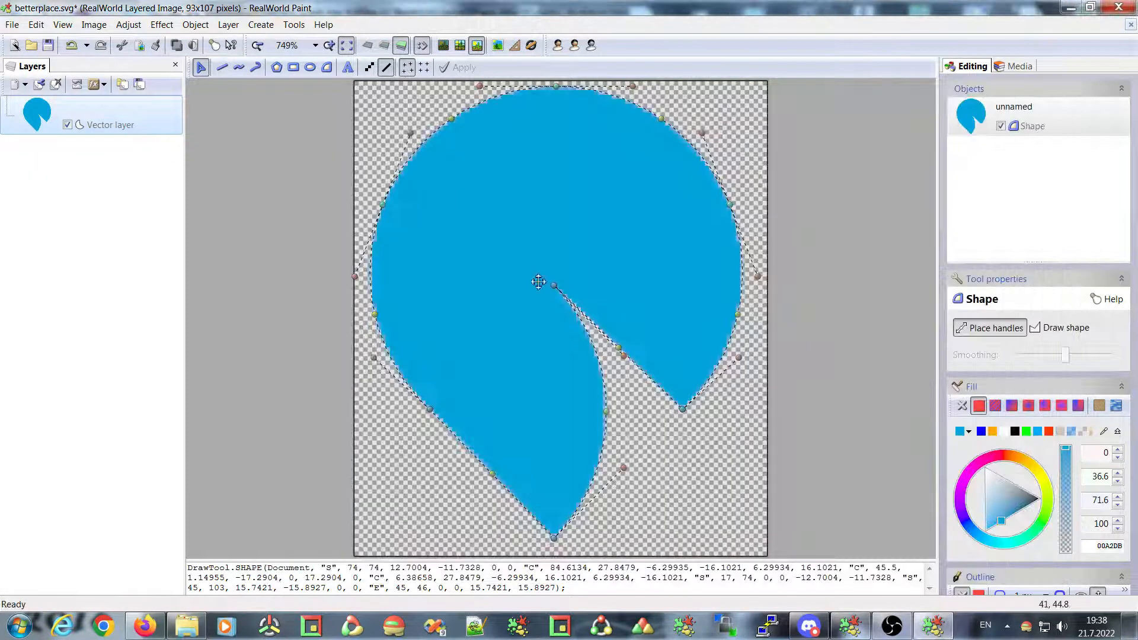
Step: Close betterplace.svg without saving and open cartman.svg from the working folder in RealWorld Paint
{"action": "left_click", "coordinate": [1131, 25]}
{"action": "left_click", "coordinate": [501, 326]}
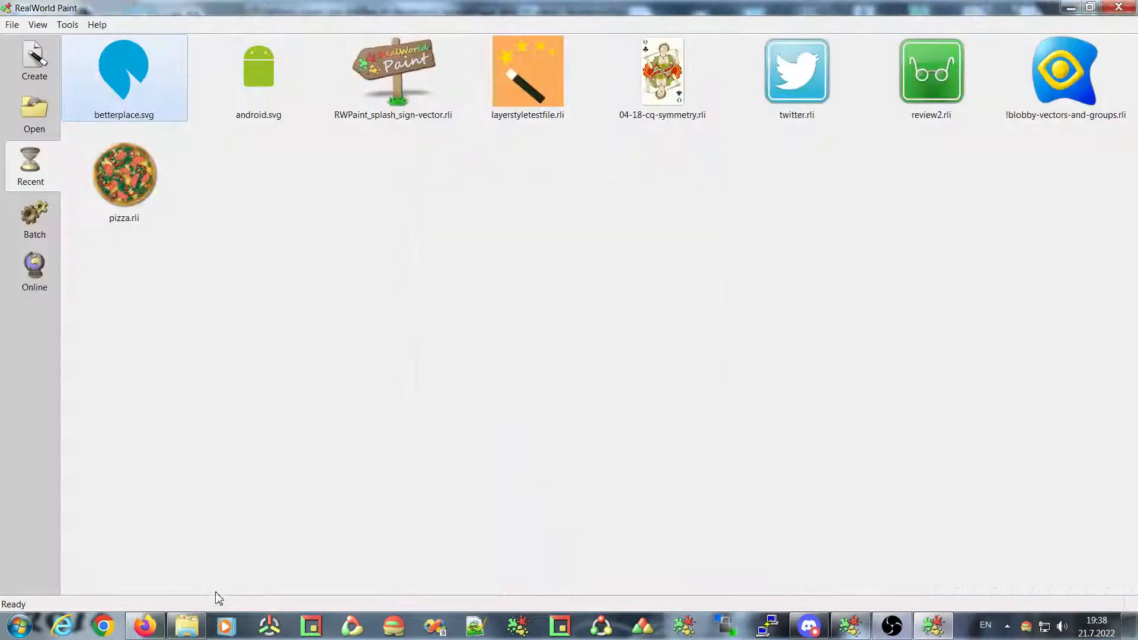
{"action": "left_click", "coordinate": [187, 626]}
{"action": "left_click", "coordinate": [529, 381]}
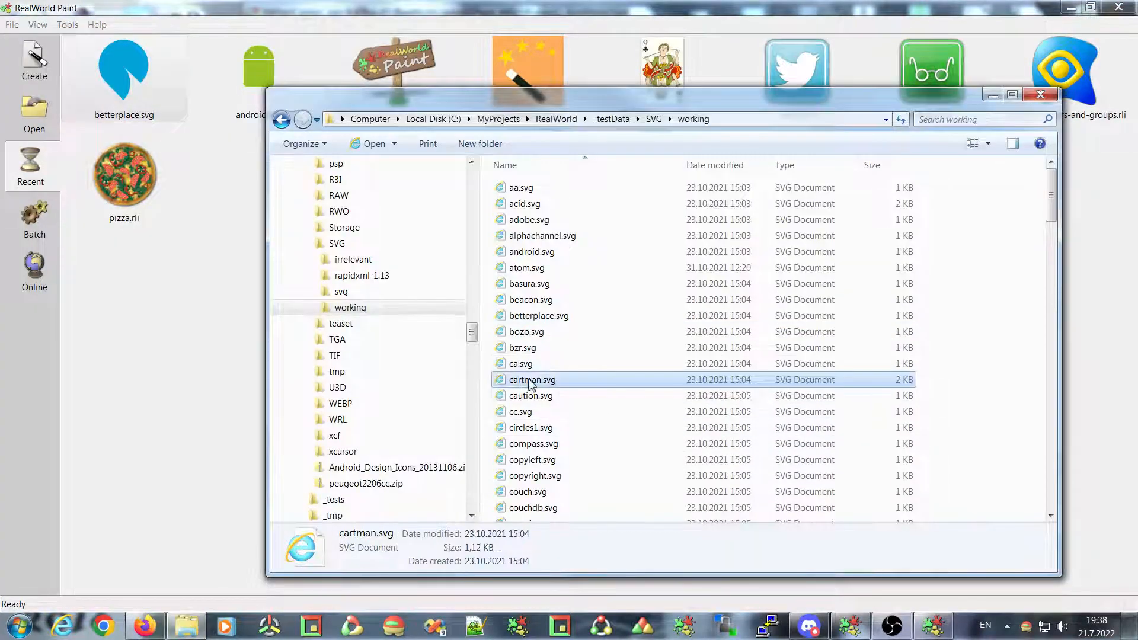
{"action": "mouse_move", "coordinate": [529, 383]}
{"action": "left_mouse_down"}
{"action": "mouse_move", "coordinate": [593, 415]}
{"action": "mouse_move", "coordinate": [320, 314]}
{"action": "mouse_move", "coordinate": [172, 279]}
{"action": "mouse_move", "coordinate": [178, 309]}
{"action": "left_mouse_up"}
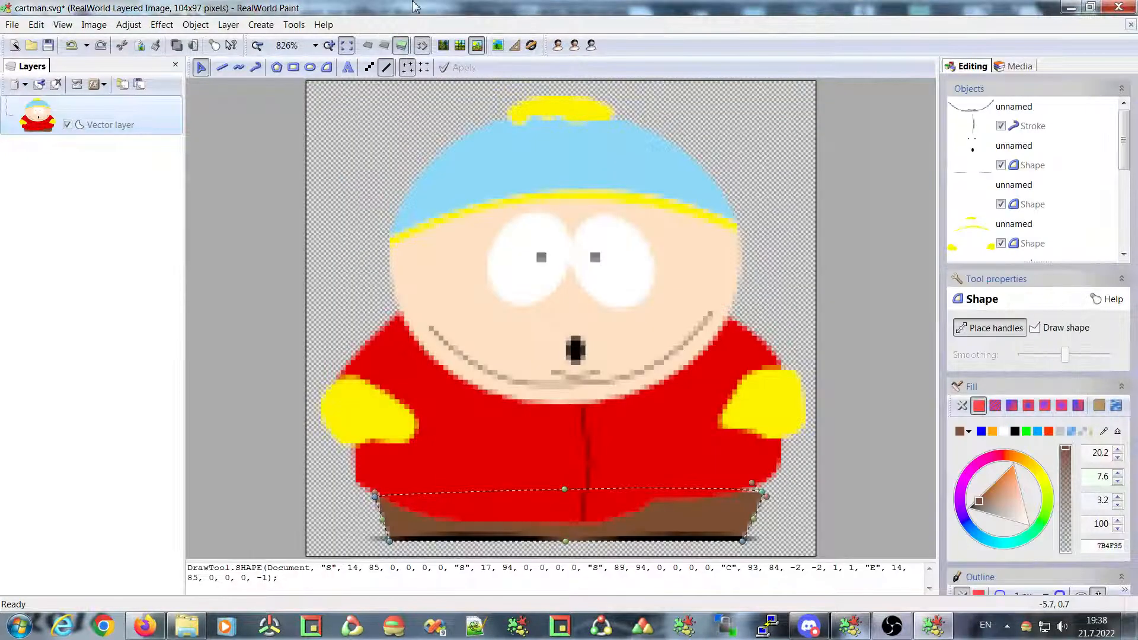
Step: Select the white eyes shape on Cartman's face and shift it slightly around its place
{"action": "left_click", "coordinate": [256, 133]}
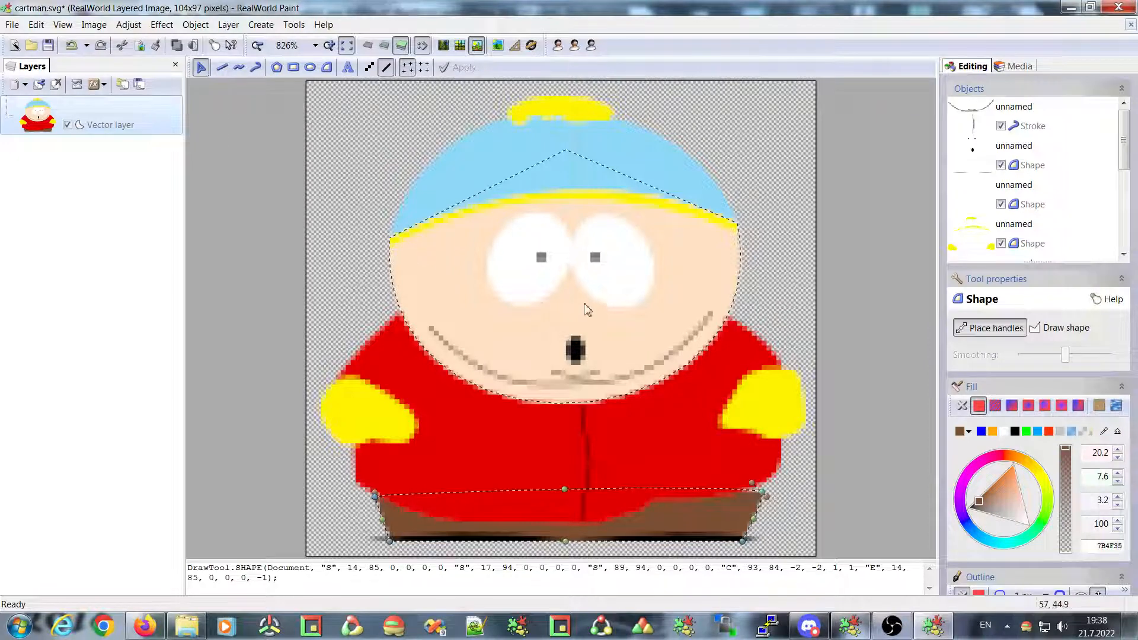
{"action": "left_click", "coordinate": [513, 270]}
{"action": "left_click_drag", "start_coordinate": [513, 270], "coordinate": [508, 278]}
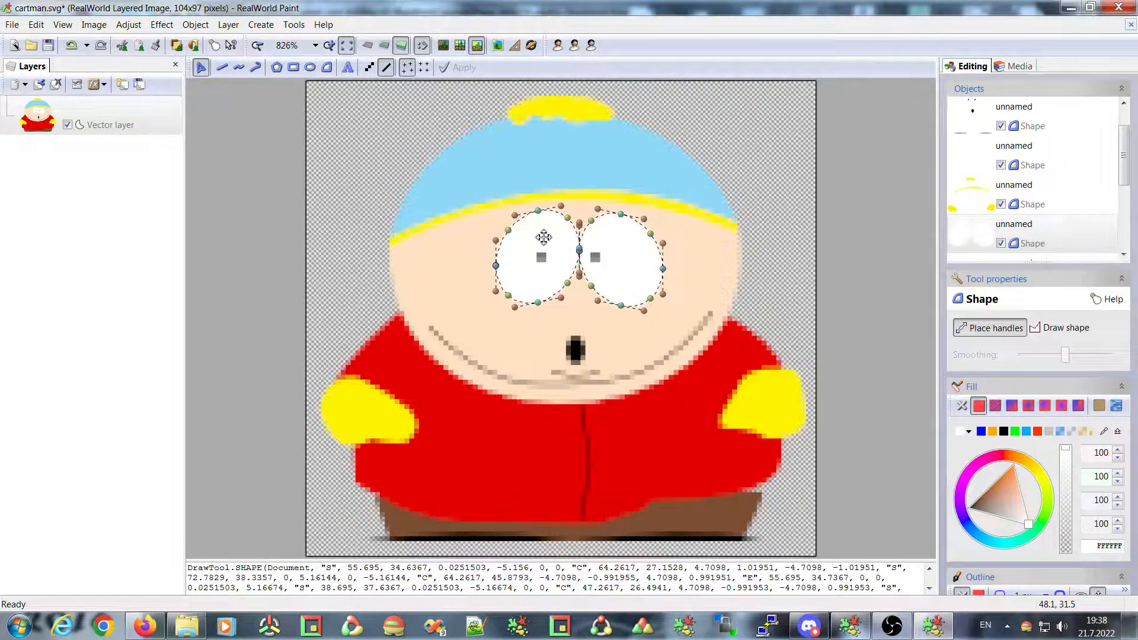
{"action": "left_click_drag", "start_coordinate": [544, 229], "coordinate": [543, 232]}
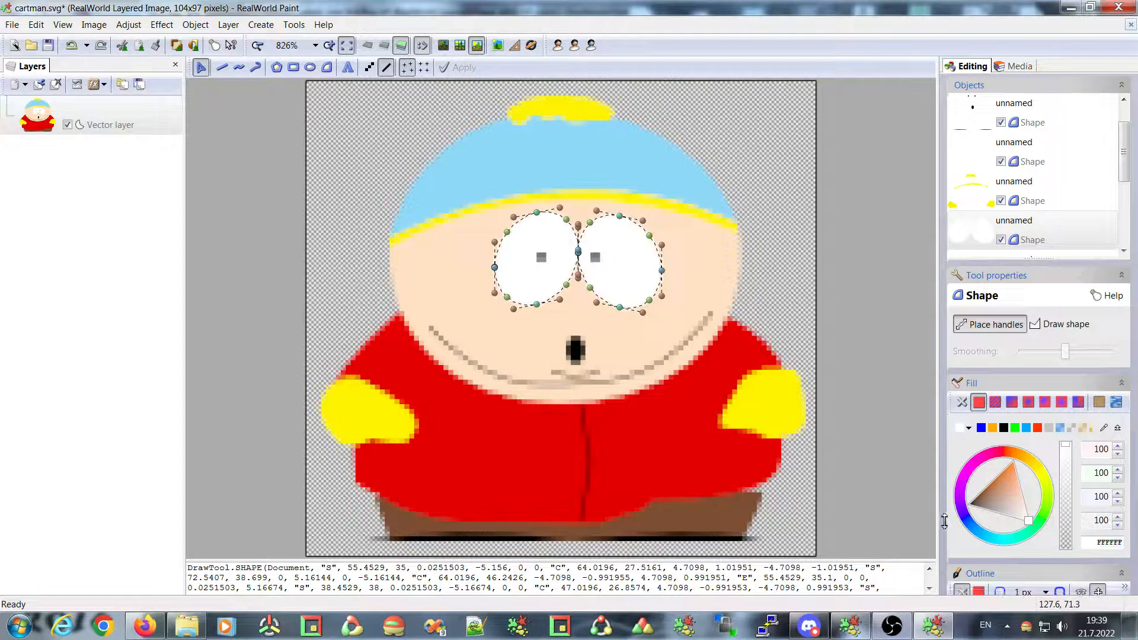
{"action": "scroll", "coordinate": [944, 521], "scroll_direction": "down", "scroll_amount": 1}
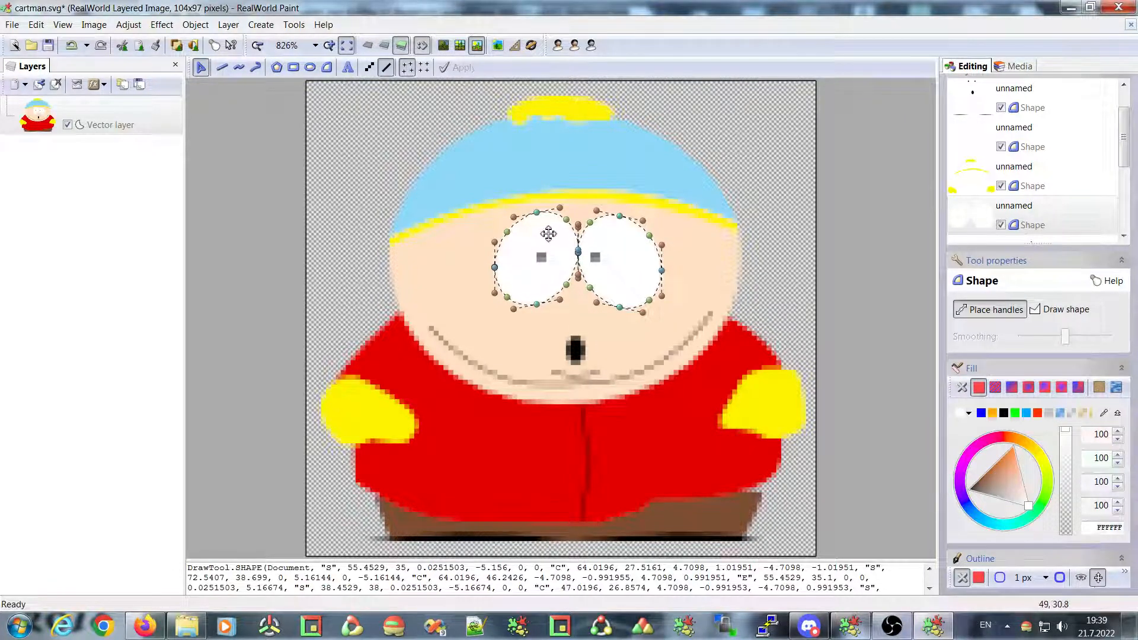
{"action": "left_click_drag", "start_coordinate": [541, 256], "coordinate": [543, 255]}
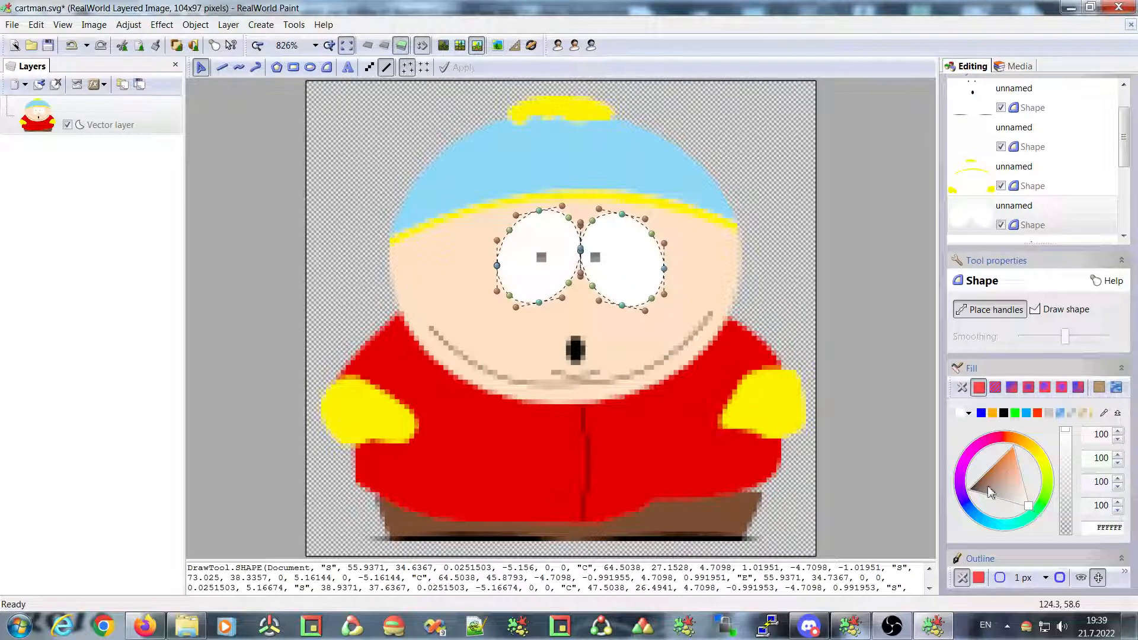
Step: Give the eyes shape a solid black outline 2 px wide and nudge the shape into place on the face
{"action": "scroll", "coordinate": [980, 581], "scroll_direction": "down", "scroll_amount": 3}
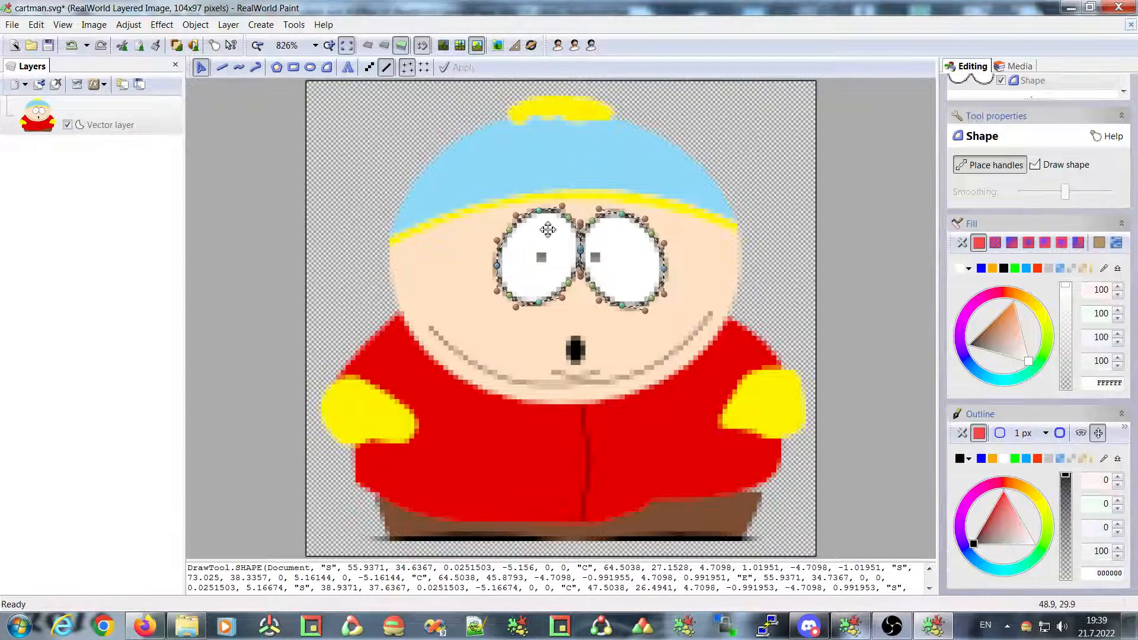
{"action": "left_click_drag", "start_coordinate": [547, 229], "coordinate": [540, 226]}
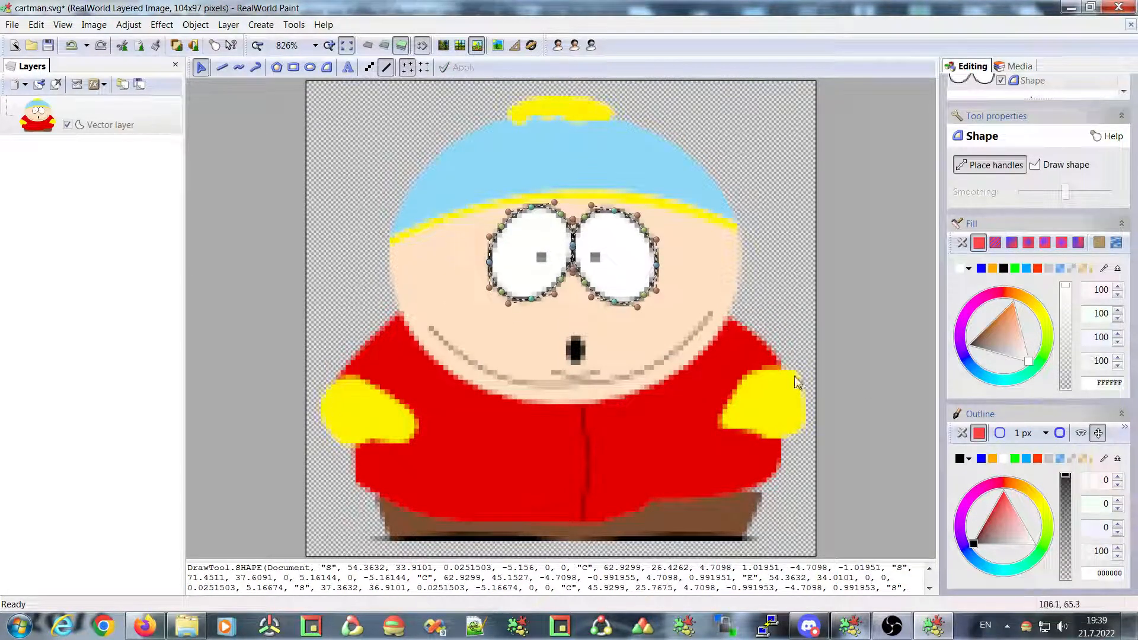
{"action": "left_click", "coordinate": [1045, 433]}
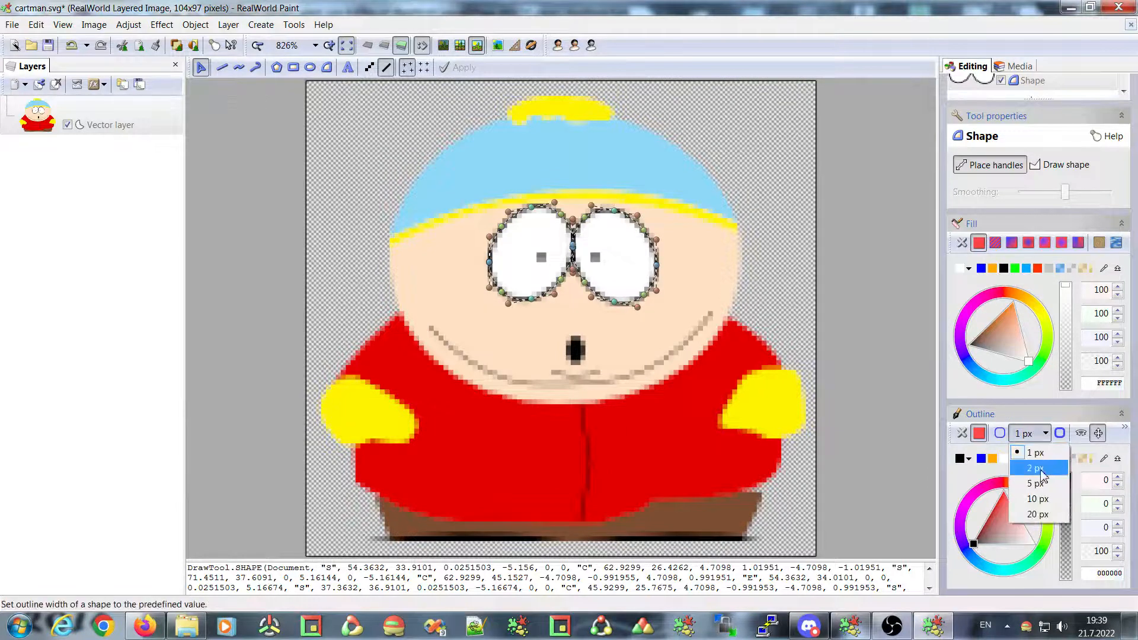
{"action": "left_click", "coordinate": [1042, 468]}
{"action": "left_click_drag", "start_coordinate": [609, 234], "coordinate": [607, 241]}
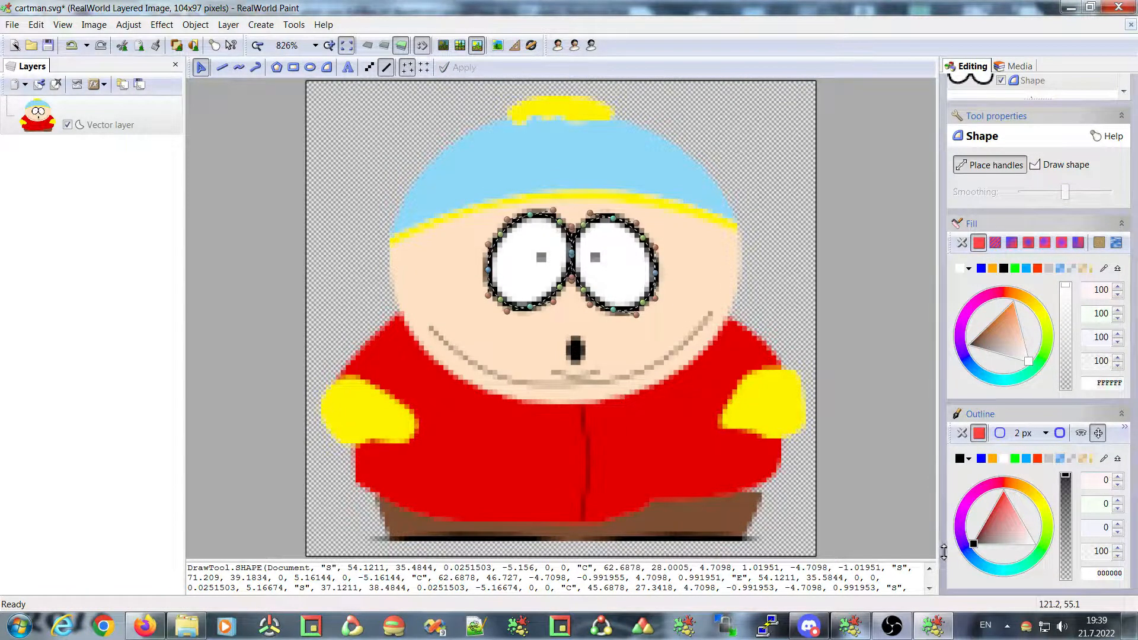
Step: Try placing the eyes' outline inside the shape, and set it to Outside
{"action": "left_click", "coordinate": [1081, 434]}
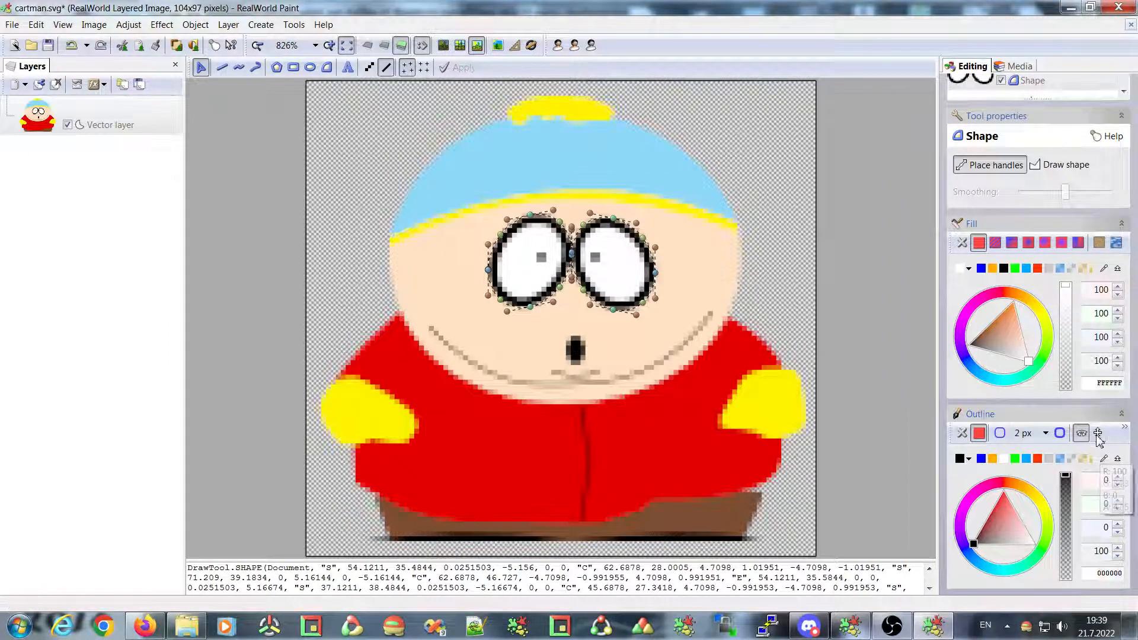
{"action": "left_click", "coordinate": [1124, 430]}
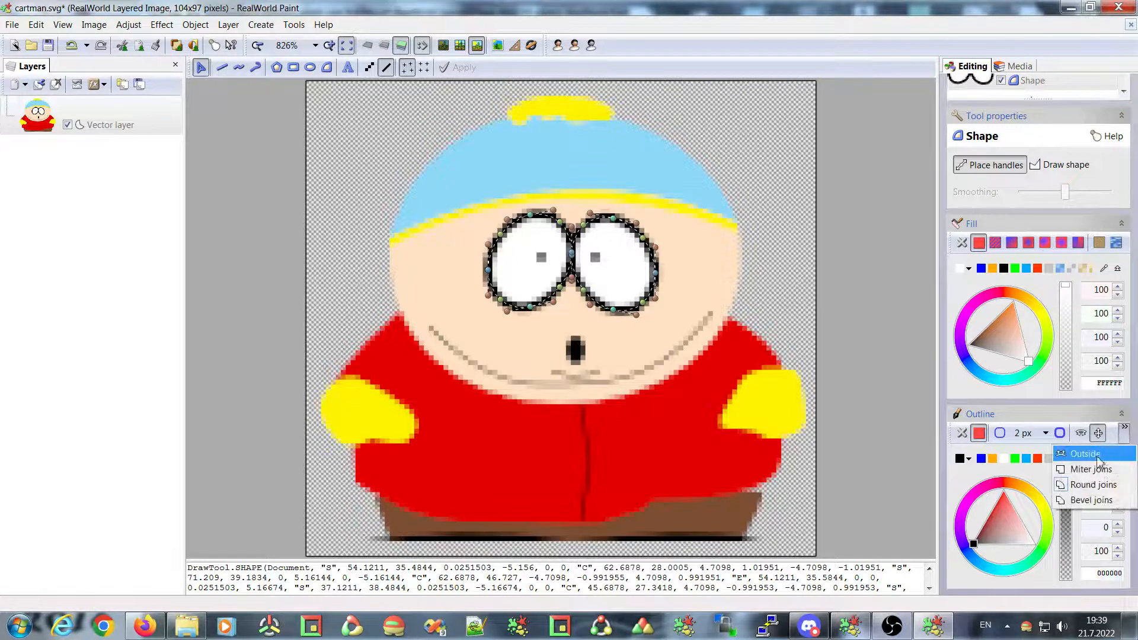
{"action": "left_click", "coordinate": [1084, 454]}
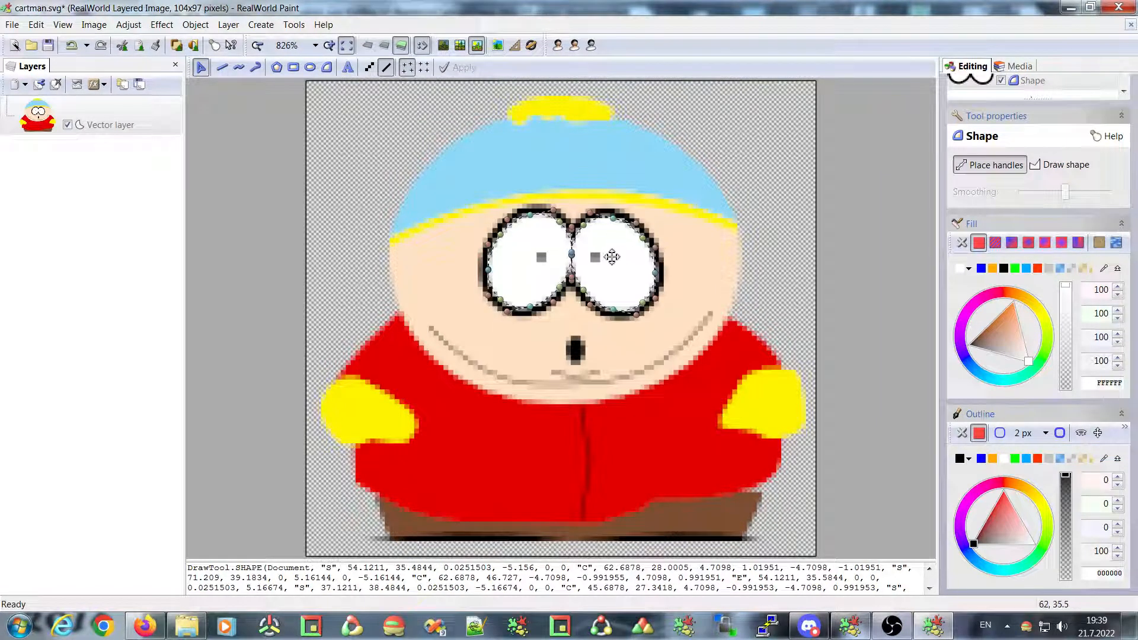
Step: Pull the top vertex of the right-hand eye up onto the hat at about (75, 13) and sharpen it into a pointed corner
{"action": "left_click_drag", "start_coordinate": [616, 220], "coordinate": [676, 149]}
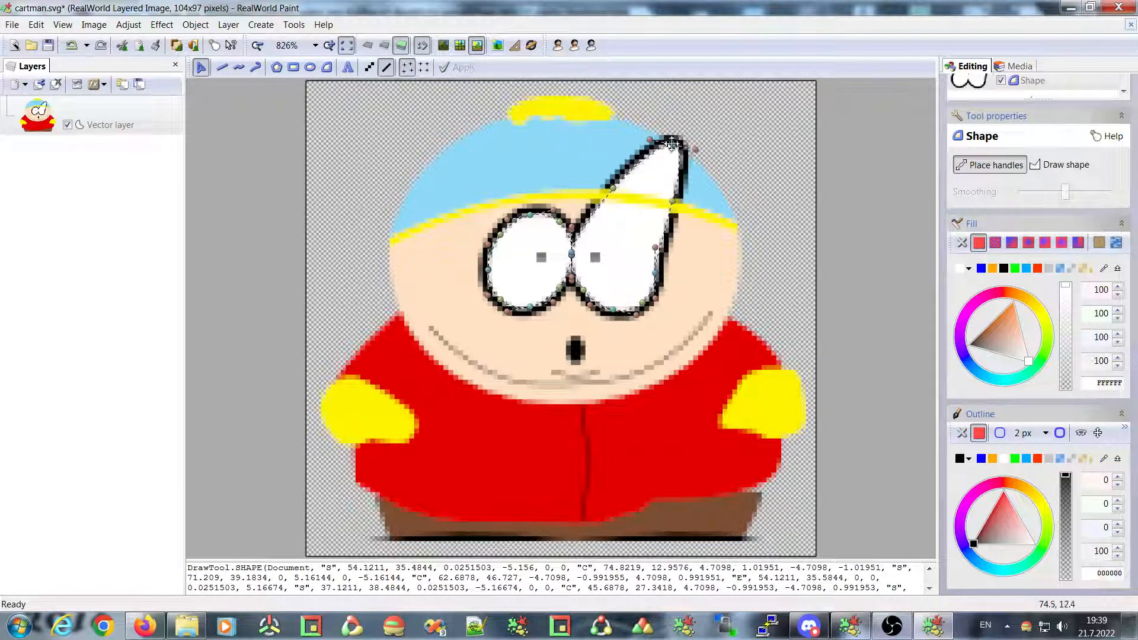
{"action": "right_click", "coordinate": [673, 144]}
{"action": "left_click", "coordinate": [719, 206]}
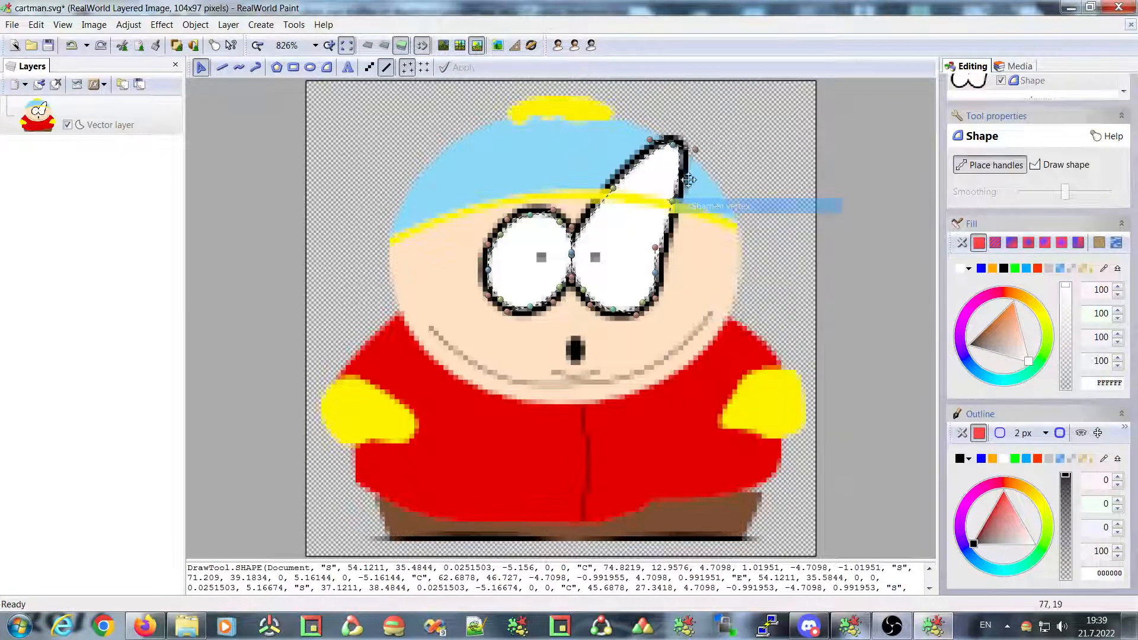
{"action": "left_click_drag", "start_coordinate": [651, 140], "coordinate": [679, 194]}
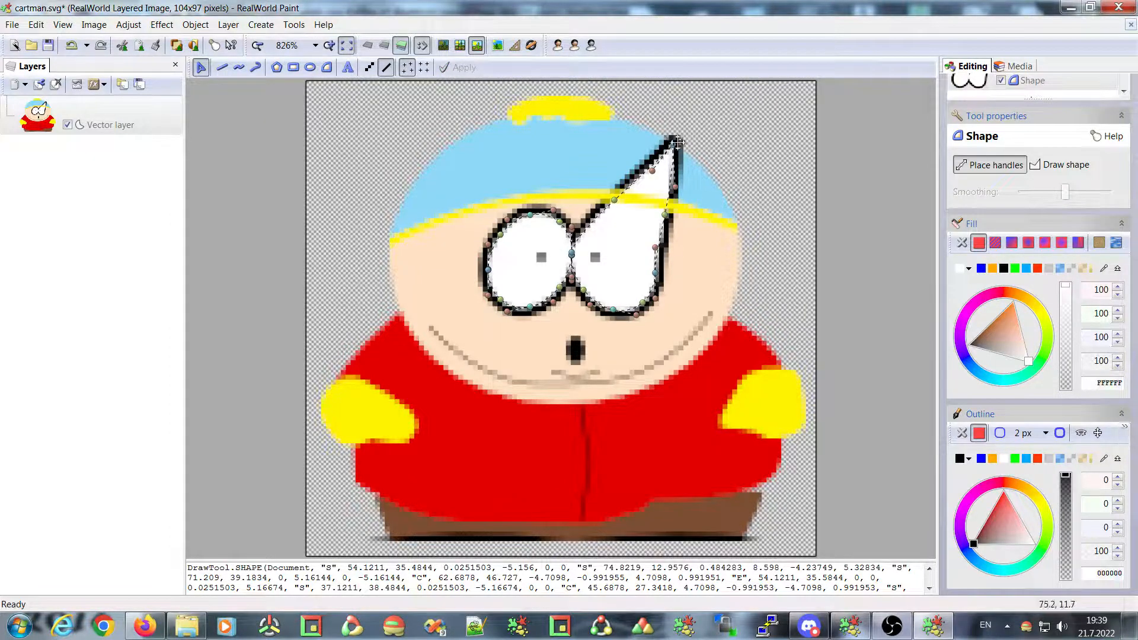
Step: Resample the image by relative size to 520x485 pixels
{"action": "left_click", "coordinate": [525, 50]}
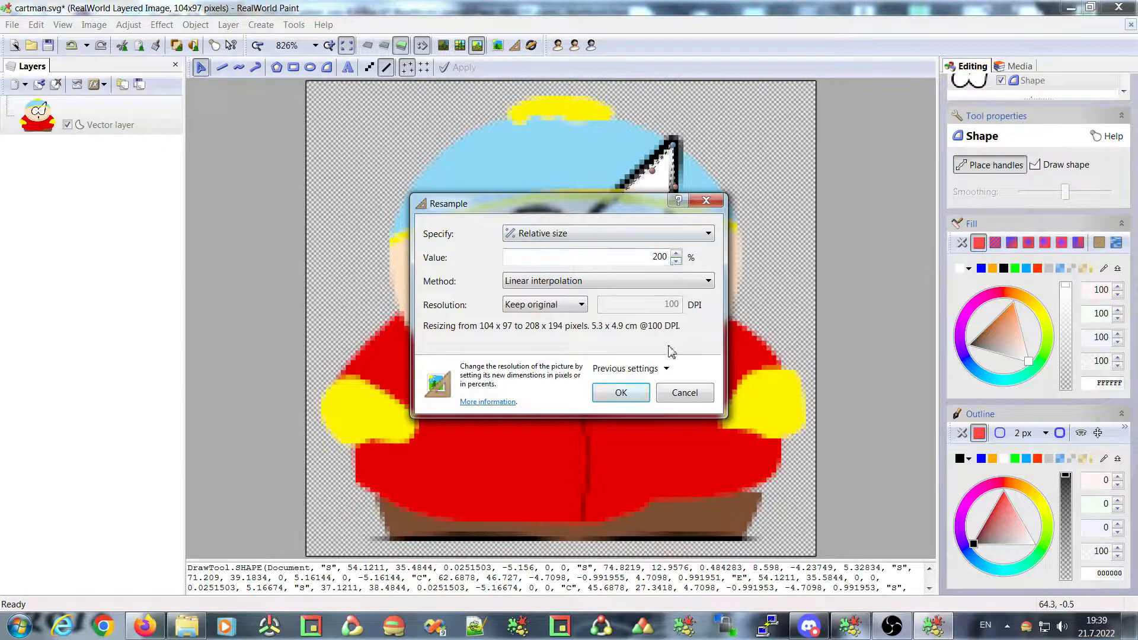
{"action": "left_click", "coordinate": [662, 369]}
{"action": "left_click", "coordinate": [666, 312]}
{"action": "left_click", "coordinate": [621, 392]}
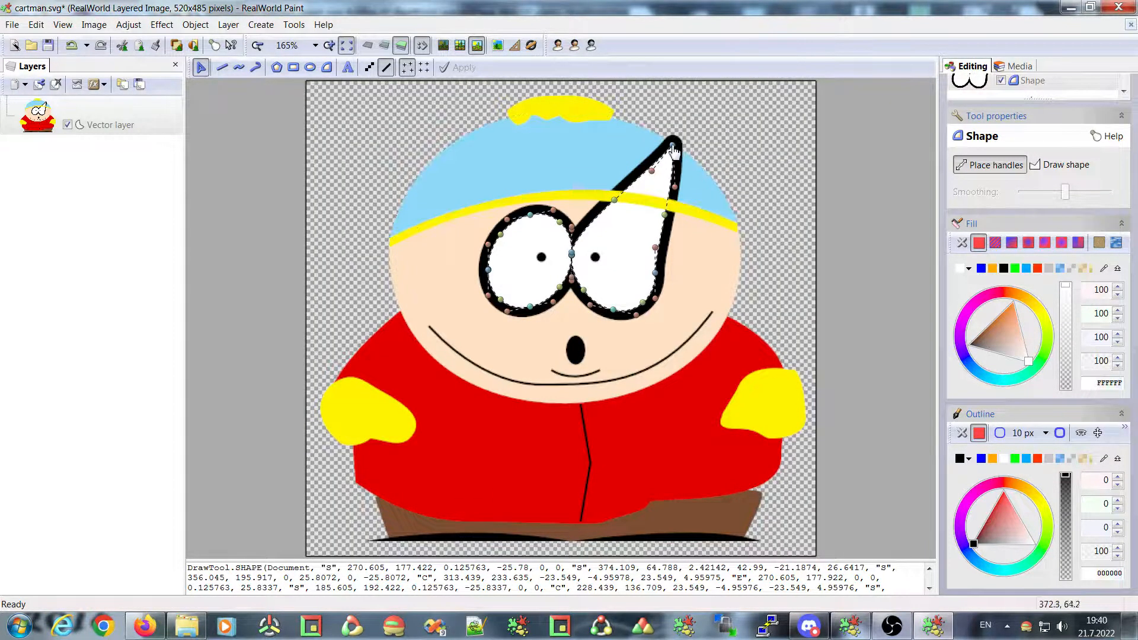
Step: Move the eye's pointed corner to about (397, 75), and try miter outline joins before setting bevel joins
{"action": "left_click_drag", "start_coordinate": [676, 150], "coordinate": [695, 154]}
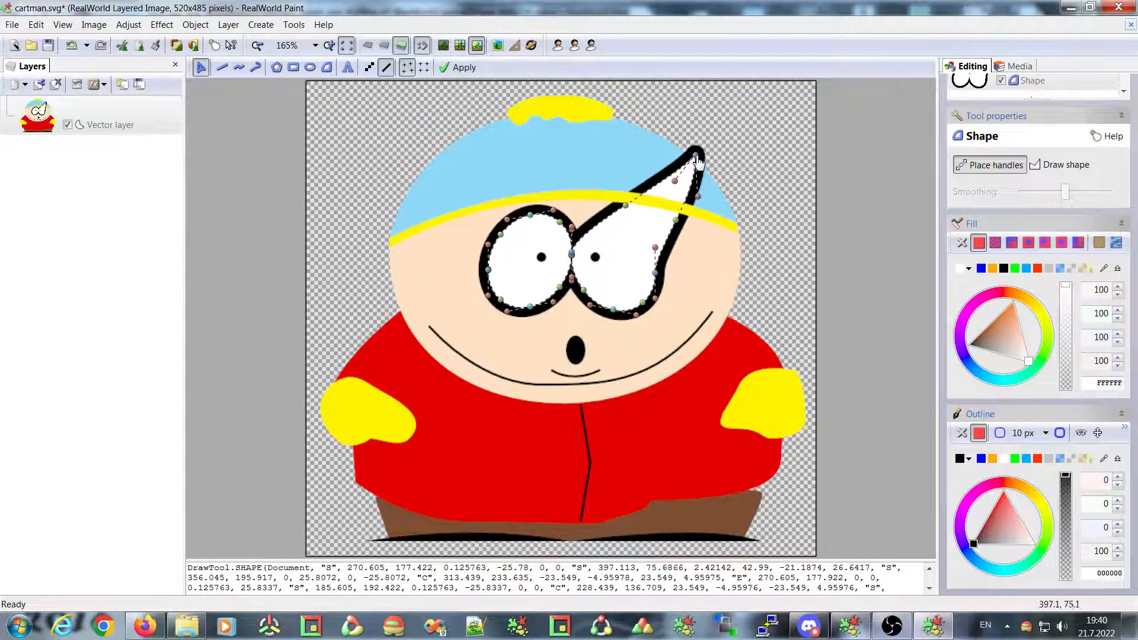
{"action": "left_click", "coordinate": [1124, 435]}
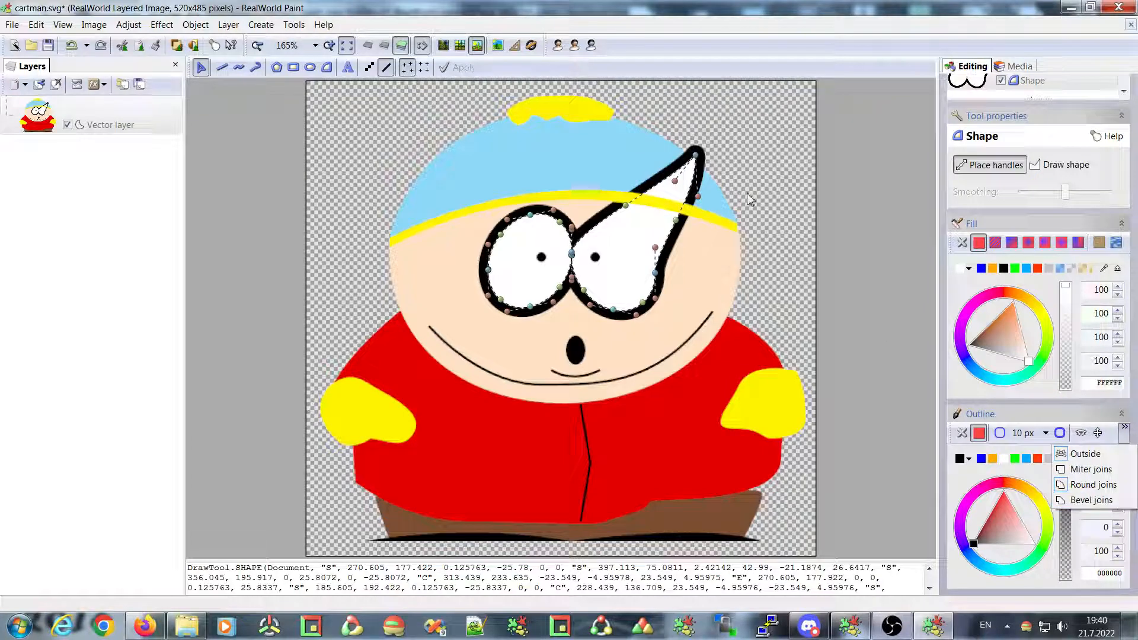
{"action": "left_click", "coordinate": [1076, 486]}
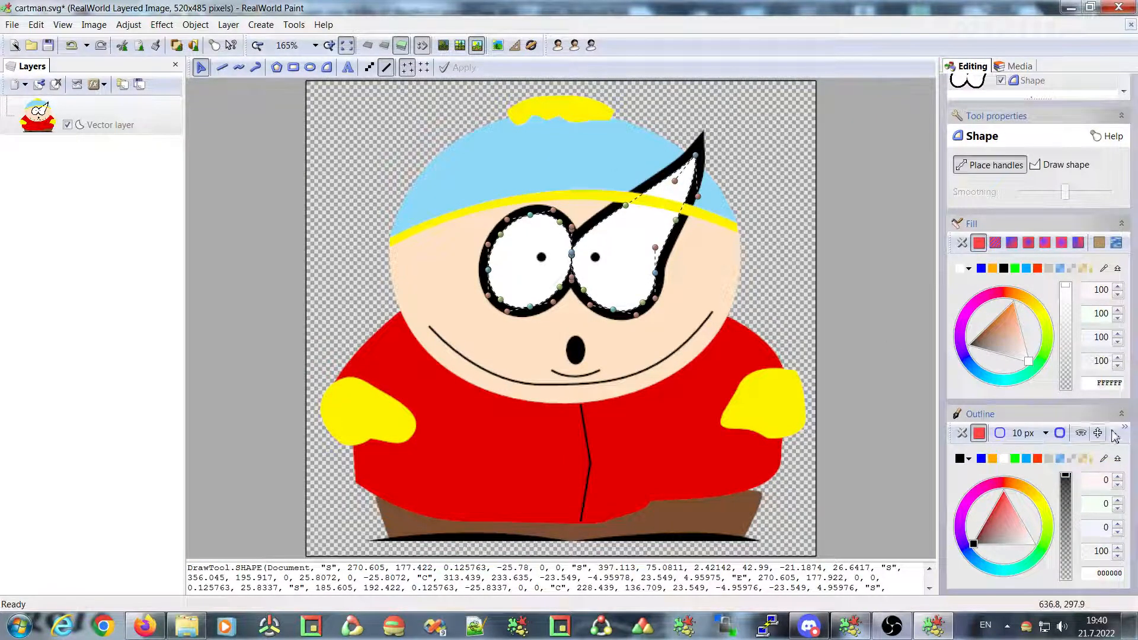
{"action": "left_click", "coordinate": [1059, 433]}
{"action": "left_click", "coordinate": [1098, 501]}
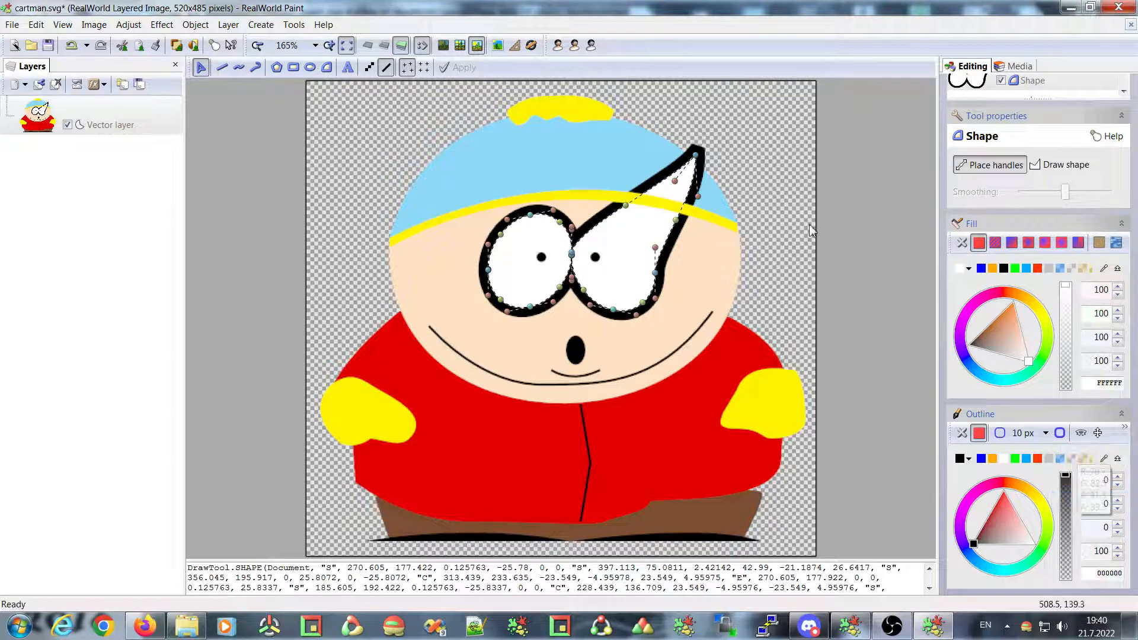
Step: Move the eye's pointed corner down to about (346, 144) and centre the outline on the shape's edge
{"action": "left_click_drag", "start_coordinate": [696, 152], "coordinate": [624, 249]}
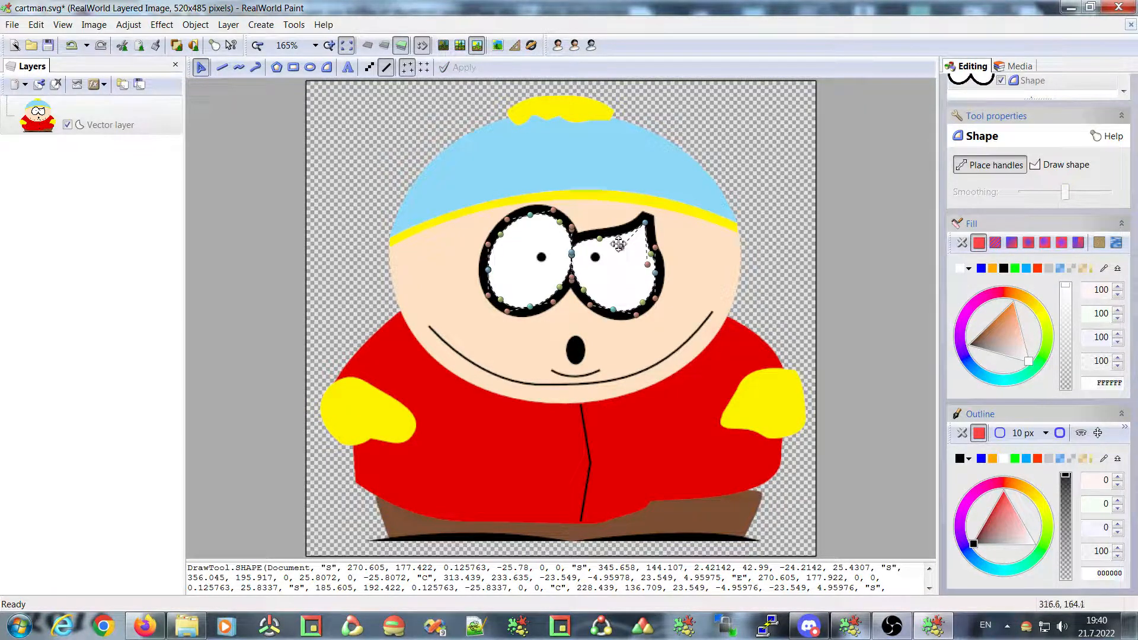
{"action": "left_click", "coordinate": [1097, 433]}
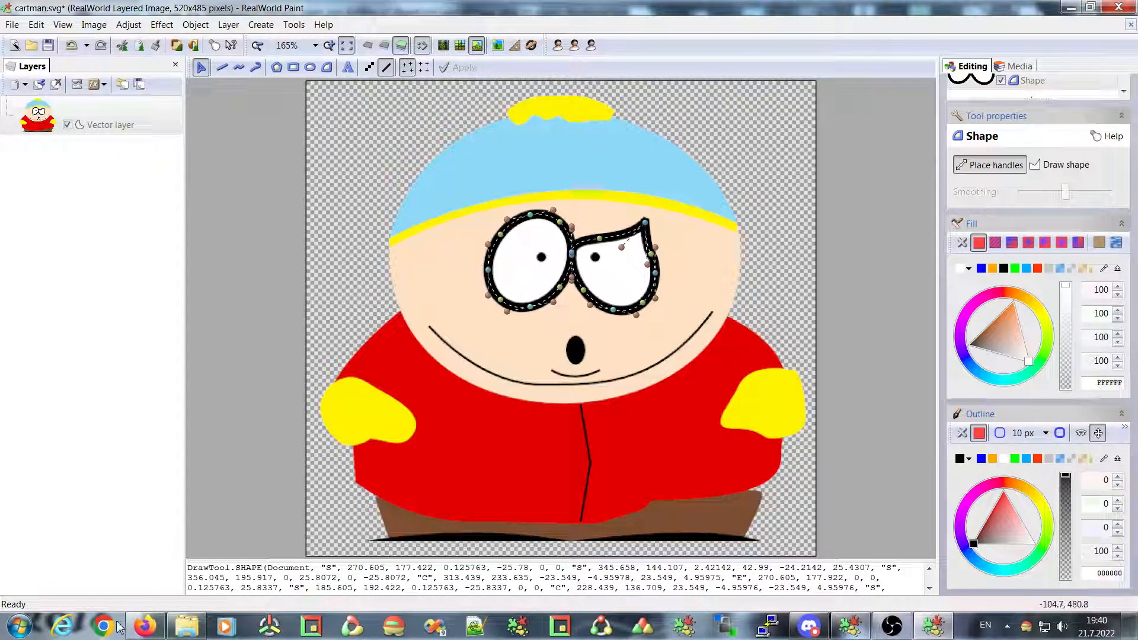
{"action": "mouse_move", "coordinate": [166, 633]}
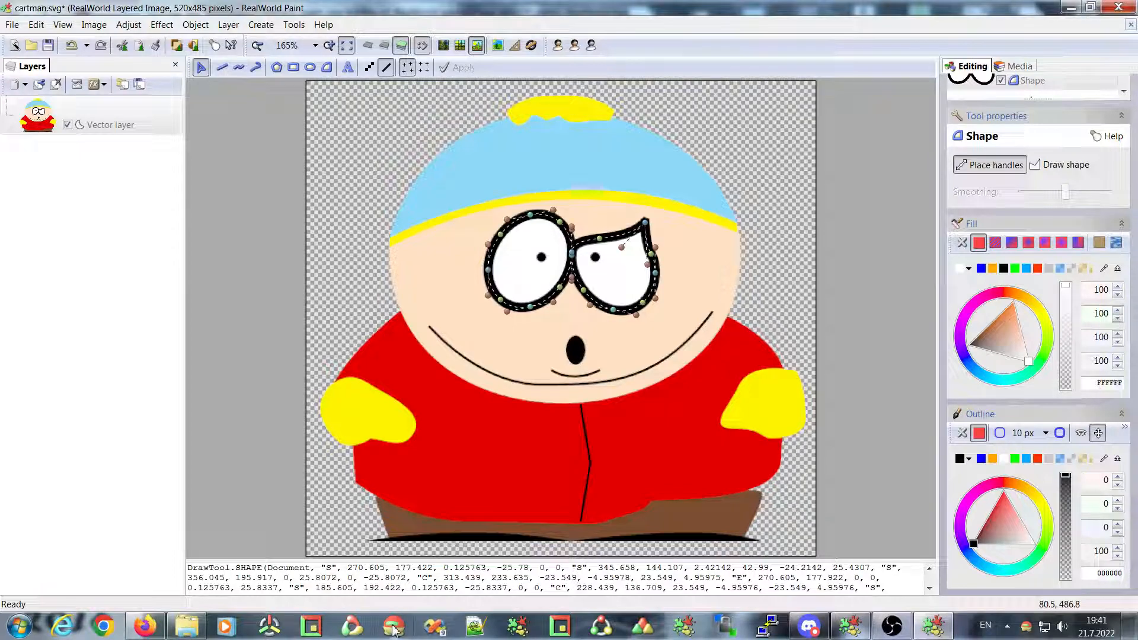
Step: Close cartman.svg without saving and open the batch processing page
{"action": "left_click", "coordinate": [1130, 25]}
{"action": "left_click", "coordinate": [517, 320]}
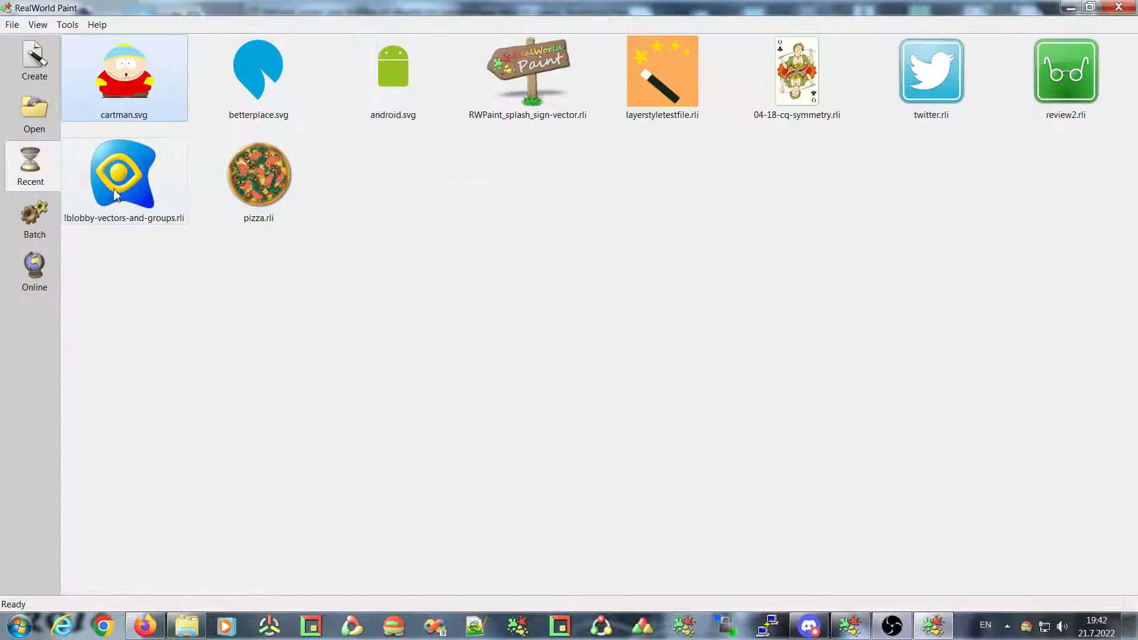
{"action": "left_click", "coordinate": [33, 219]}
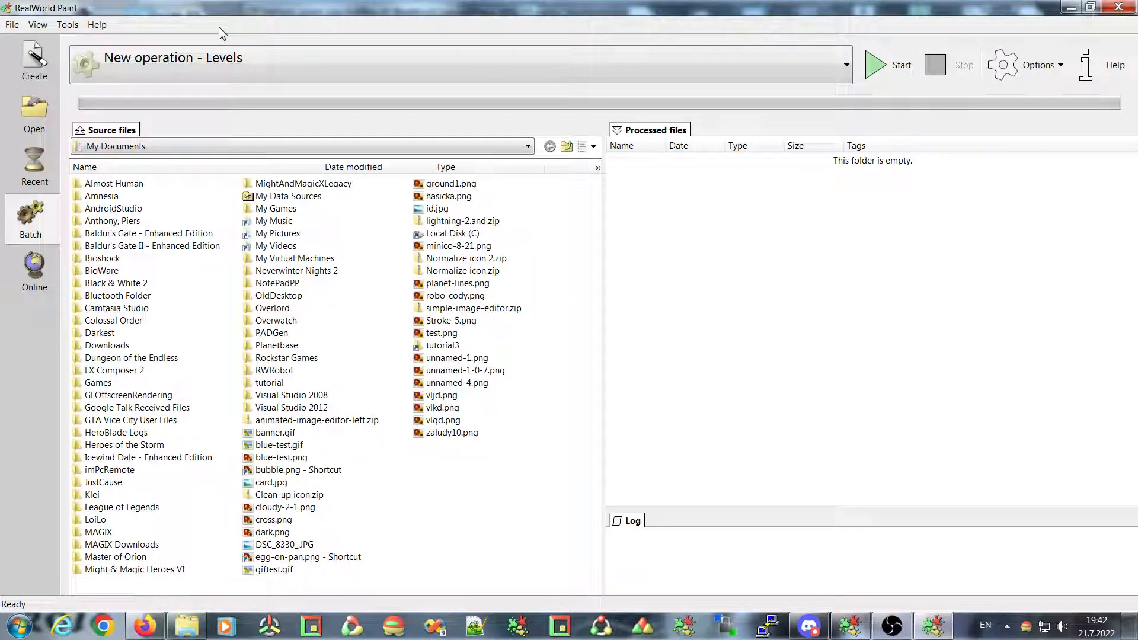
Step: Switch to Windows Explorer and select baboon.png in the _testData\PNG folder
{"action": "left_click", "coordinate": [187, 625]}
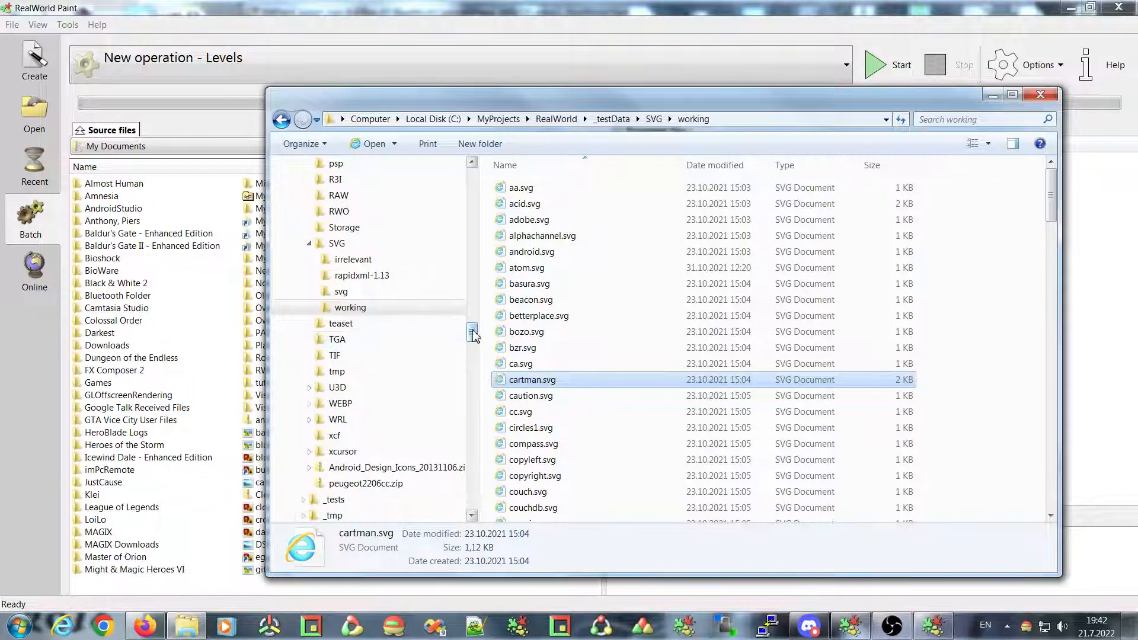
{"action": "mouse_move", "coordinate": [474, 335]}
{"action": "left_mouse_down"}
{"action": "mouse_move", "coordinate": [465, 307]}
{"action": "mouse_move", "coordinate": [468, 316]}
{"action": "left_mouse_up"}
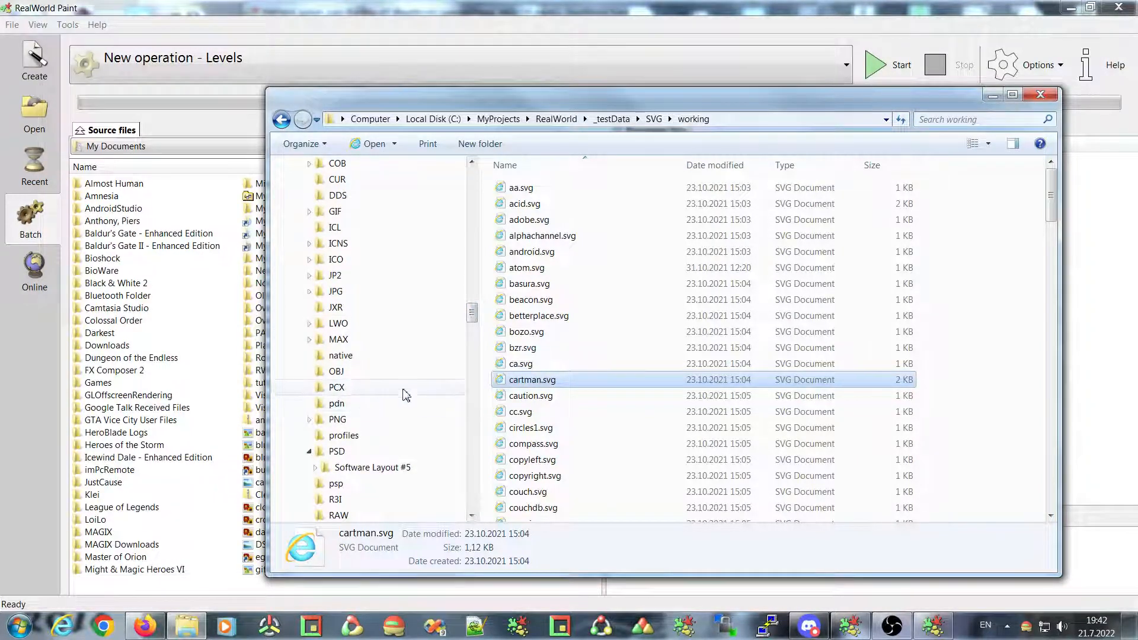
{"action": "left_click", "coordinate": [339, 421]}
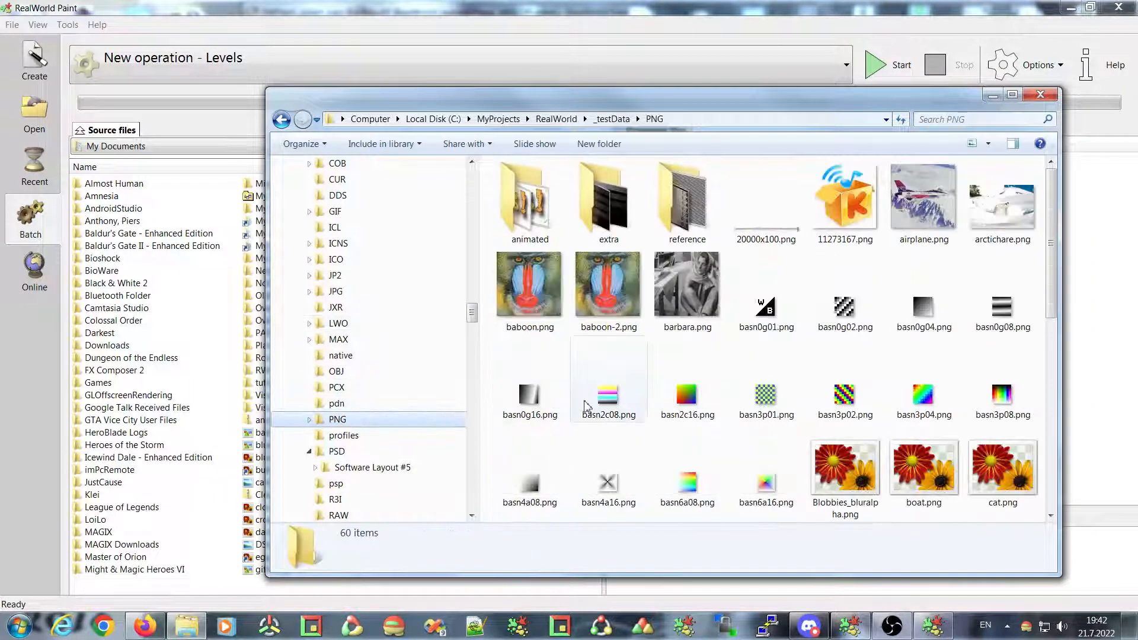
{"action": "left_click", "coordinate": [514, 280]}
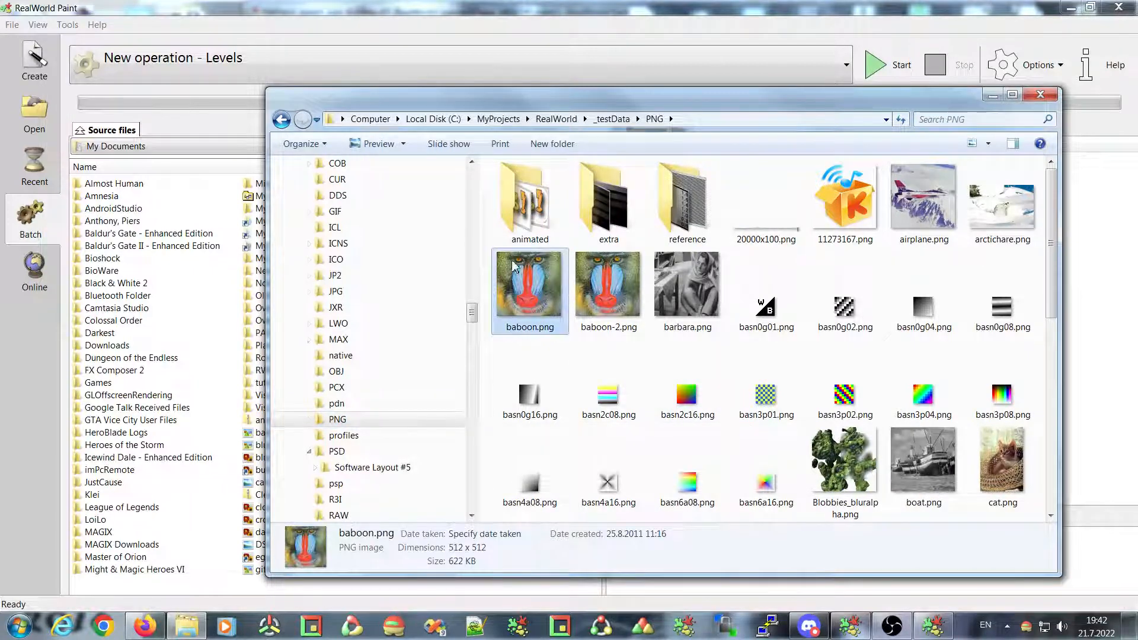
Step: Resize baboon.png through RealWorld Robot to a longer side of 600 pixels using linear interpolation, keeping the original resolution
{"action": "right_click", "coordinate": [523, 278]}
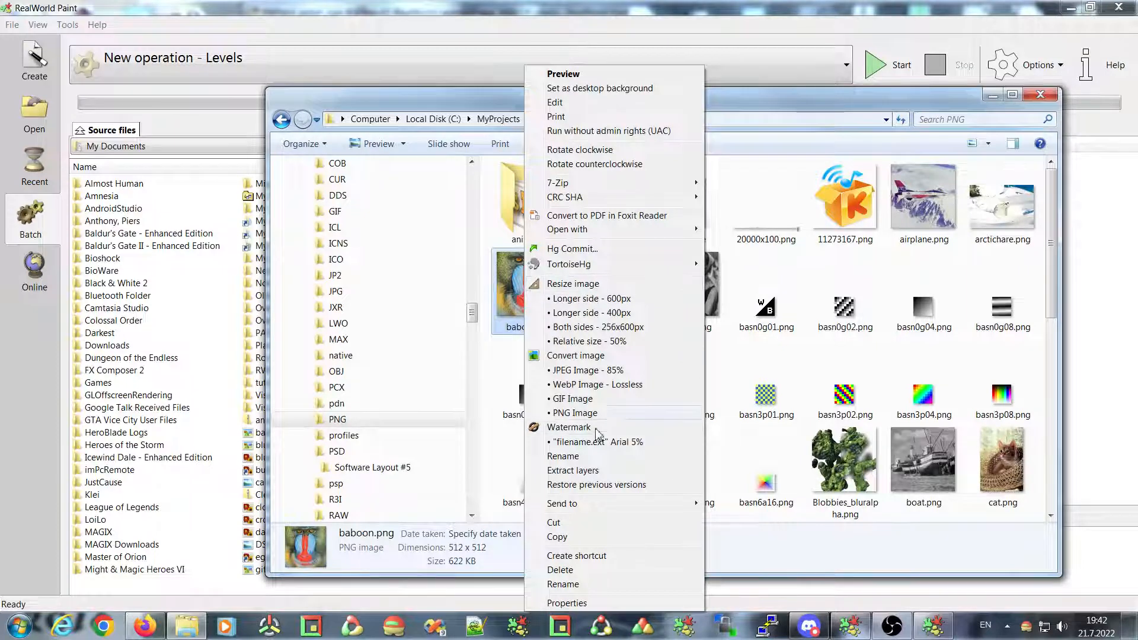
{"action": "left_click", "coordinate": [575, 285]}
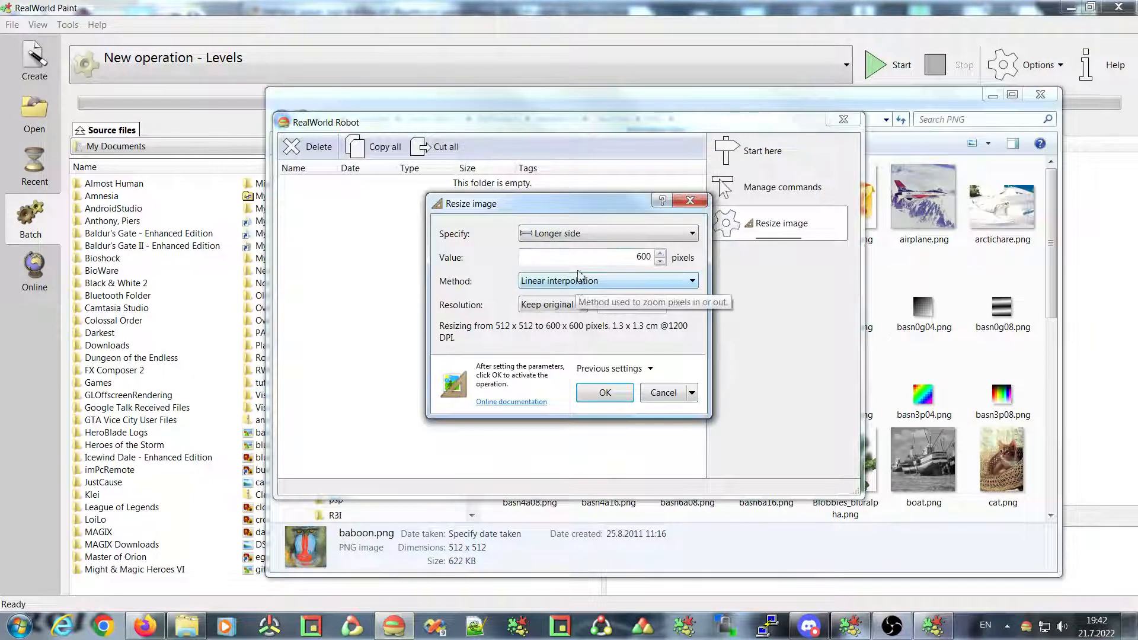
{"action": "left_click_drag", "start_coordinate": [559, 210], "coordinate": [526, 256]}
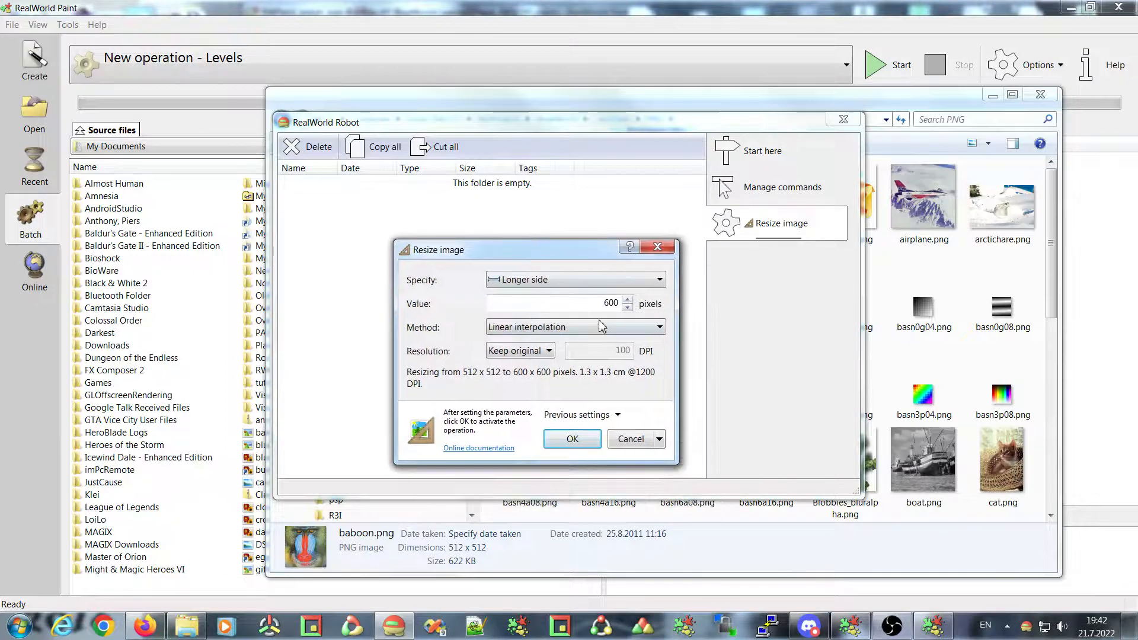
{"action": "left_click", "coordinate": [572, 438]}
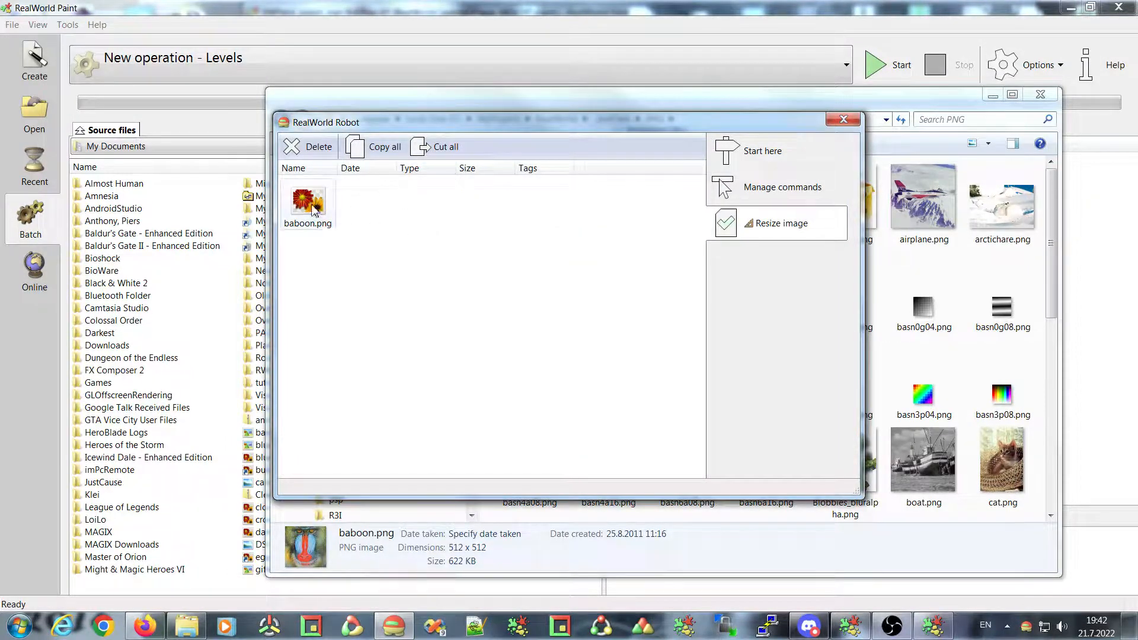
Step: Select the processed baboon.png, close the RealWorld Robot window and minimise the folder window
{"action": "left_click", "coordinate": [305, 204]}
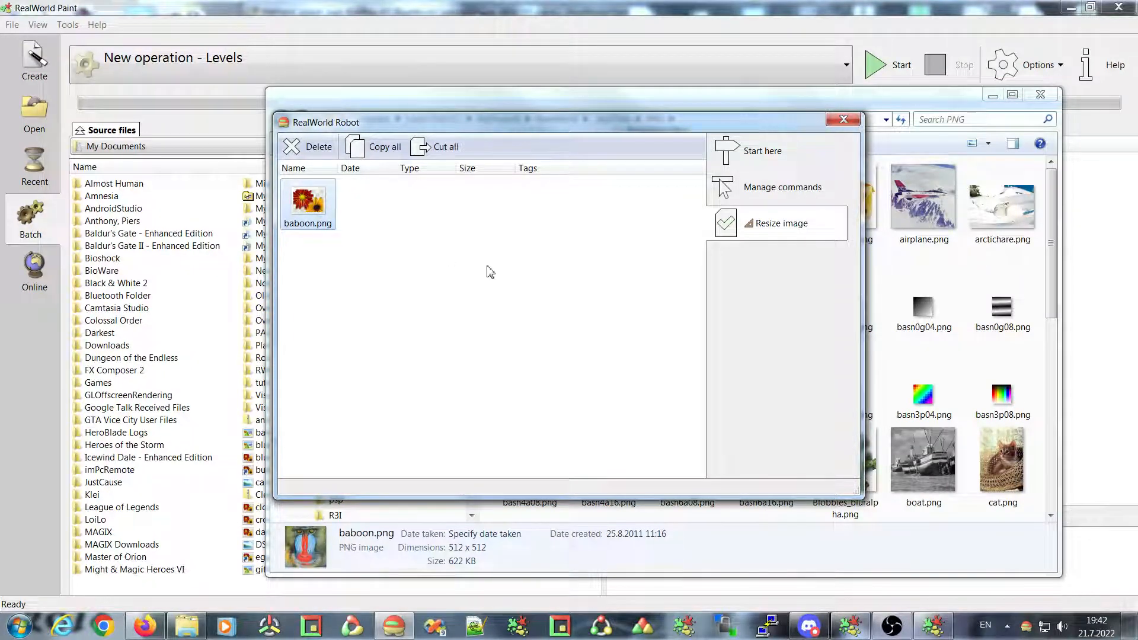
{"action": "left_click_drag", "start_coordinate": [383, 127], "coordinate": [459, 141]}
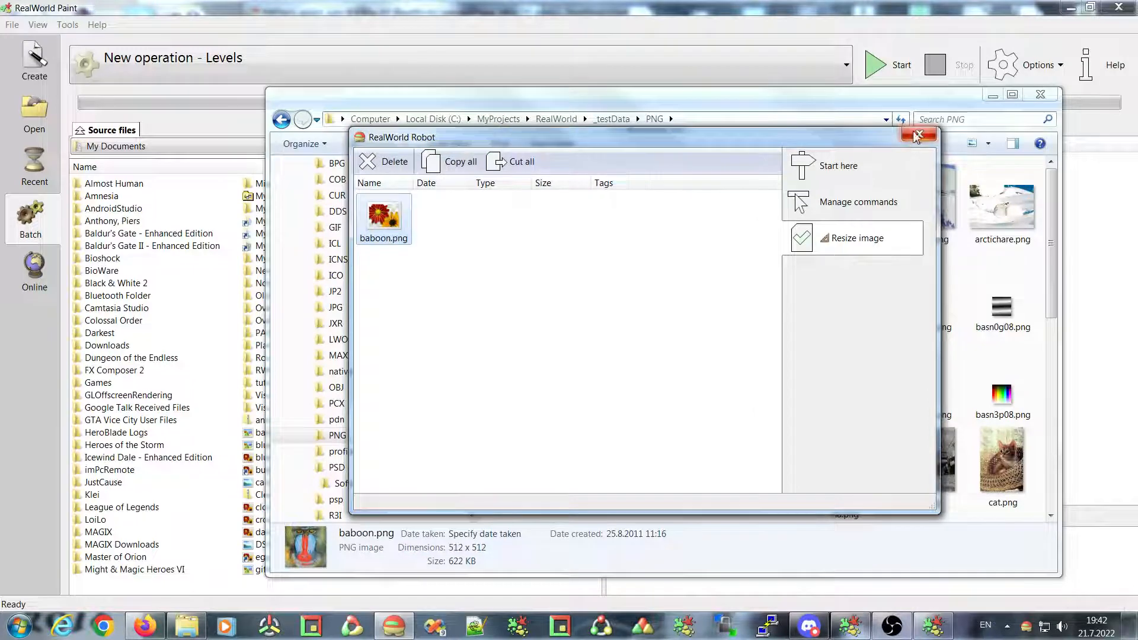
{"action": "left_click", "coordinate": [917, 137]}
{"action": "left_click", "coordinate": [993, 95]}
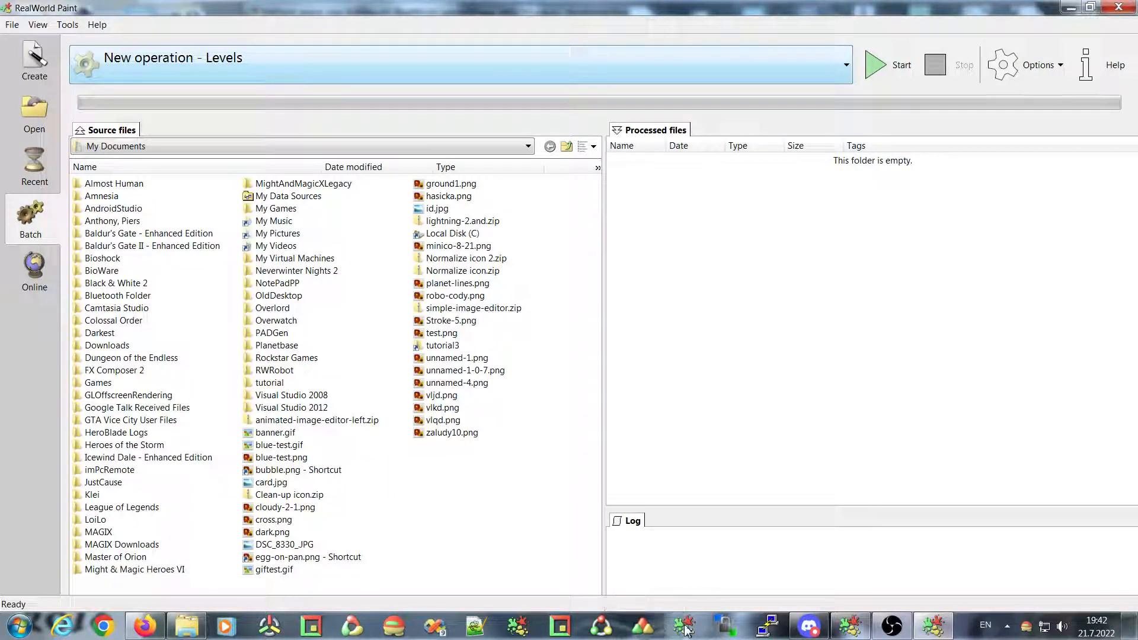
Step: Show the recent files and open gallardo.svg from the _testData\SVG\svg folder in RealWorld Paint
{"action": "mouse_move", "coordinate": [850, 627]}
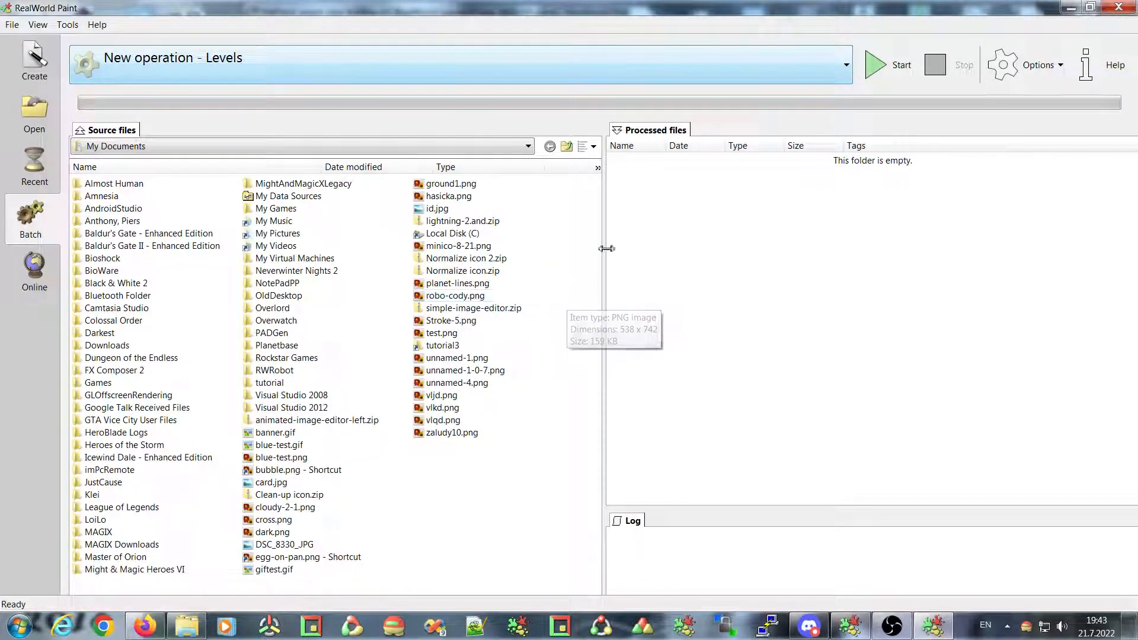
{"action": "left_click", "coordinate": [34, 168]}
{"action": "left_click", "coordinate": [187, 625]}
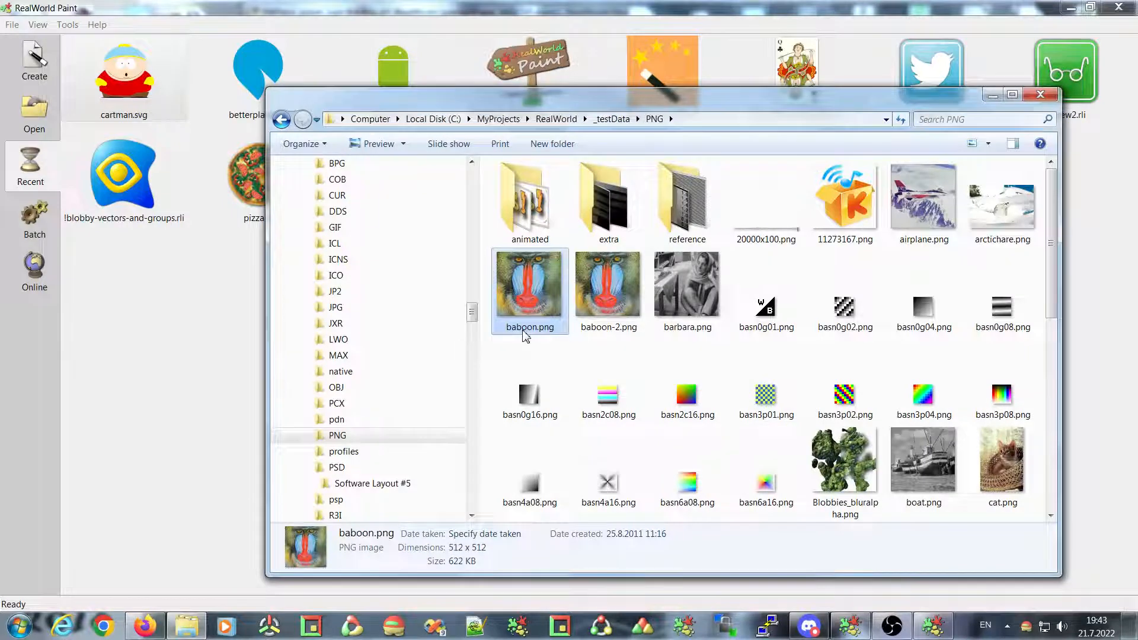
{"action": "left_click_drag", "start_coordinate": [472, 311], "coordinate": [472, 327]}
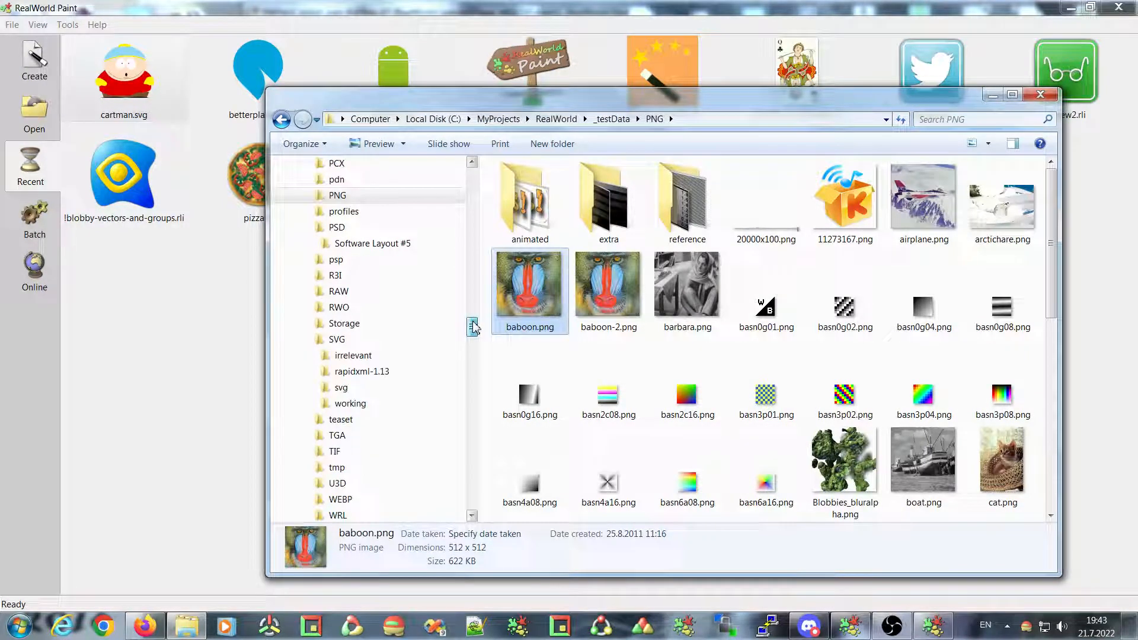
{"action": "left_click", "coordinate": [343, 388]}
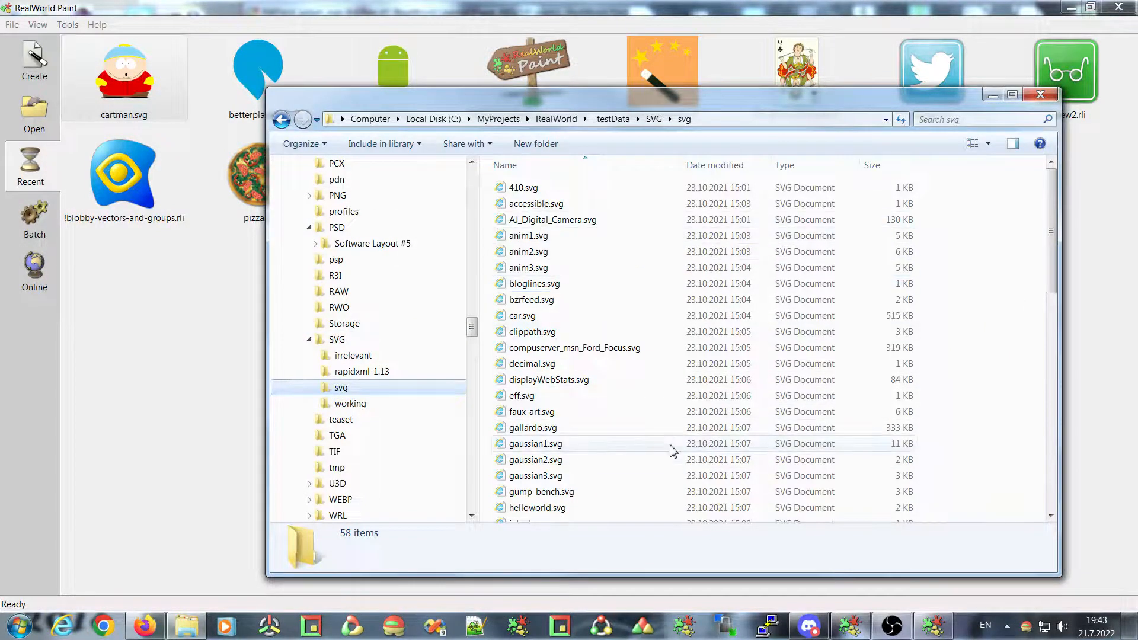
{"action": "left_click", "coordinate": [521, 429]}
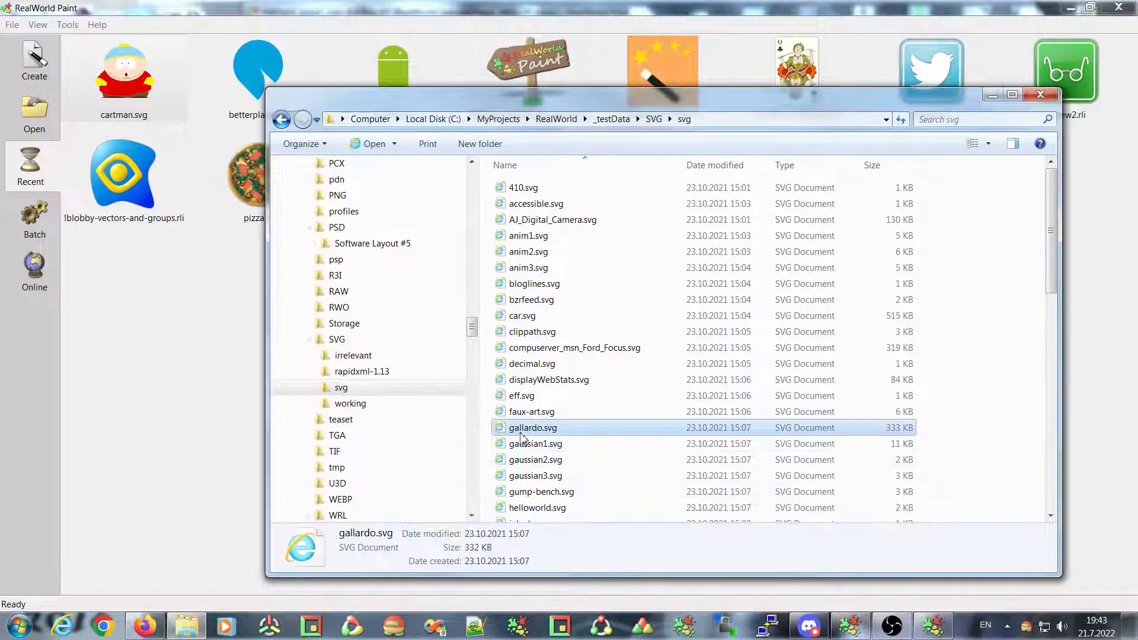
{"action": "mouse_move", "coordinate": [521, 429]}
{"action": "left_mouse_down"}
{"action": "mouse_move", "coordinate": [157, 336]}
{"action": "mouse_move", "coordinate": [159, 349]}
{"action": "left_mouse_up"}
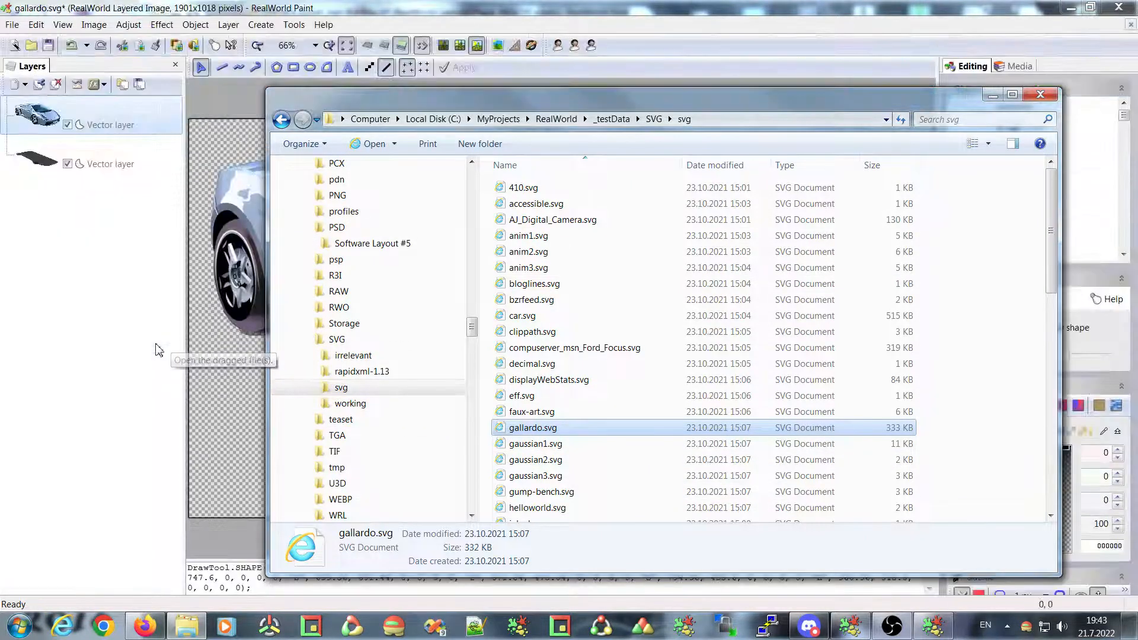
{"action": "left_click", "coordinate": [348, 10]}
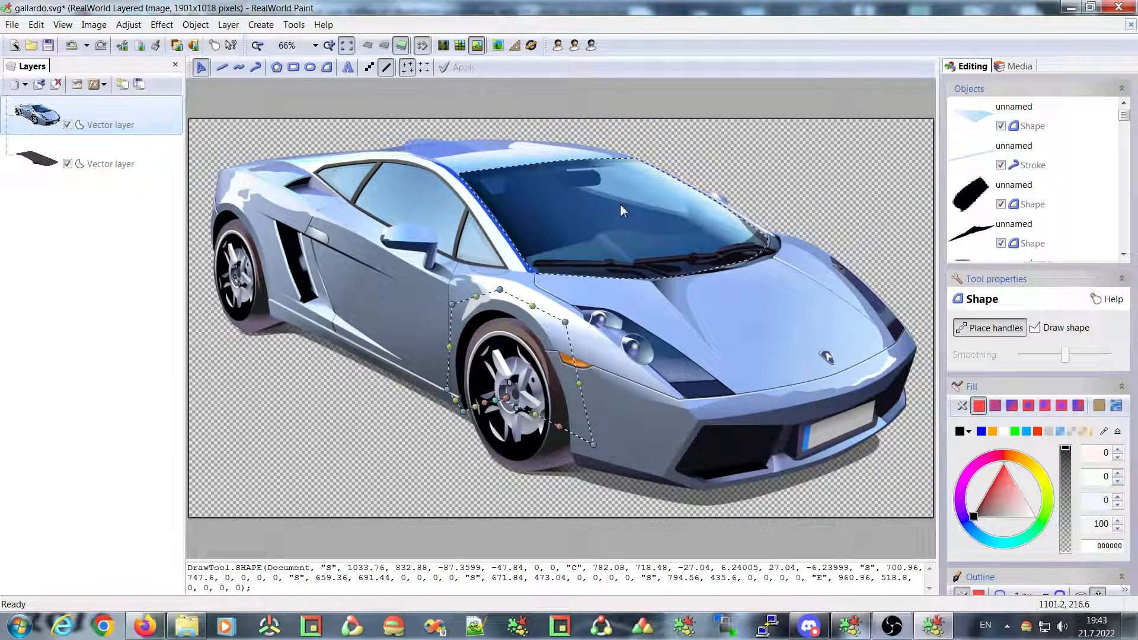
Step: Move the translucent blue ellipse off the car's roof, about 620 pixels right and 20 pixels up, into the empty area
{"action": "left_click", "coordinate": [420, 149]}
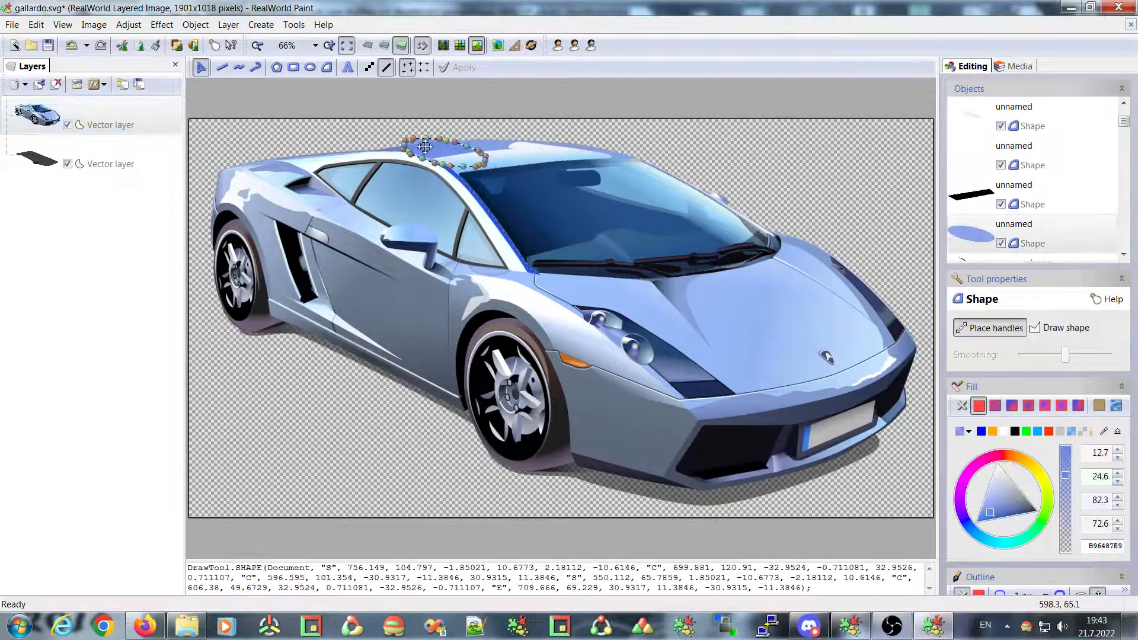
{"action": "left_click_drag", "start_coordinate": [420, 149], "coordinate": [682, 145]}
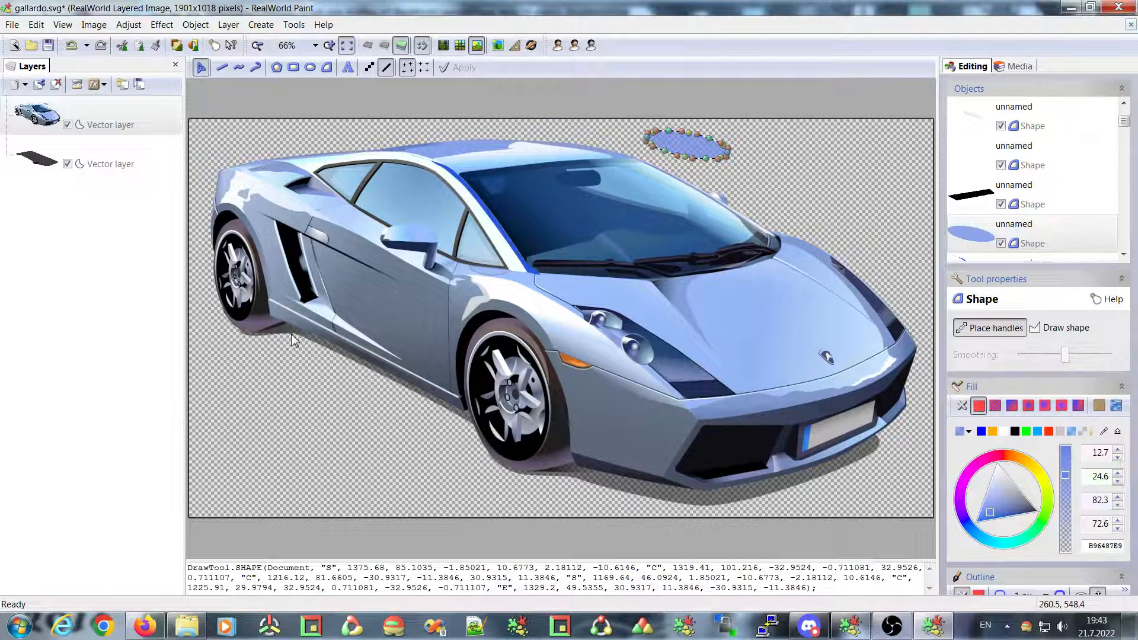
{"action": "left_click", "coordinate": [658, 421]}
Step: Add a Gaussian (radial) blur effect to the vector layer holding the car's shadow and set its amount to 20
{"action": "left_click", "coordinate": [103, 155]}
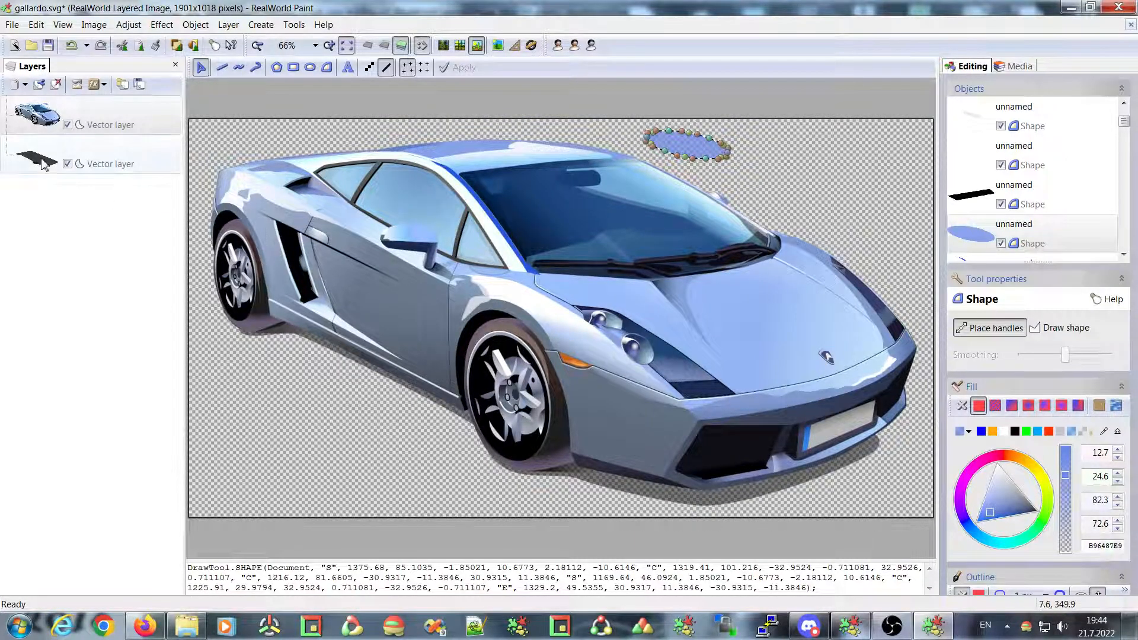
{"action": "left_click", "coordinate": [160, 24]}
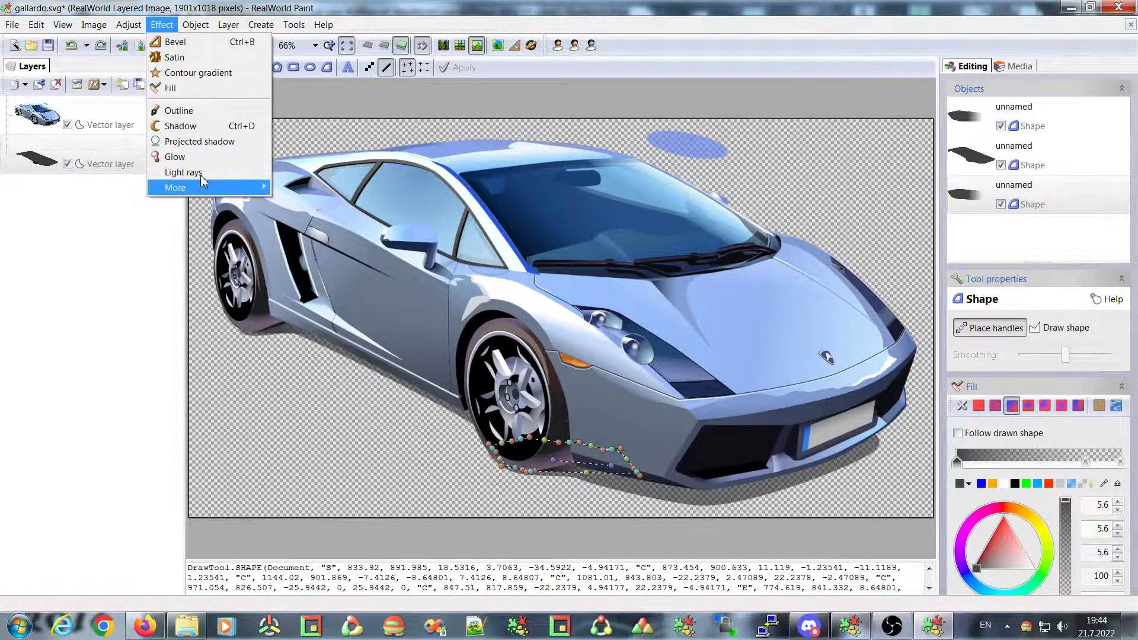
{"action": "mouse_move", "coordinate": [190, 188]}
{"action": "left_click", "coordinate": [295, 188]}
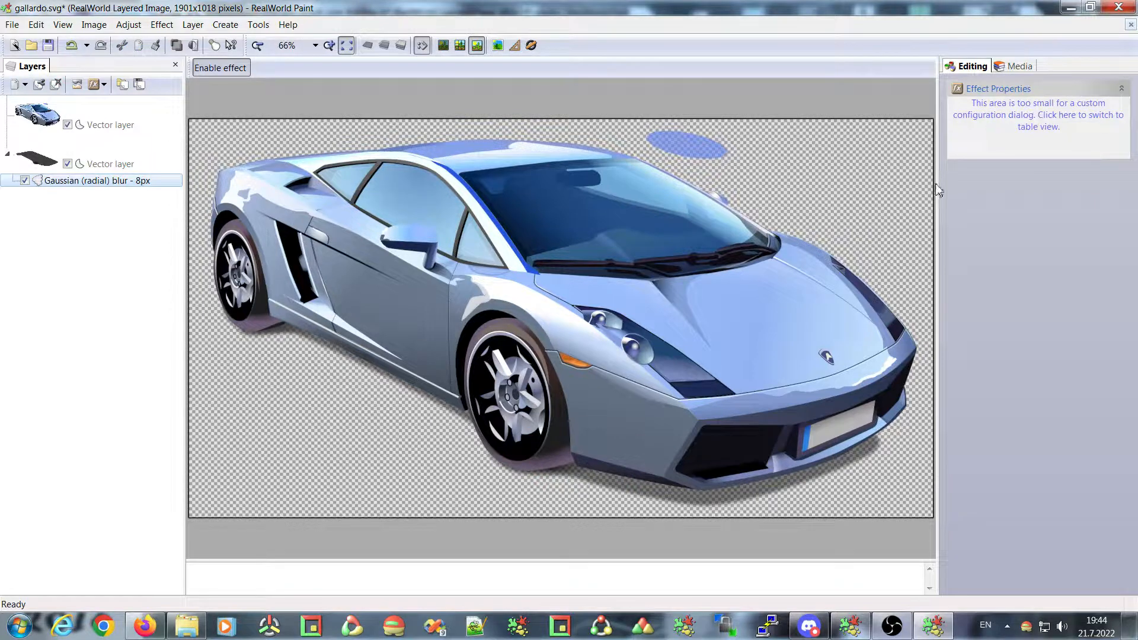
{"action": "left_click_drag", "start_coordinate": [936, 183], "coordinate": [894, 183]}
{"action": "left_click", "coordinate": [985, 142]}
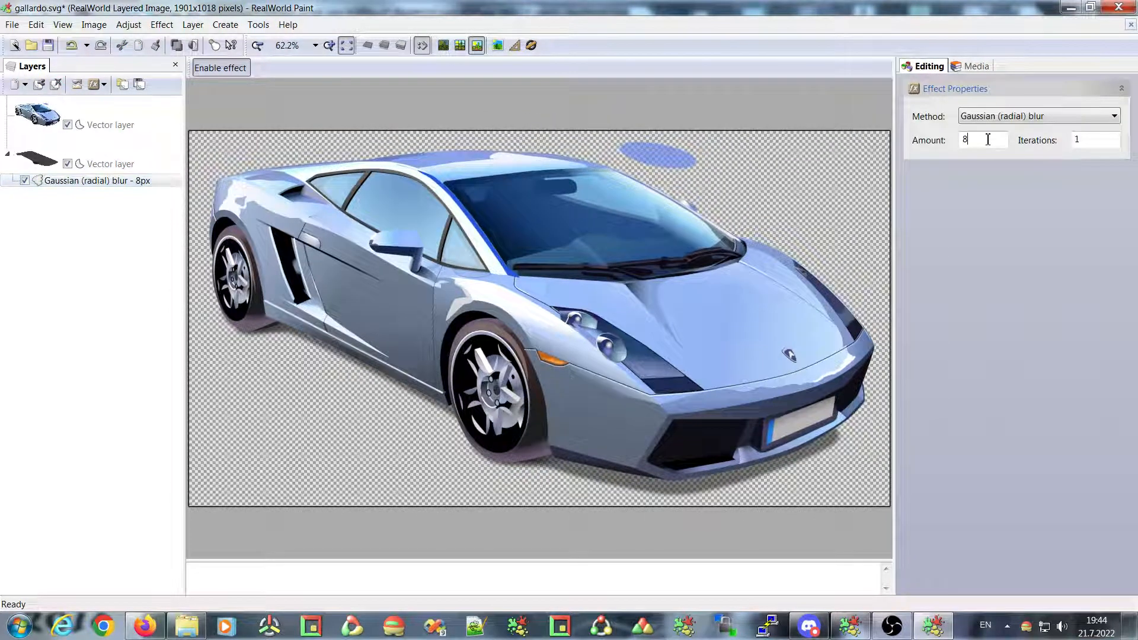
{"action": "type", "text": "20"}
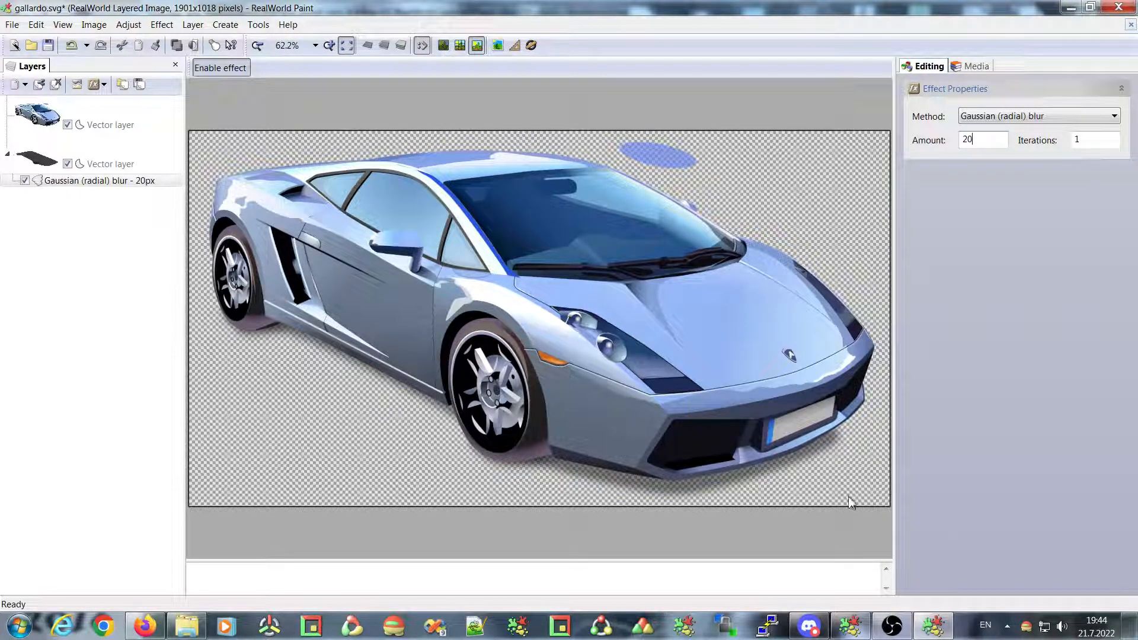
Step: Switch to Discord to check the direct messages and return to the car image
{"action": "mouse_move", "coordinate": [812, 626]}
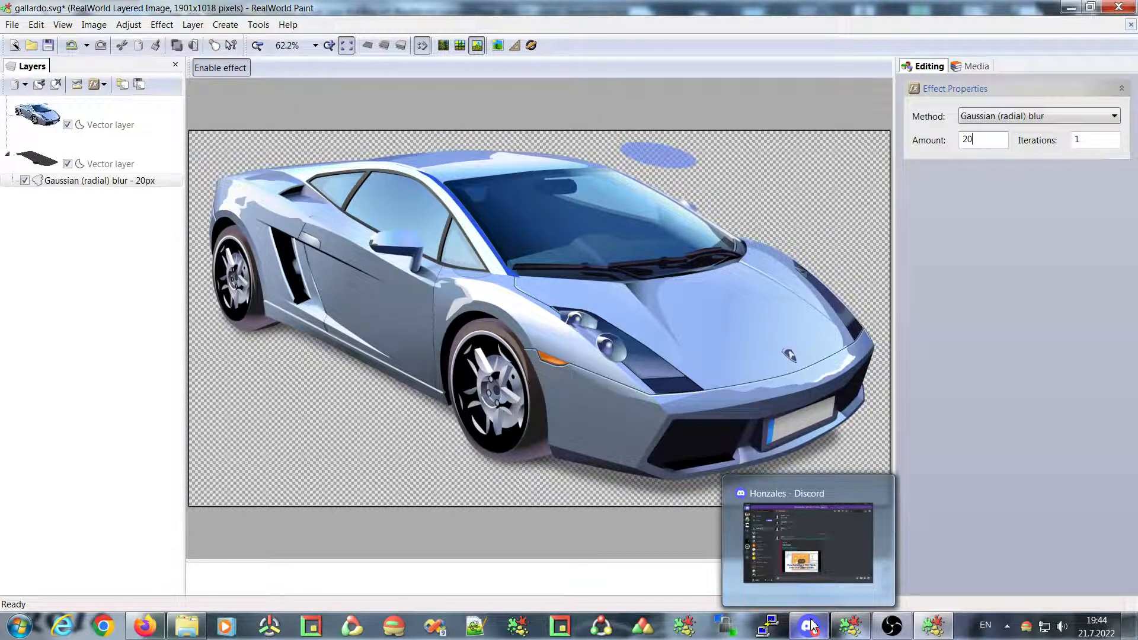
{"action": "left_click", "coordinate": [810, 625]}
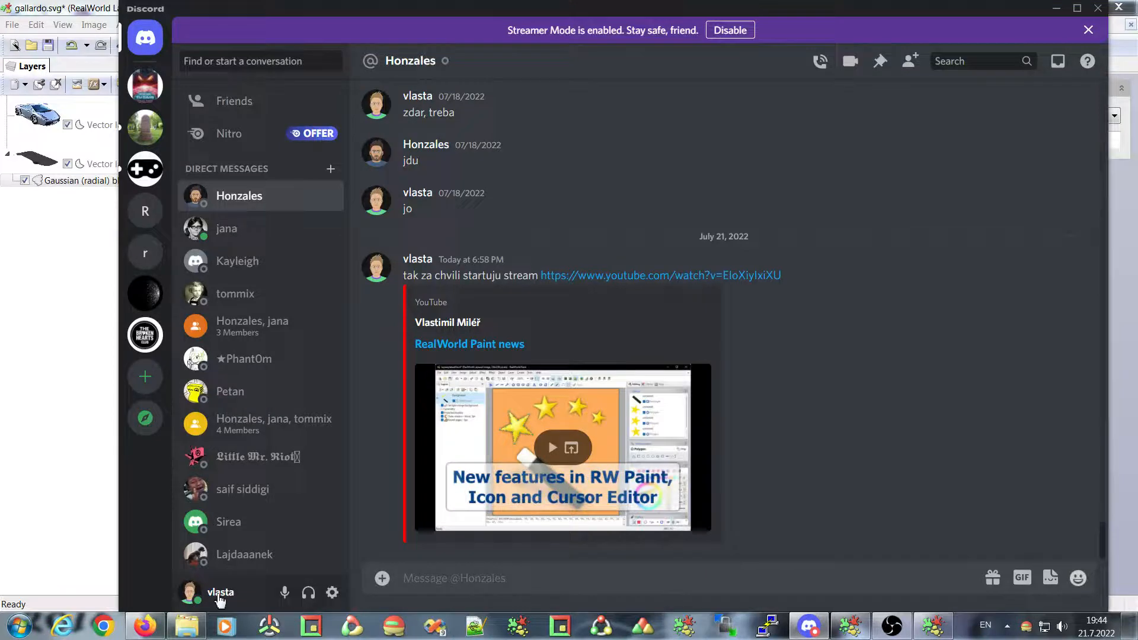
{"action": "left_click", "coordinate": [1055, 8]}
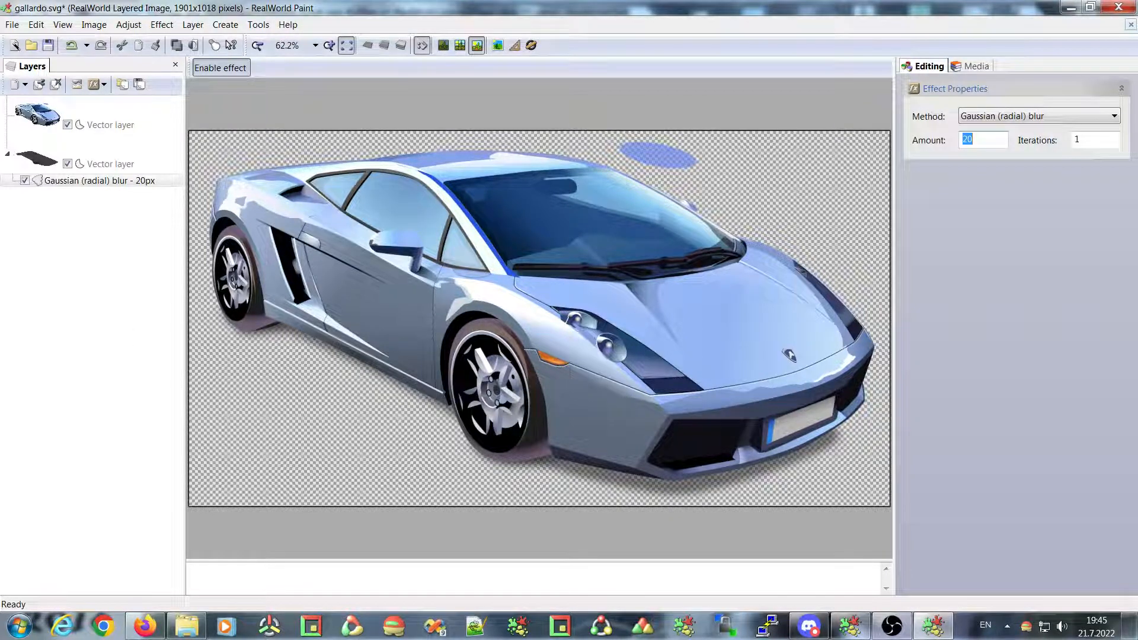
{"action": "key", "text": "alt+shift"}
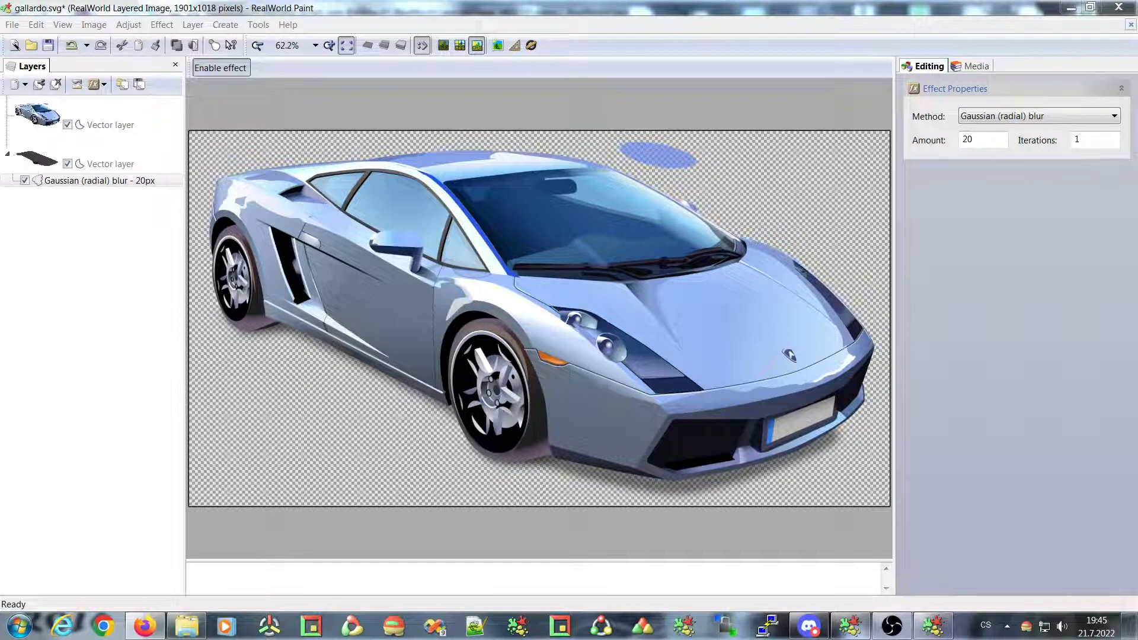